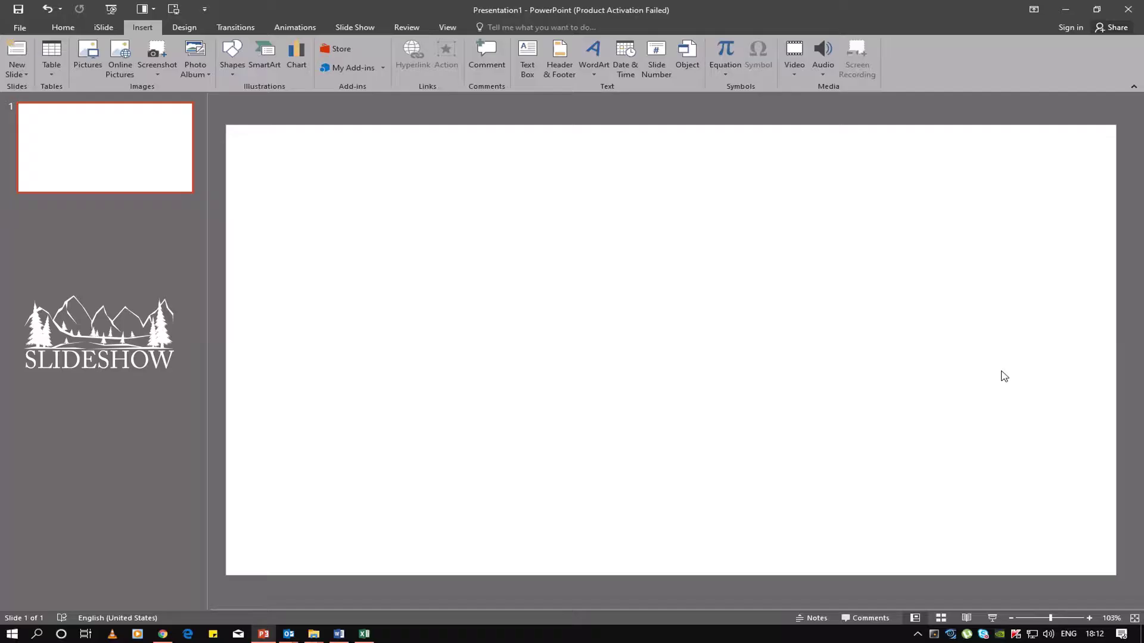
Draw a large rectangle across the middle of the slide, nudged up slightly
{"action": "left_click", "coordinate": [232, 72]}
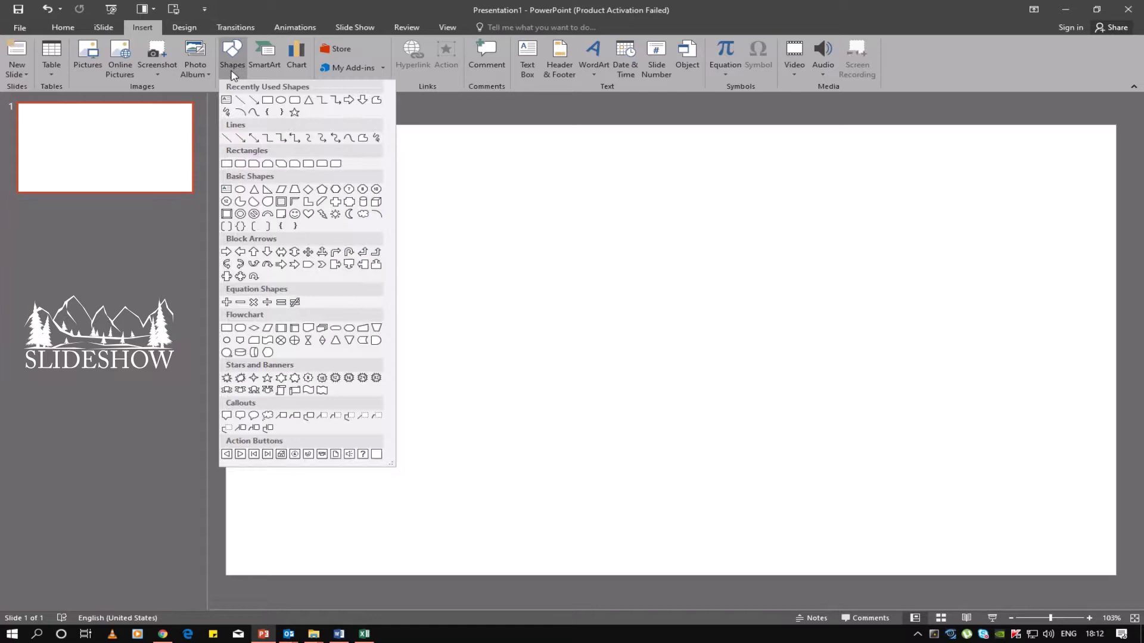
{"action": "left_click", "coordinate": [267, 99]}
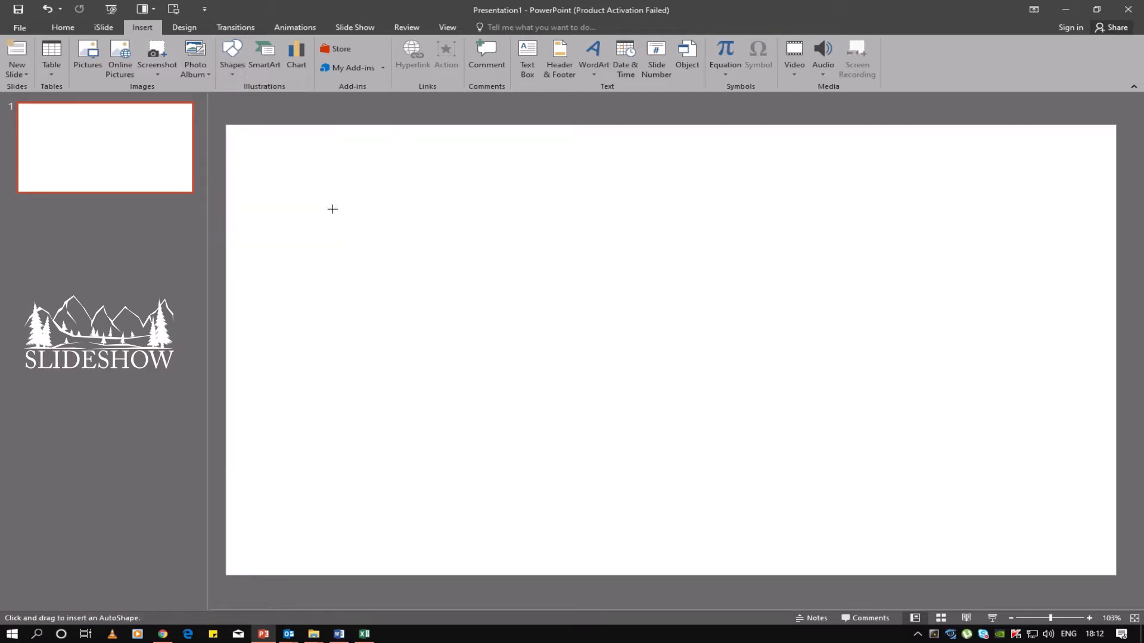
{"action": "left_click_drag", "start_coordinate": [323, 191], "coordinate": [1052, 437]}
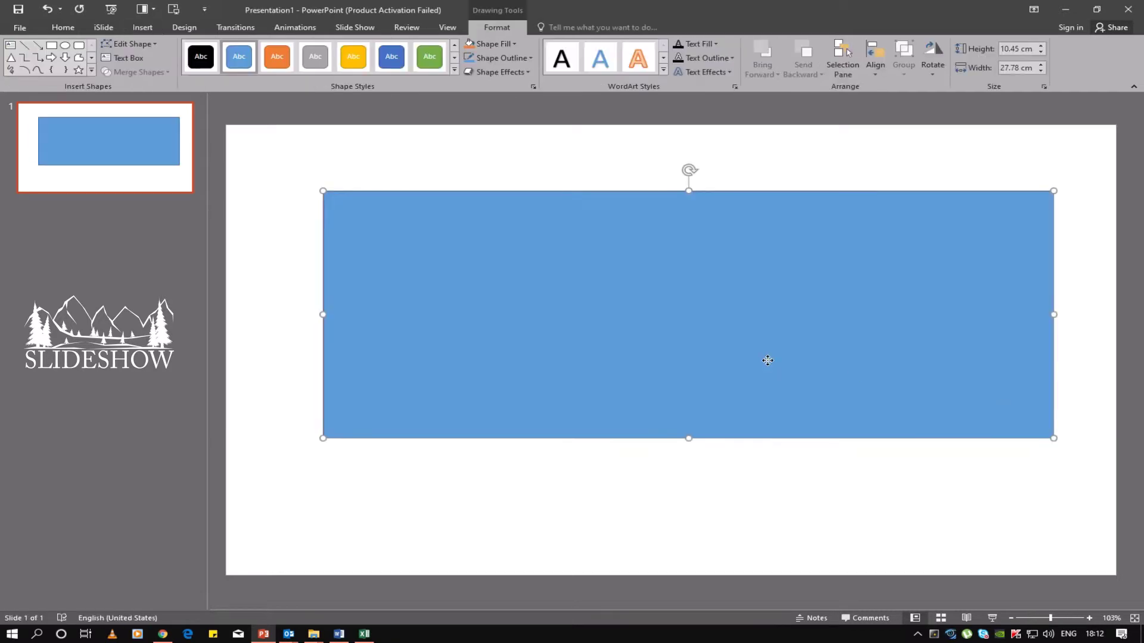
{"action": "left_click_drag", "start_coordinate": [767, 359], "coordinate": [767, 350]}
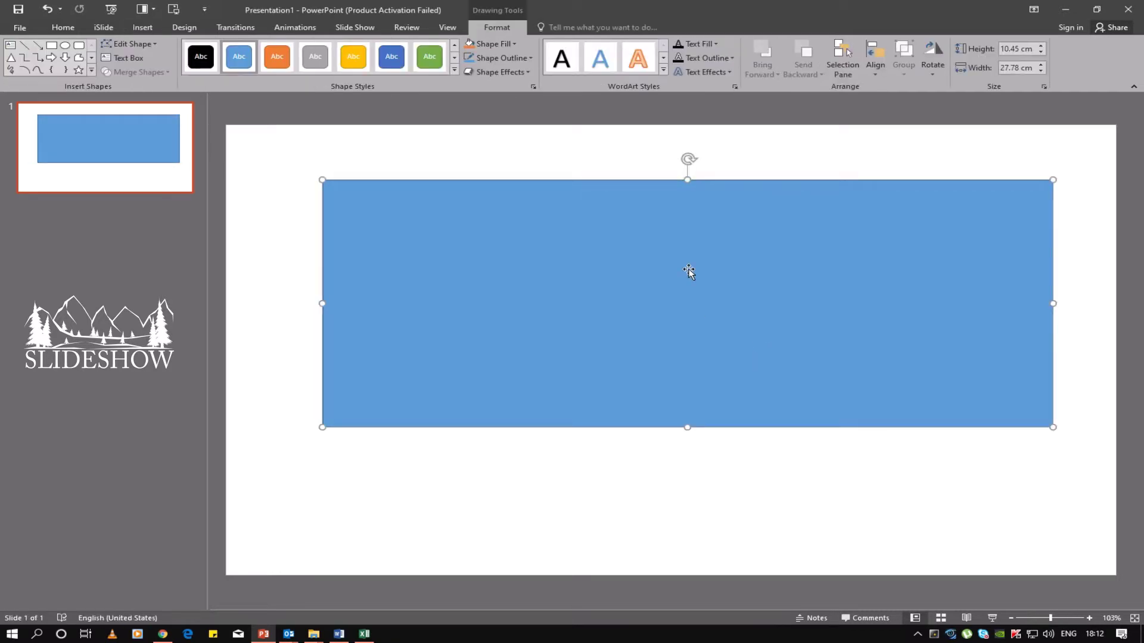
Fill the rectangle with white
{"action": "left_click", "coordinate": [496, 46]}
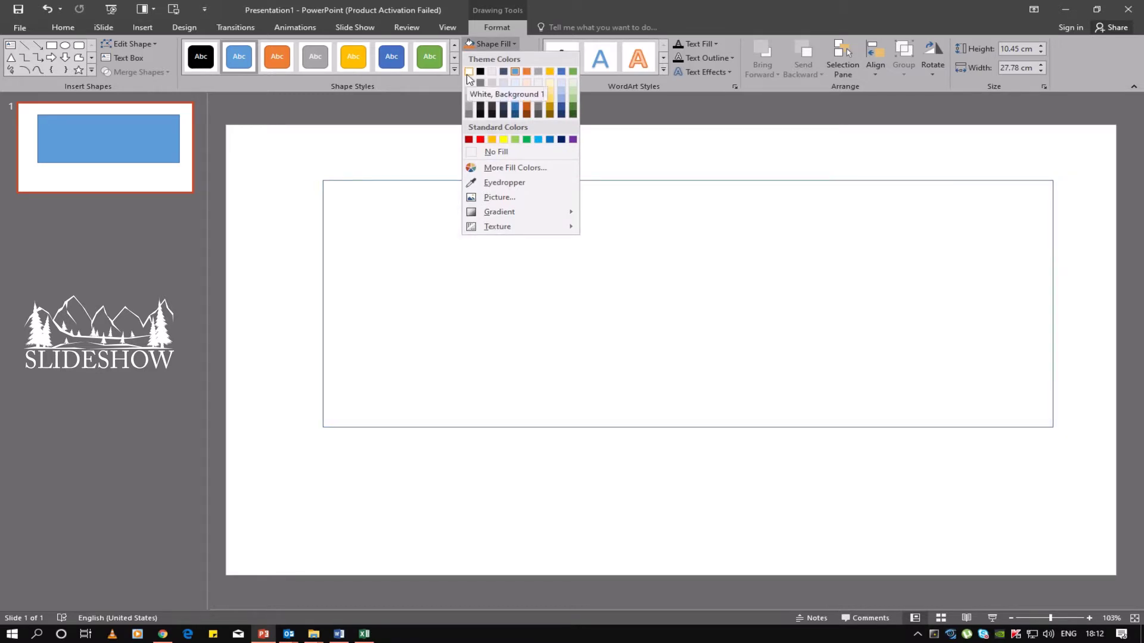
{"action": "left_click", "coordinate": [468, 72]}
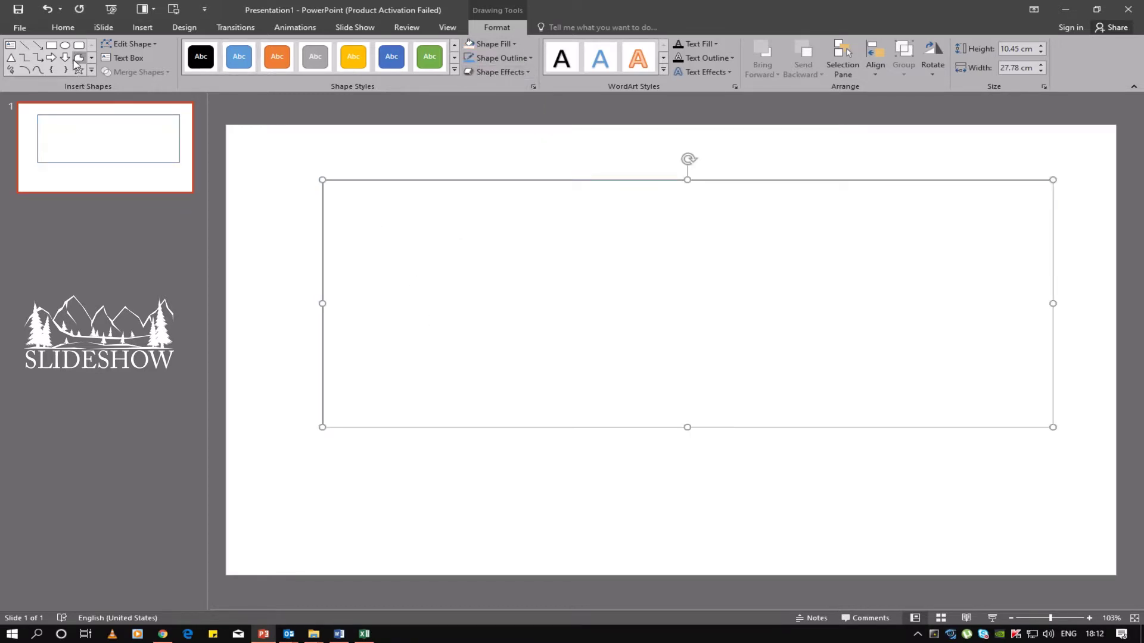
{"action": "left_click", "coordinate": [79, 57]}
Start a freeform ridge at the frame's left edge through the first peak, valley and tallest peak
{"action": "left_click", "coordinate": [322, 335]}
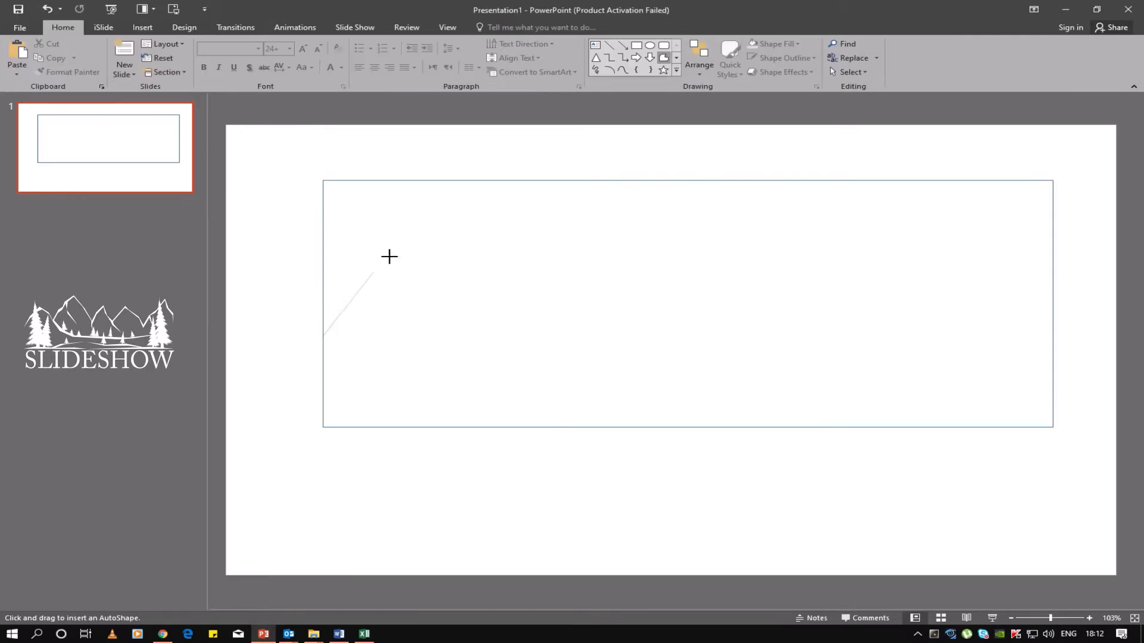
{"action": "left_click", "coordinate": [399, 250]}
{"action": "left_click", "coordinate": [461, 305]}
{"action": "left_click", "coordinate": [564, 205]}
Continue the ridge over smaller peaks to the rightmost peak, finishing at the right edge
{"action": "left_click", "coordinate": [657, 309]}
{"action": "left_click", "coordinate": [703, 268]}
{"action": "left_click", "coordinate": [752, 314]}
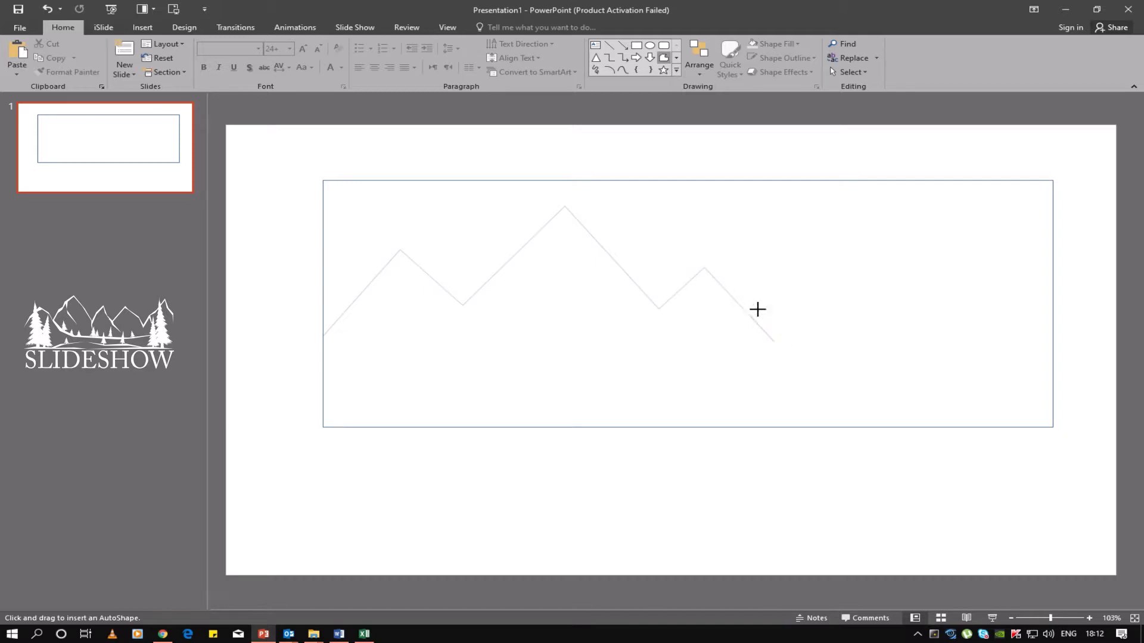
{"action": "left_click", "coordinate": [822, 256]}
{"action": "left_click", "coordinate": [905, 326]}
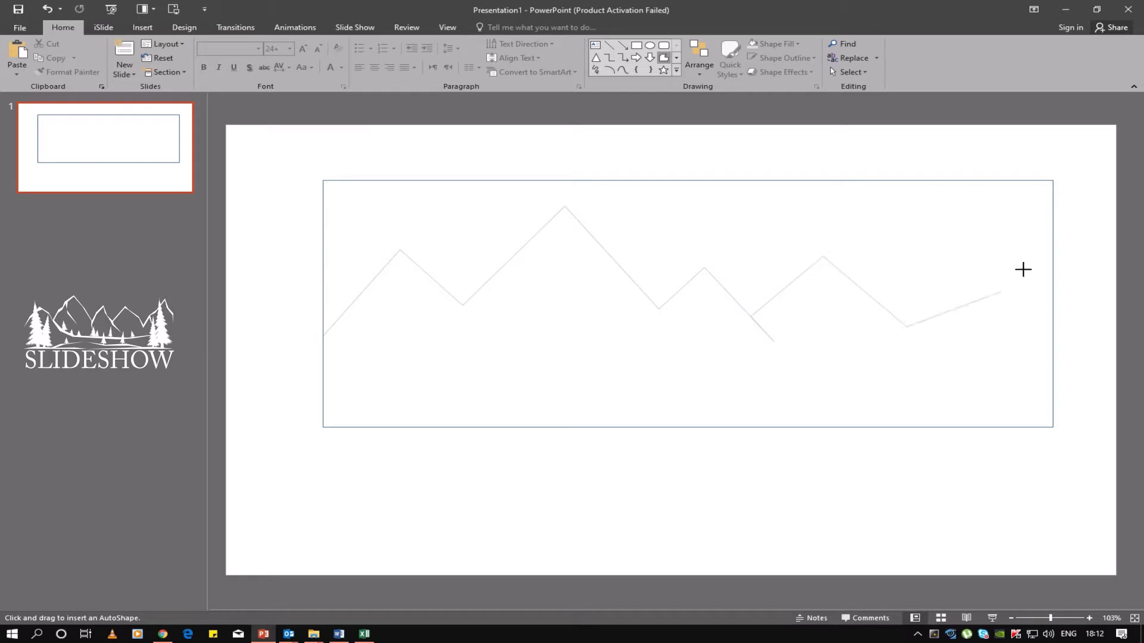
{"action": "left_click", "coordinate": [1012, 237]}
{"action": "double_click", "coordinate": [1071, 328]}
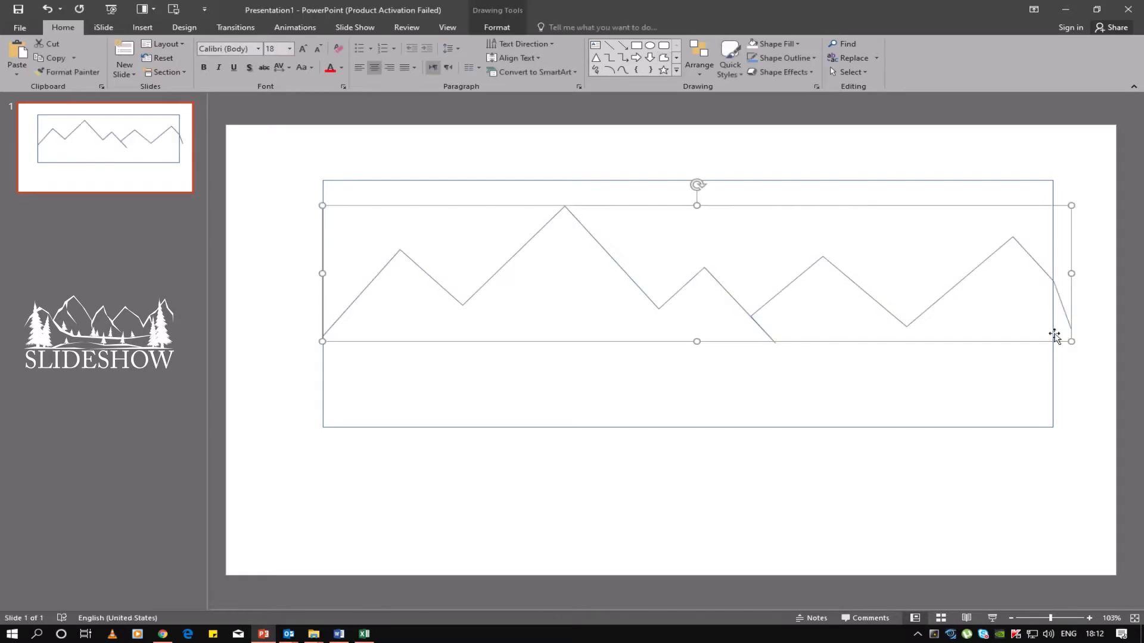
{"action": "left_click", "coordinate": [662, 57]}
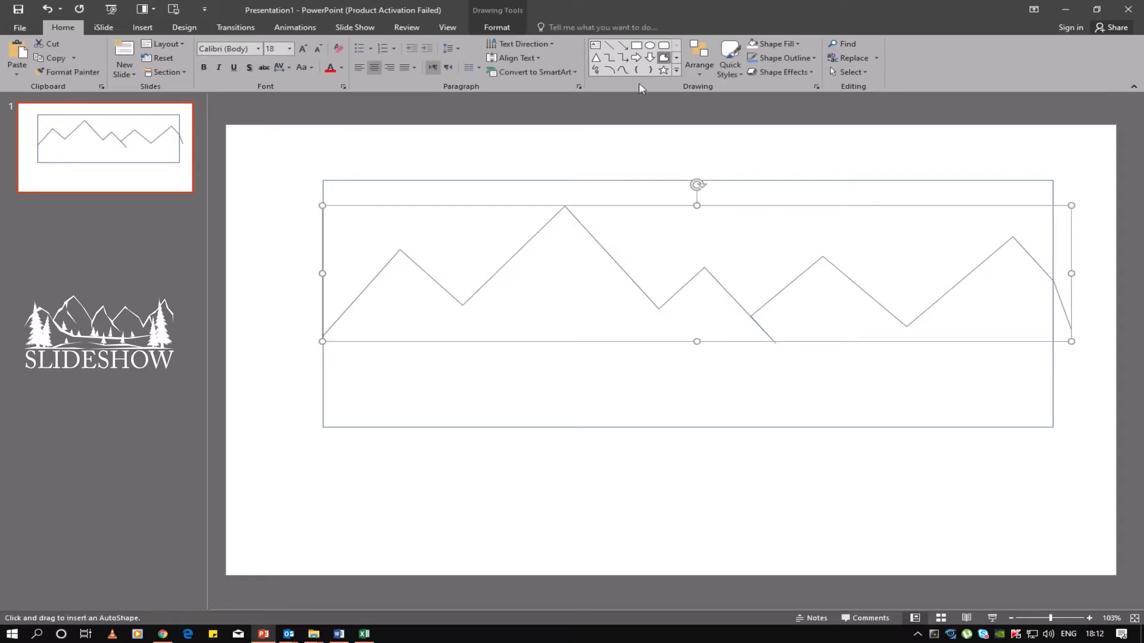
{"action": "left_click", "coordinate": [324, 336]}
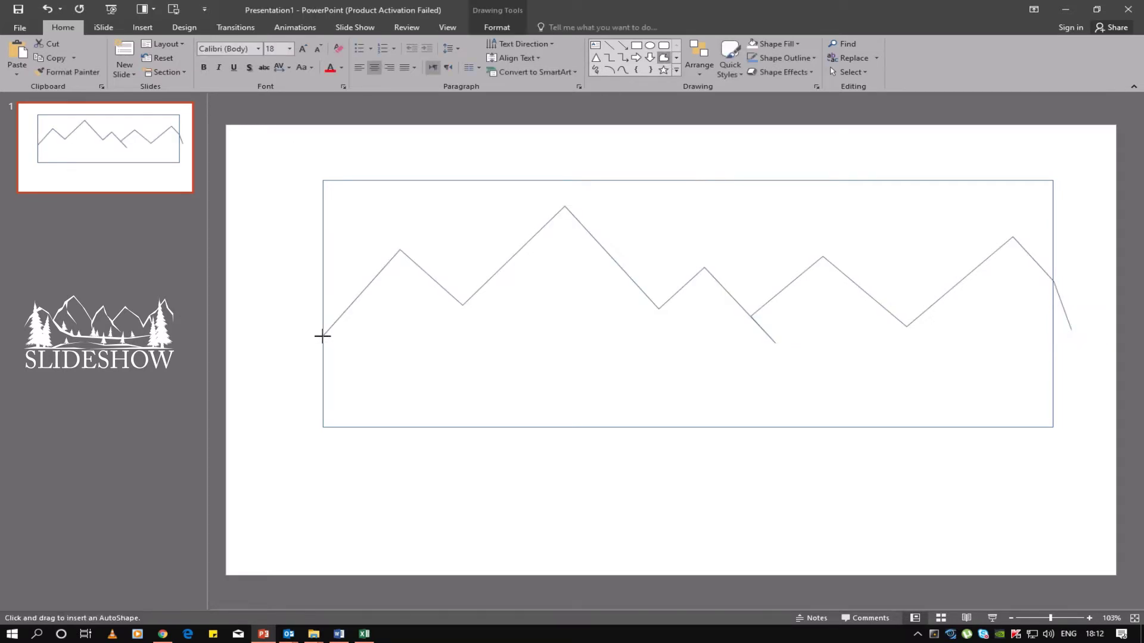
Trace the second outline over the first peak and valley up to the tallest peak
{"action": "left_click", "coordinate": [351, 289]}
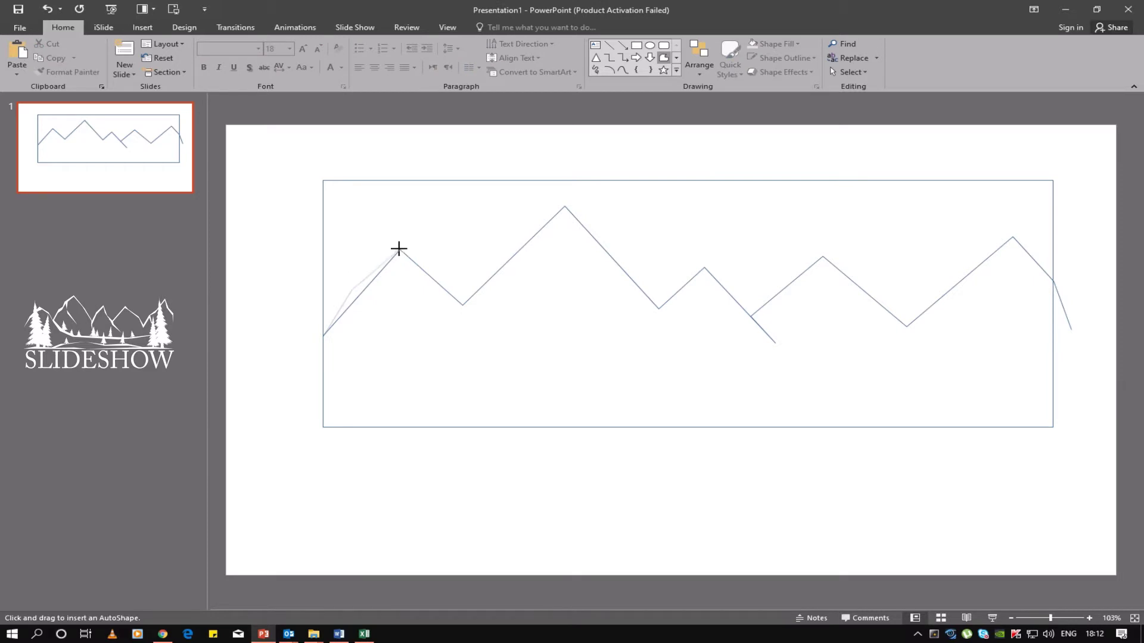
{"action": "left_click", "coordinate": [399, 249]}
{"action": "left_click", "coordinate": [445, 275]}
{"action": "left_click", "coordinate": [463, 305]}
{"action": "left_click", "coordinate": [493, 259]}
{"action": "left_click", "coordinate": [511, 249]}
{"action": "left_click", "coordinate": [522, 227]}
{"action": "left_click", "coordinate": [533, 224]}
{"action": "left_click", "coordinate": [566, 202]}
Continue tracing through the second valley, middle peak and next peak to the rightmost peak
{"action": "left_click", "coordinate": [620, 256]}
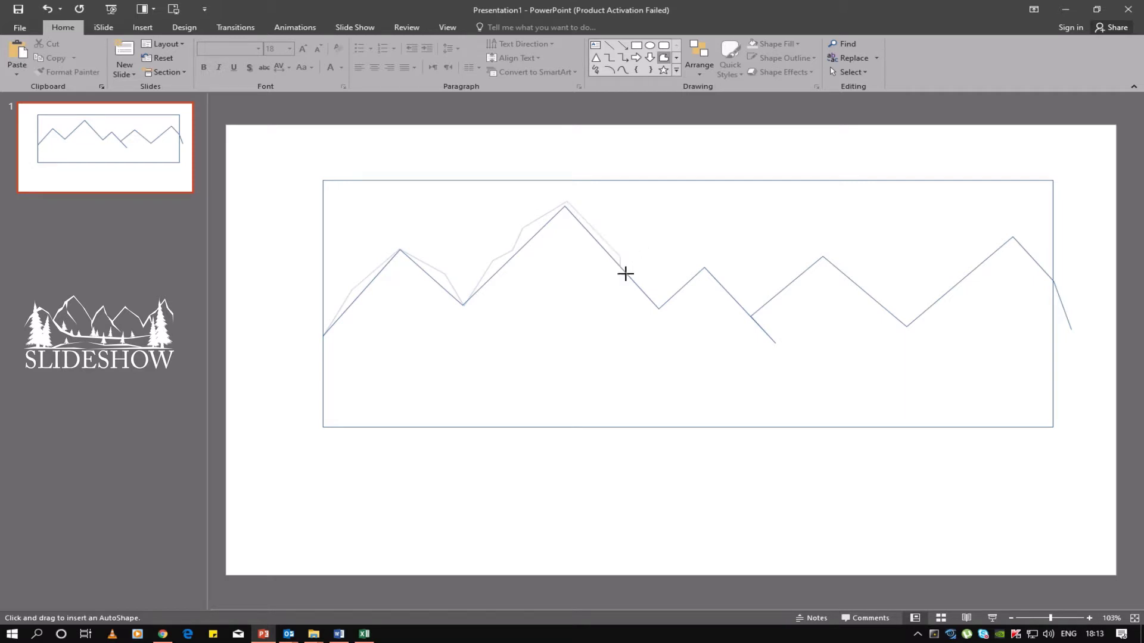
{"action": "left_click", "coordinate": [656, 308]}
{"action": "left_click", "coordinate": [675, 273]}
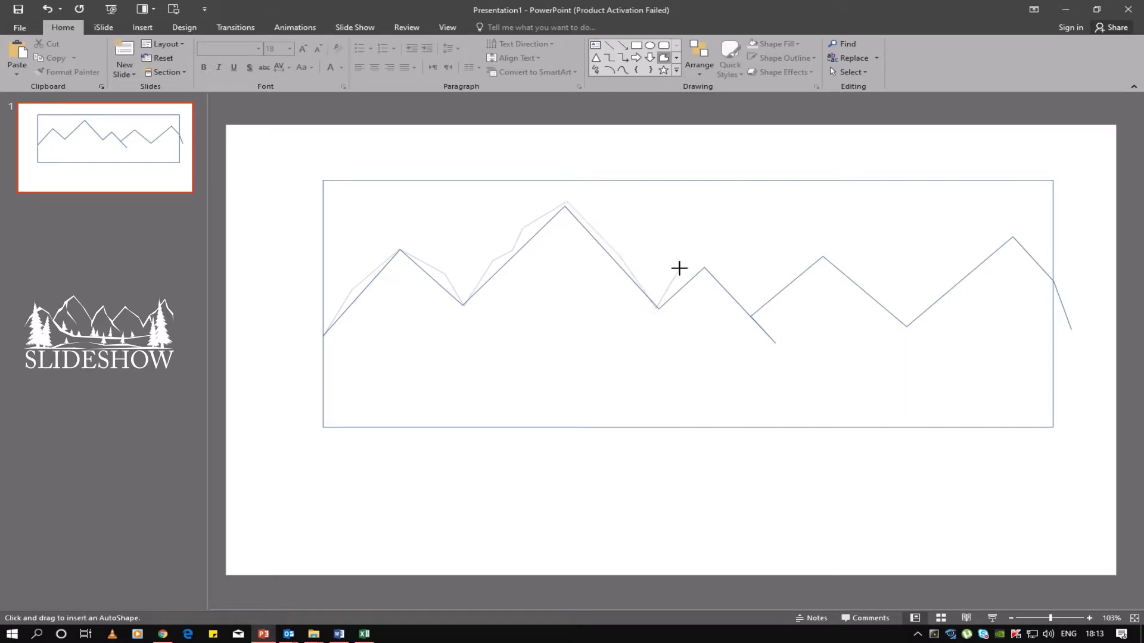
{"action": "left_click", "coordinate": [712, 243]}
{"action": "left_click", "coordinate": [730, 286]}
{"action": "left_click", "coordinate": [821, 246]}
{"action": "left_click", "coordinate": [883, 290]}
{"action": "left_click", "coordinate": [933, 285]}
{"action": "left_click", "coordinate": [970, 261]}
{"action": "left_click", "coordinate": [1013, 215]}
Run the outline down the frame's right edge, back to the rightmost peak, with a small spur
{"action": "left_click", "coordinate": [1051, 277]}
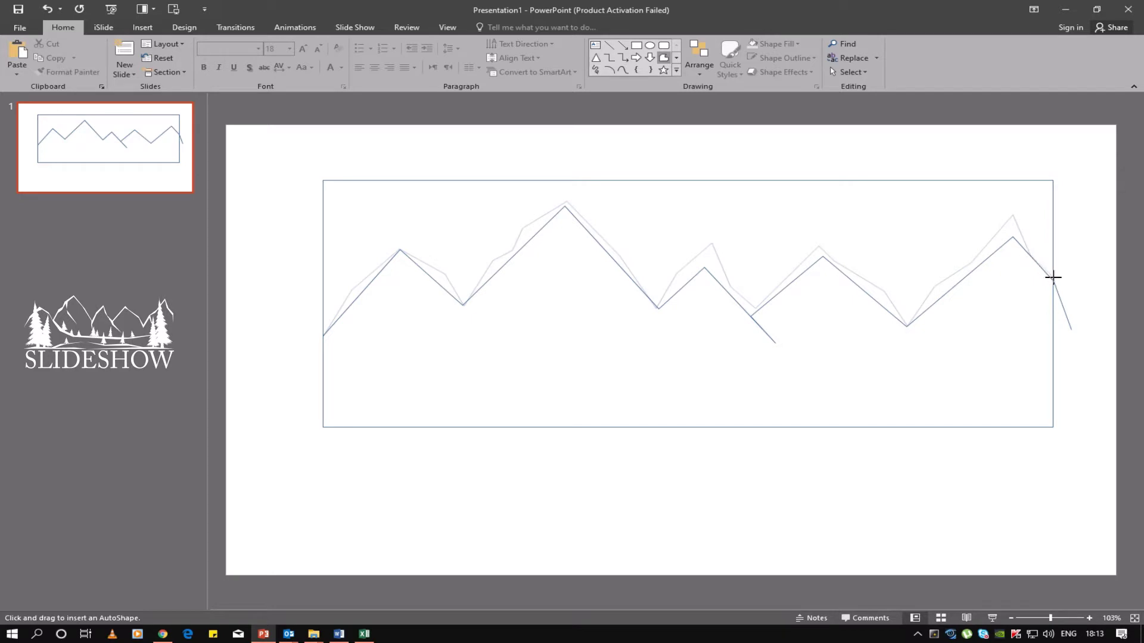
{"action": "left_click", "coordinate": [1051, 320]}
{"action": "left_click", "coordinate": [1049, 286]}
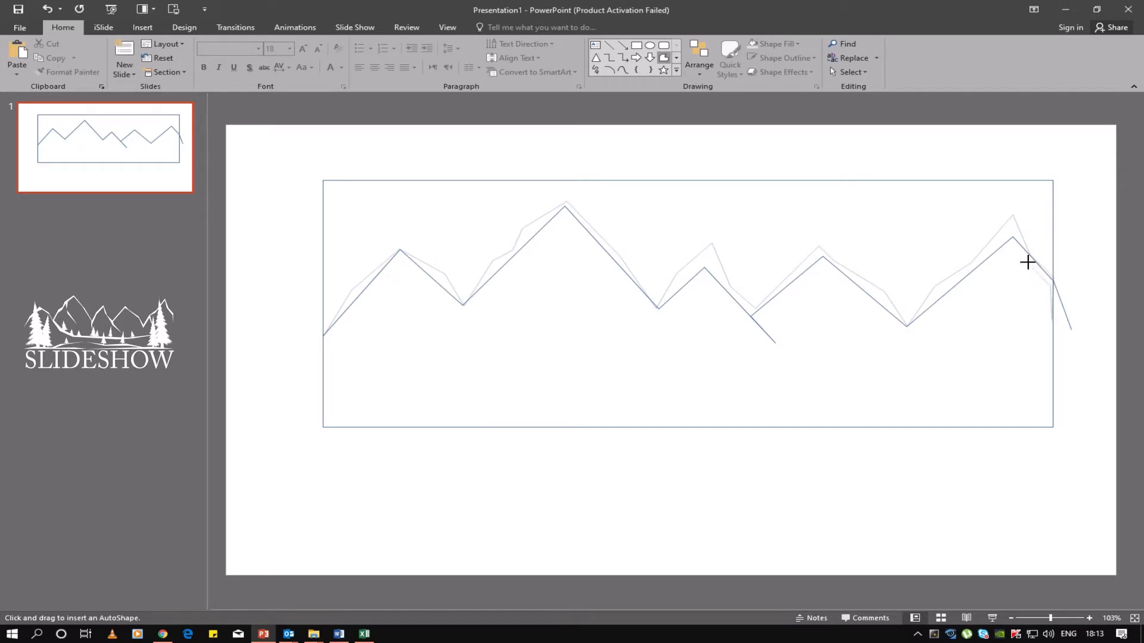
{"action": "left_click", "coordinate": [1012, 217]}
{"action": "left_click", "coordinate": [940, 285]}
{"action": "left_click", "coordinate": [961, 324]}
Bring the outline back left over the next peak into the valley, adding a short spur
{"action": "left_click", "coordinate": [936, 296]}
{"action": "left_click", "coordinate": [906, 338]}
{"action": "left_click", "coordinate": [884, 294]}
{"action": "left_click", "coordinate": [820, 256]}
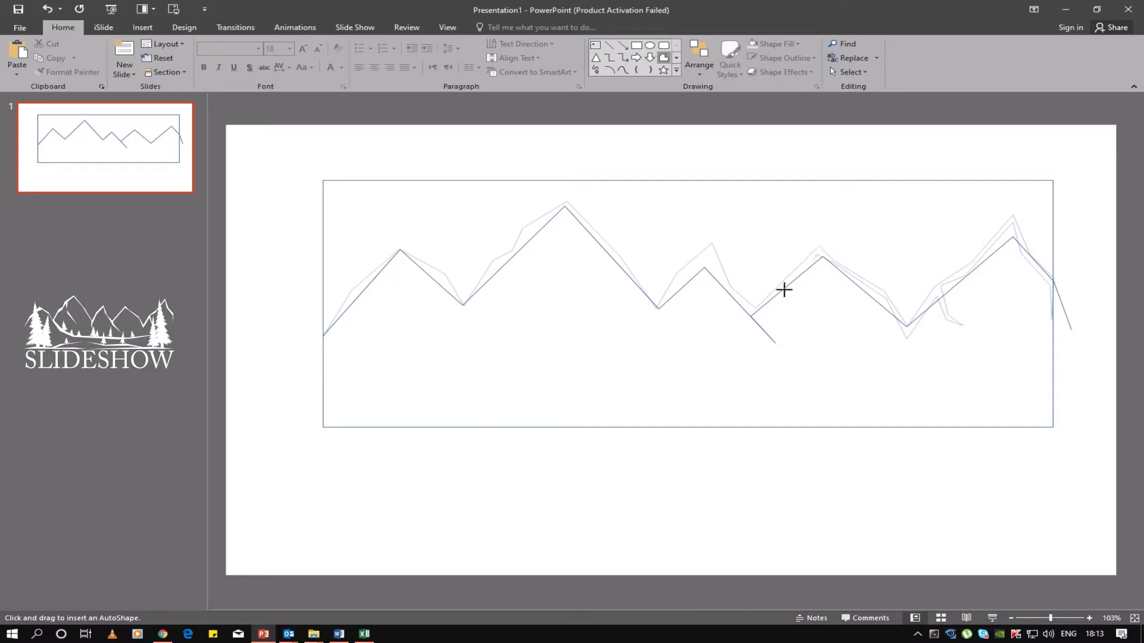
{"action": "left_click", "coordinate": [751, 316]}
{"action": "left_click", "coordinate": [761, 324]}
{"action": "left_click", "coordinate": [799, 359]}
Return over the middle peak and drop a spur down from the valley below it
{"action": "left_click", "coordinate": [712, 244]}
{"action": "left_click", "coordinate": [677, 275]}
{"action": "left_click", "coordinate": [655, 324]}
{"action": "left_click", "coordinate": [660, 352]}
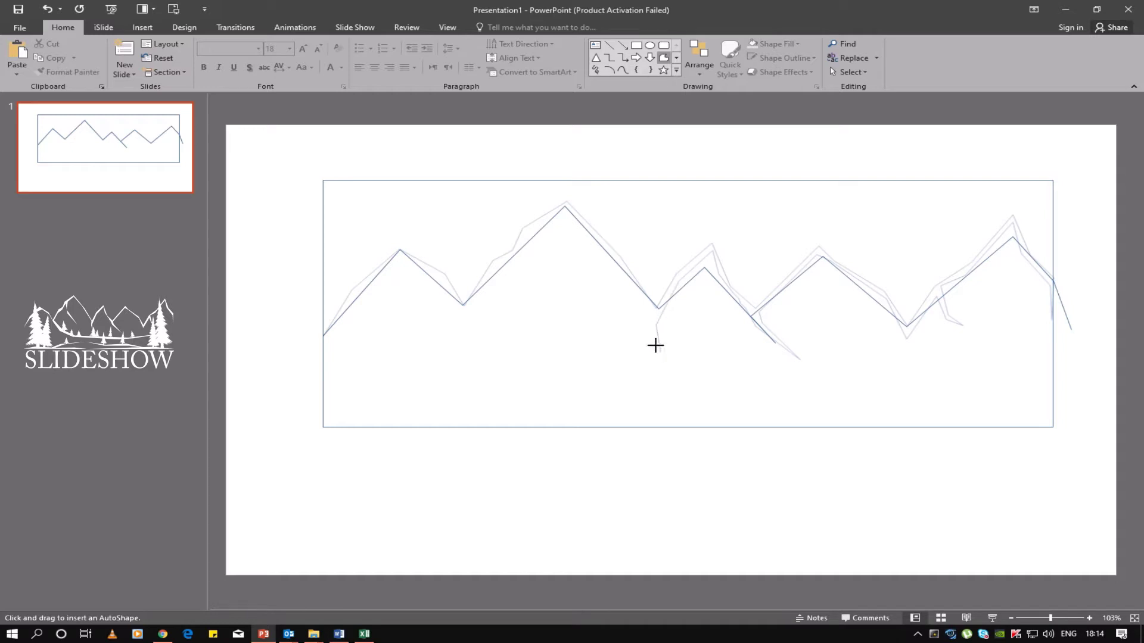
{"action": "left_click", "coordinate": [651, 307]}
Climb back to the tallest peak, add a spur beneath it, and head toward the first valley
{"action": "left_click", "coordinate": [565, 206]}
{"action": "left_click", "coordinate": [537, 227]}
{"action": "left_click", "coordinate": [531, 262]}
{"action": "left_click", "coordinate": [584, 326]}
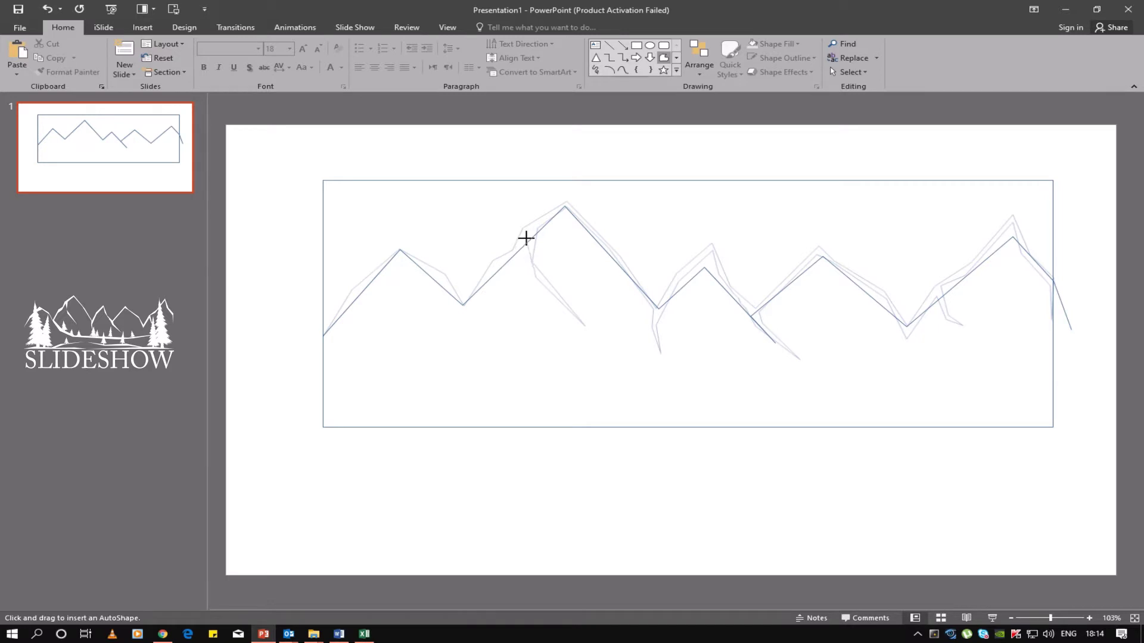
{"action": "left_click", "coordinate": [526, 237]}
{"action": "left_click", "coordinate": [494, 265]}
Add a long sweeping ground curve beneath the peaks and loop it back to the first valley
{"action": "left_click", "coordinate": [470, 306]}
{"action": "left_click", "coordinate": [512, 347]}
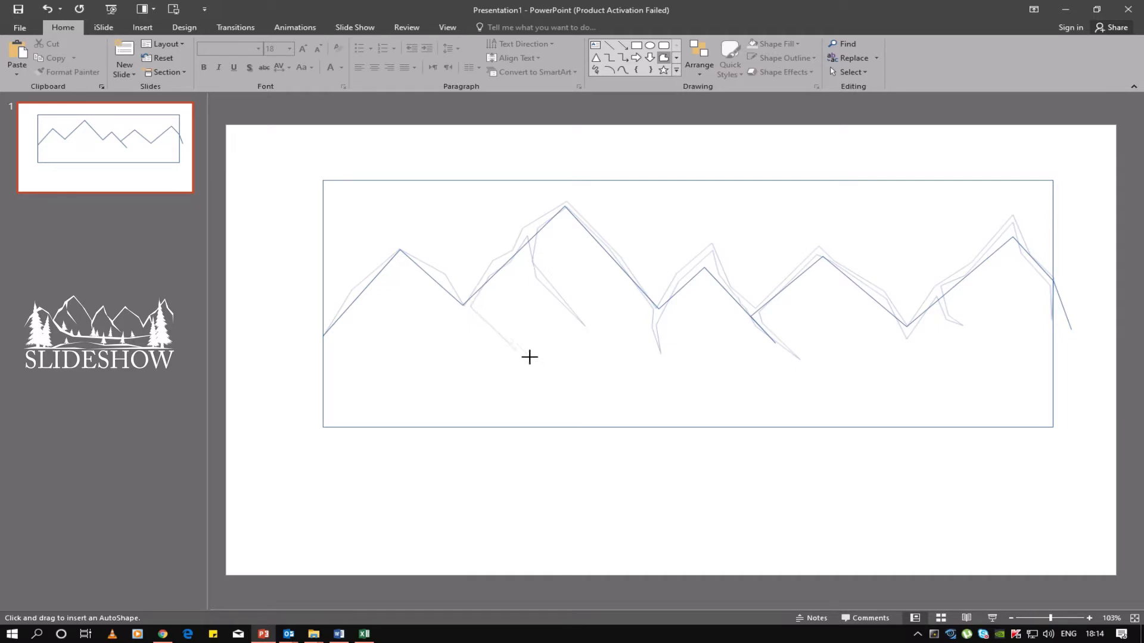
{"action": "left_click", "coordinate": [571, 370]}
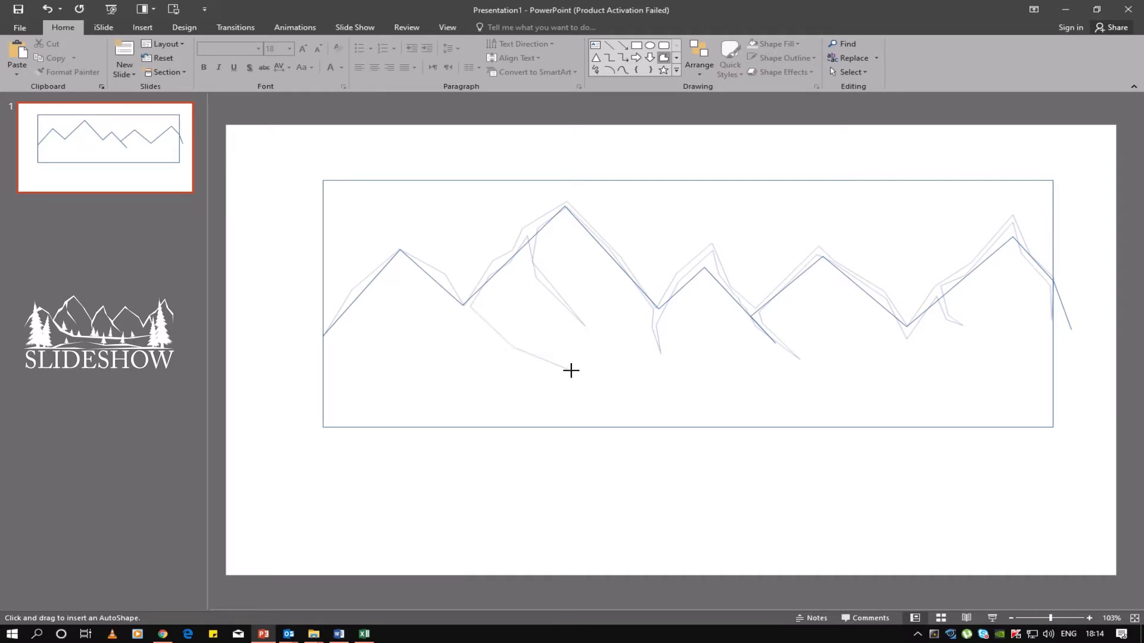
{"action": "left_click", "coordinate": [832, 379]}
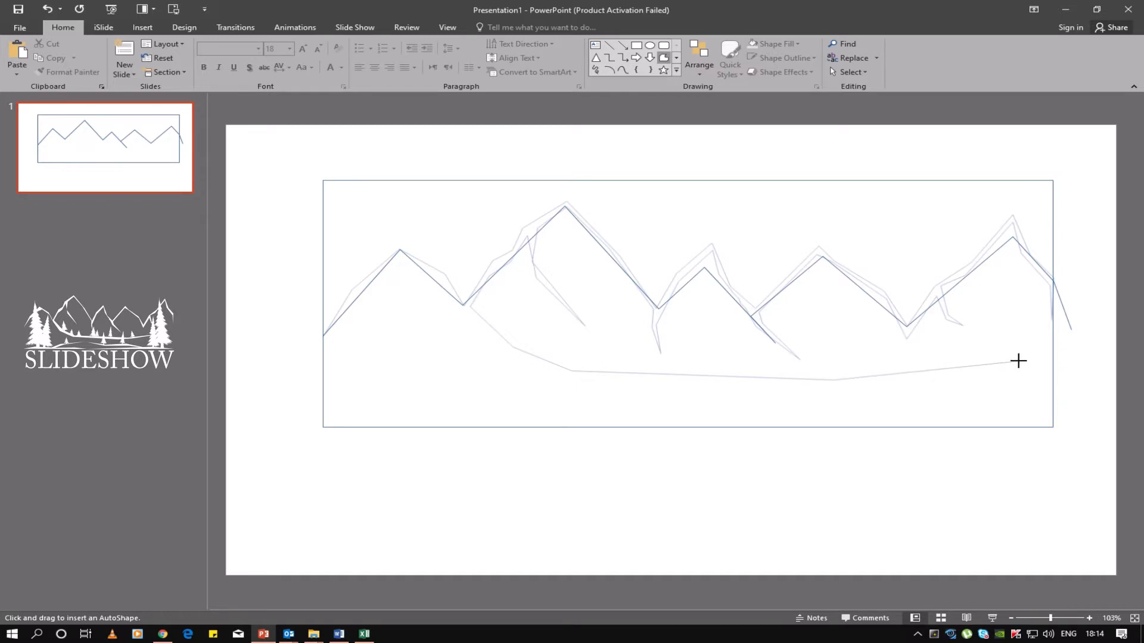
{"action": "left_click", "coordinate": [1018, 361]}
{"action": "left_click", "coordinate": [855, 383]}
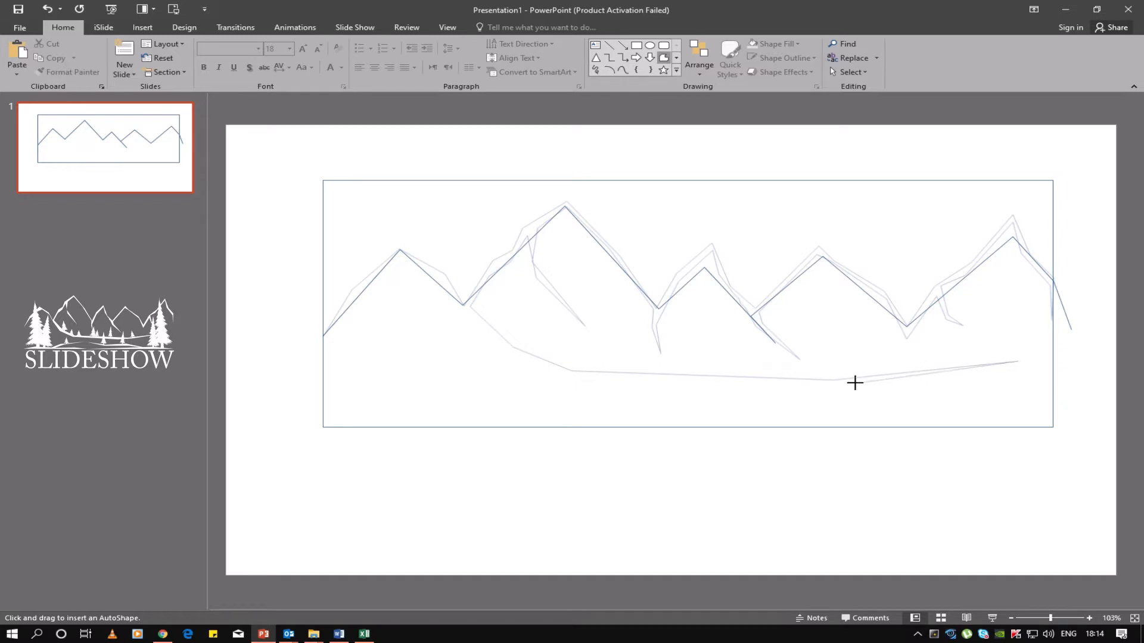
{"action": "left_click", "coordinate": [783, 388]}
{"action": "left_click", "coordinate": [571, 371]}
{"action": "left_click", "coordinate": [561, 376]}
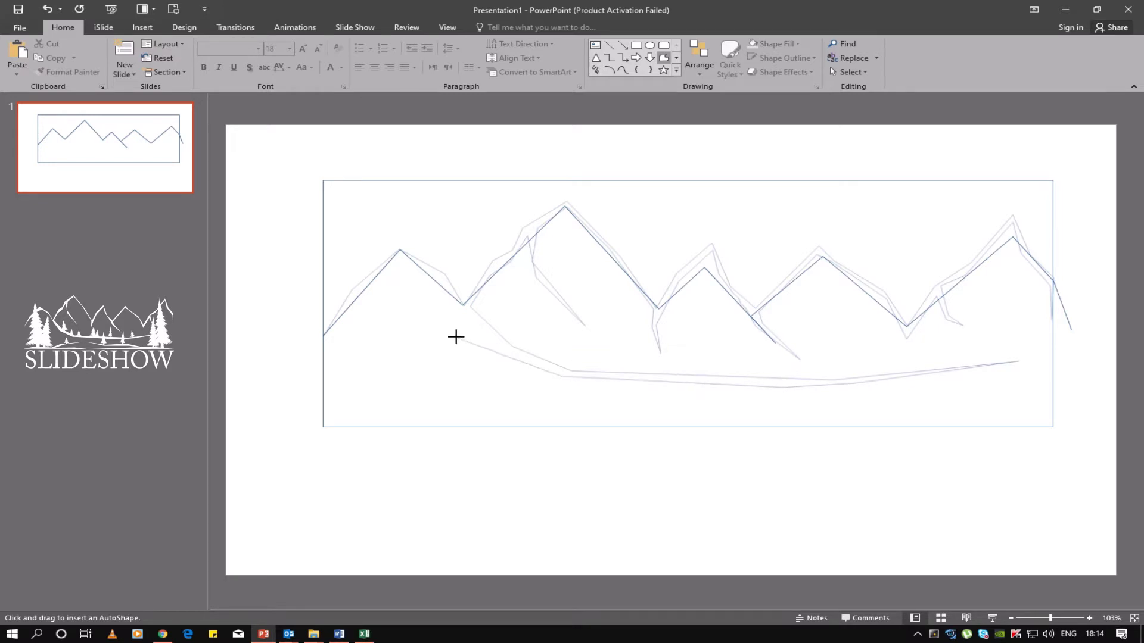
{"action": "left_click", "coordinate": [498, 351]}
{"action": "left_click", "coordinate": [468, 309]}
Add a spur under the first peak and close the outline at its starting point
{"action": "left_click", "coordinate": [409, 260]}
{"action": "left_click", "coordinate": [377, 273]}
{"action": "left_click", "coordinate": [391, 328]}
{"action": "left_click", "coordinate": [371, 290]}
{"action": "left_click", "coordinate": [354, 297]}
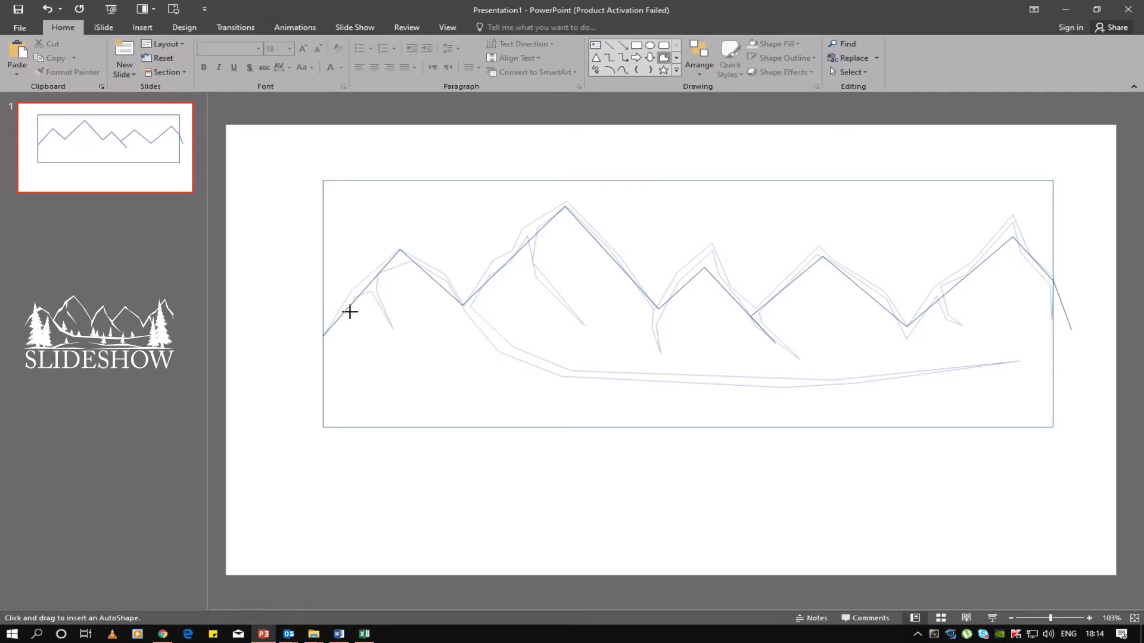
{"action": "left_click", "coordinate": [323, 334]}
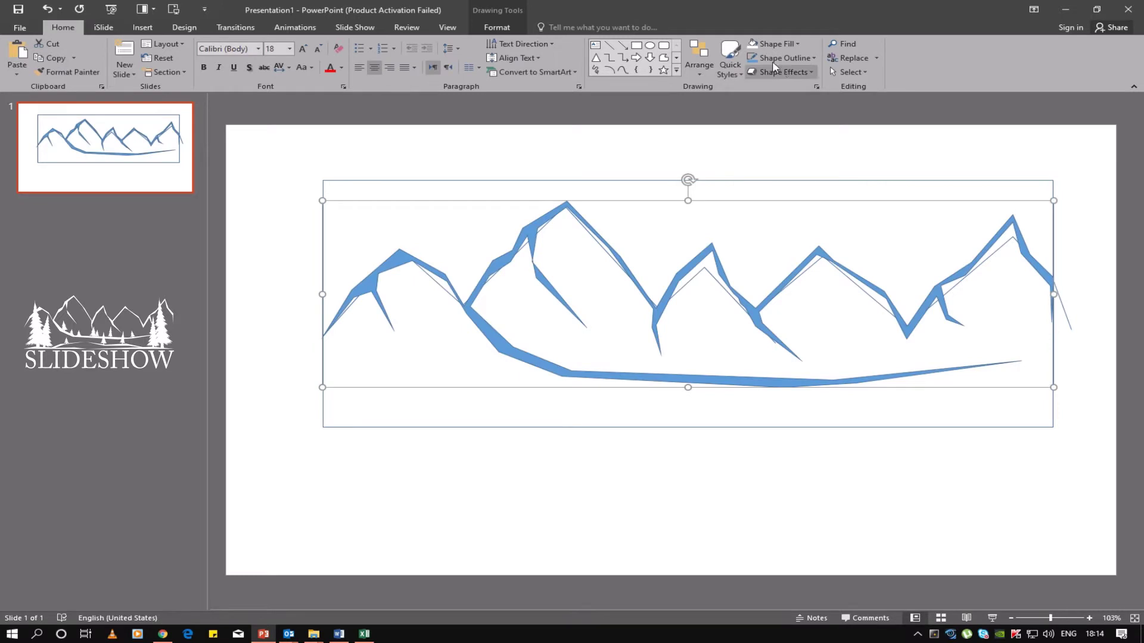
Fill the mountain shape black, give it a white outline, and deselect it
{"action": "left_click", "coordinate": [773, 44]}
{"action": "left_click", "coordinate": [764, 72]}
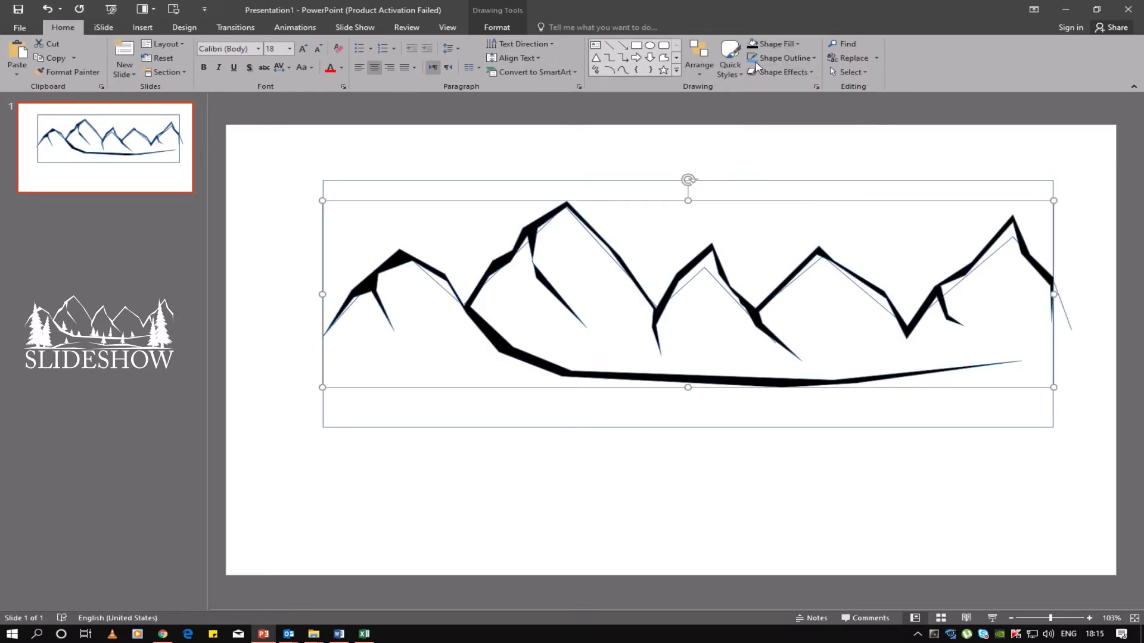
{"action": "left_click", "coordinate": [781, 58]}
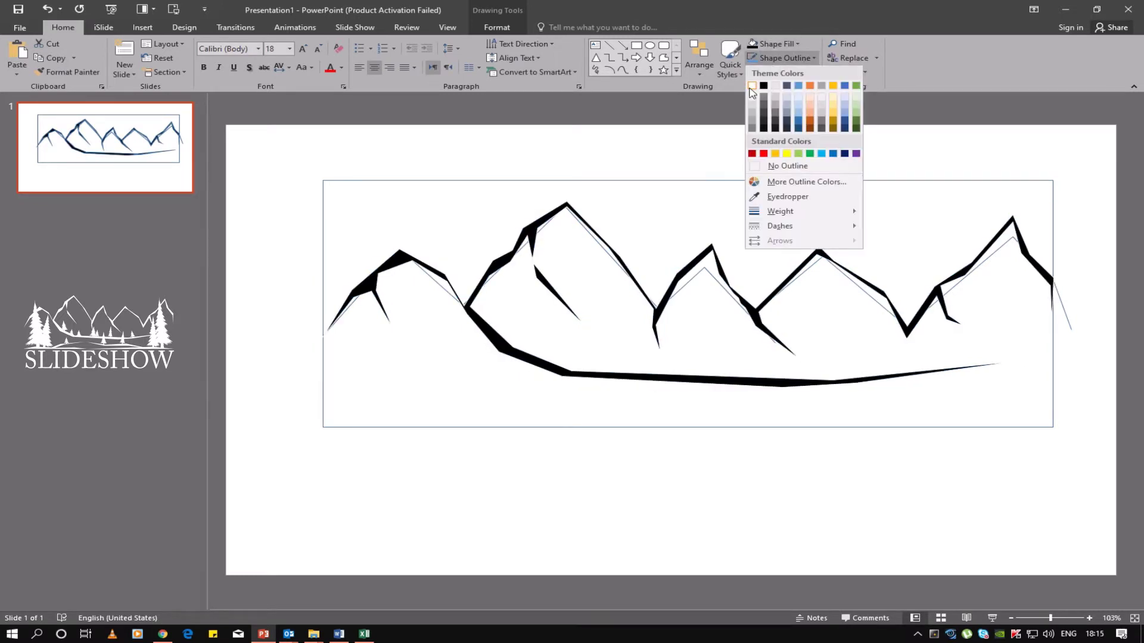
{"action": "left_click", "coordinate": [752, 87]}
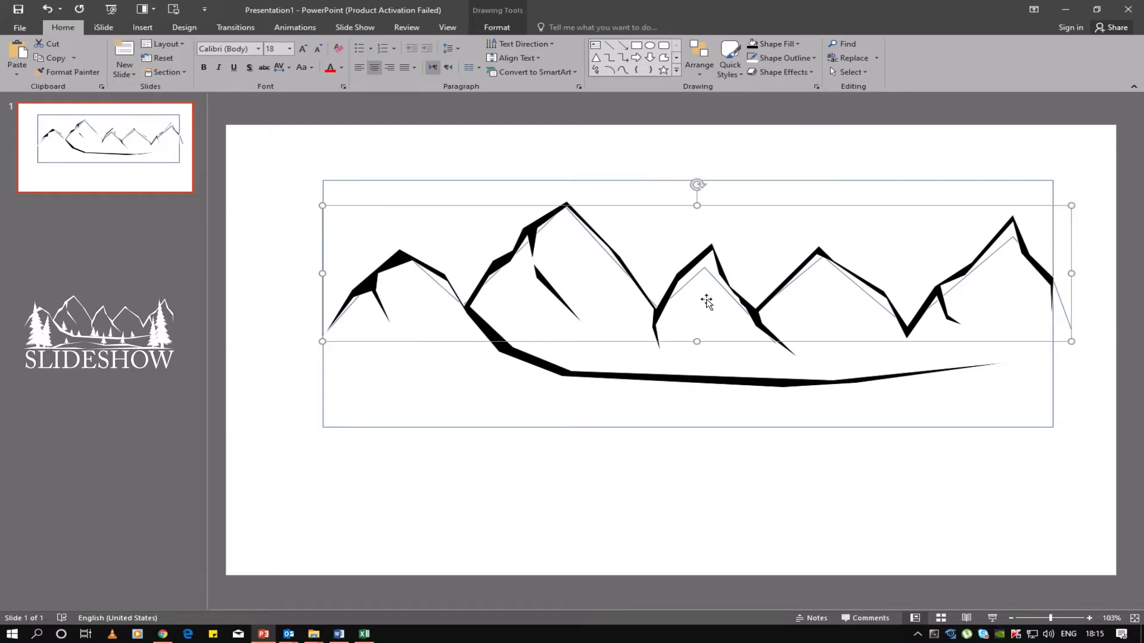
{"action": "key", "text": "Escape"}
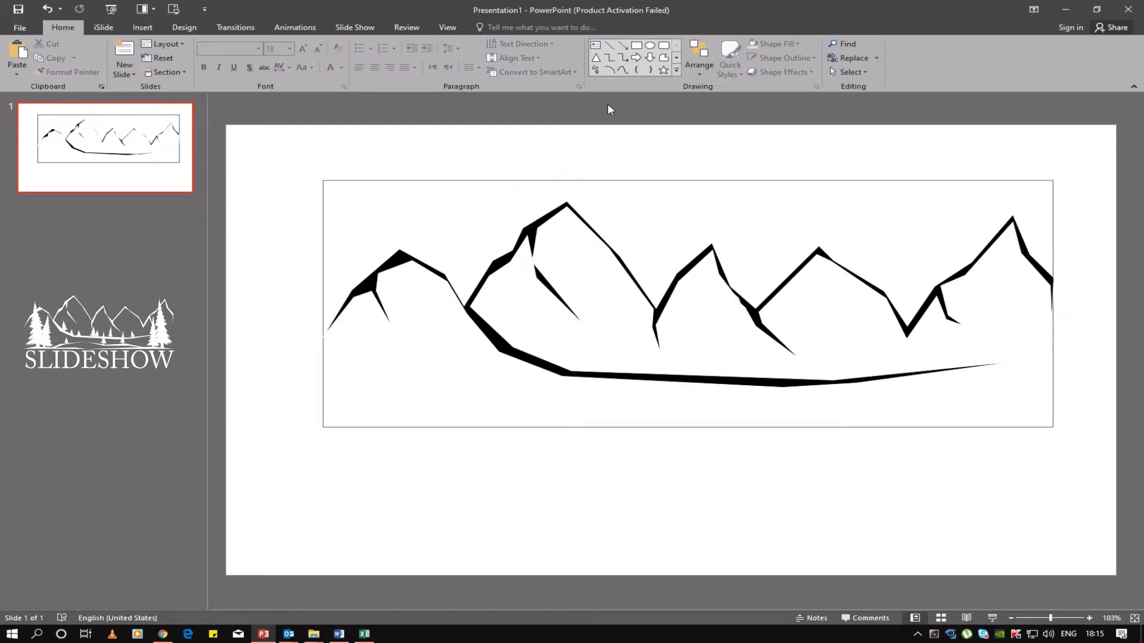
{"action": "left_click", "coordinate": [663, 57]}
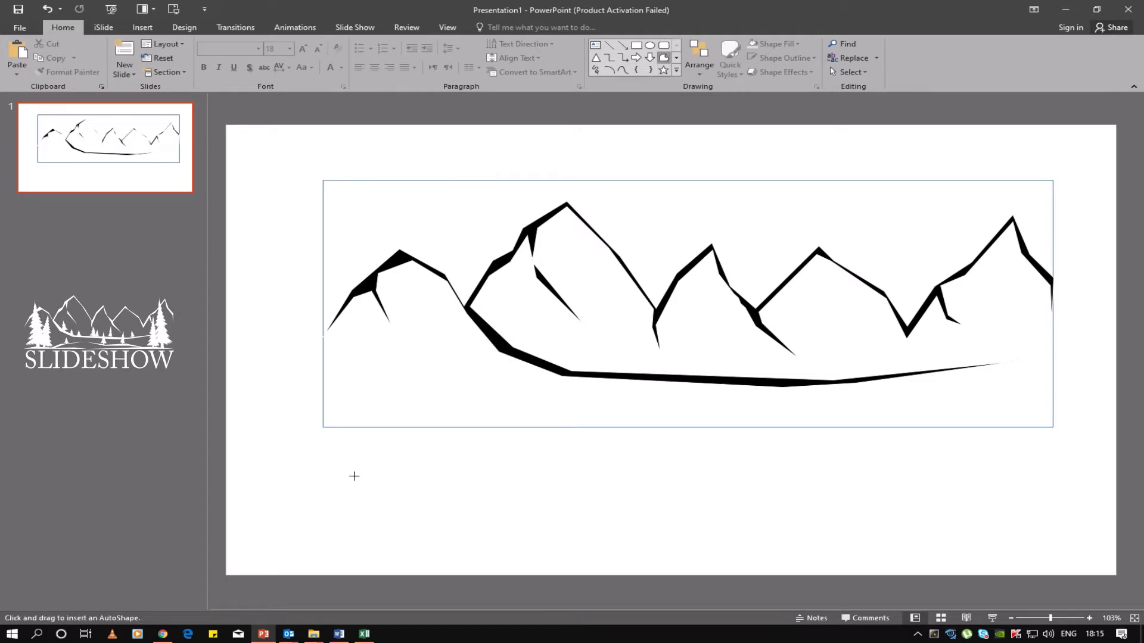
Draw a closed freeform tree tier below the mountains' left side with a zigzag serrated underside
{"action": "left_click_drag", "start_coordinate": [300, 504], "coordinate": [436, 464]}
{"action": "left_click", "coordinate": [560, 504]}
{"action": "left_click", "coordinate": [529, 512]}
{"action": "left_click", "coordinate": [498, 498]}
{"action": "left_click", "coordinate": [509, 511]}
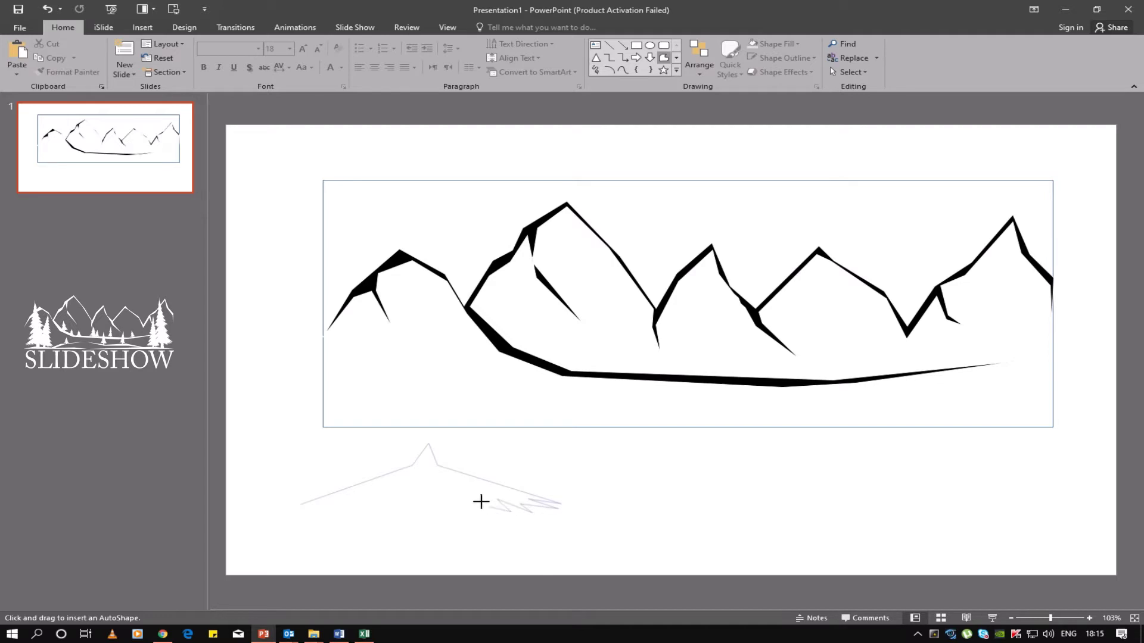
{"action": "left_click", "coordinate": [488, 500]}
{"action": "left_click", "coordinate": [496, 511]}
{"action": "left_click", "coordinate": [314, 513]}
{"action": "left_click", "coordinate": [302, 504]}
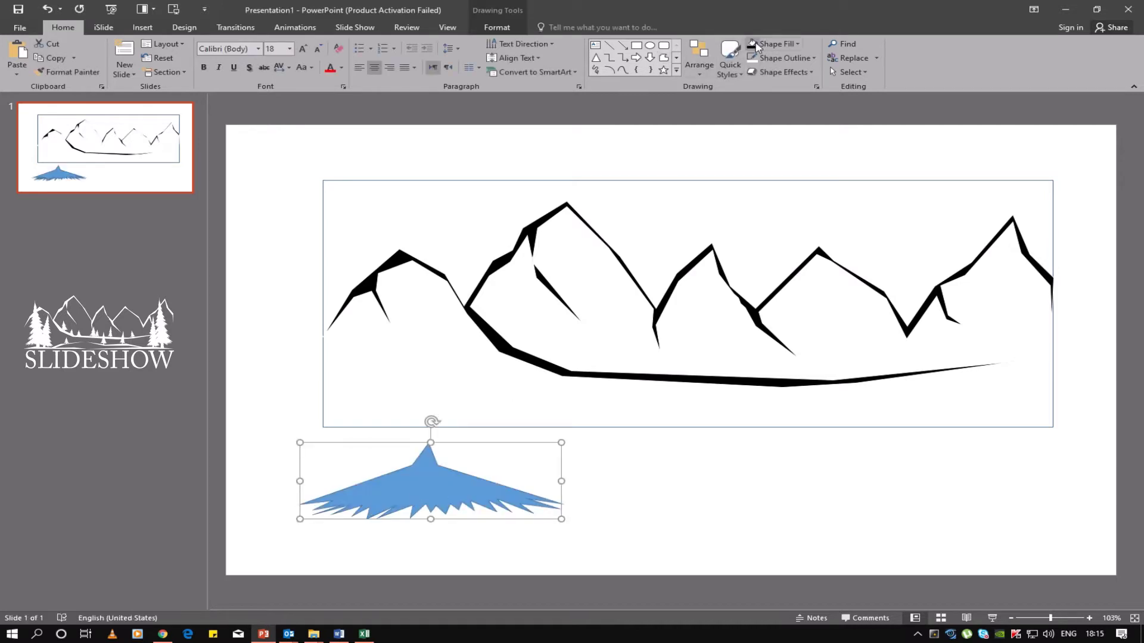
Make the tree tier solid black with no visible outline
{"action": "left_click", "coordinate": [758, 51]}
{"action": "left_click", "coordinate": [774, 57]}
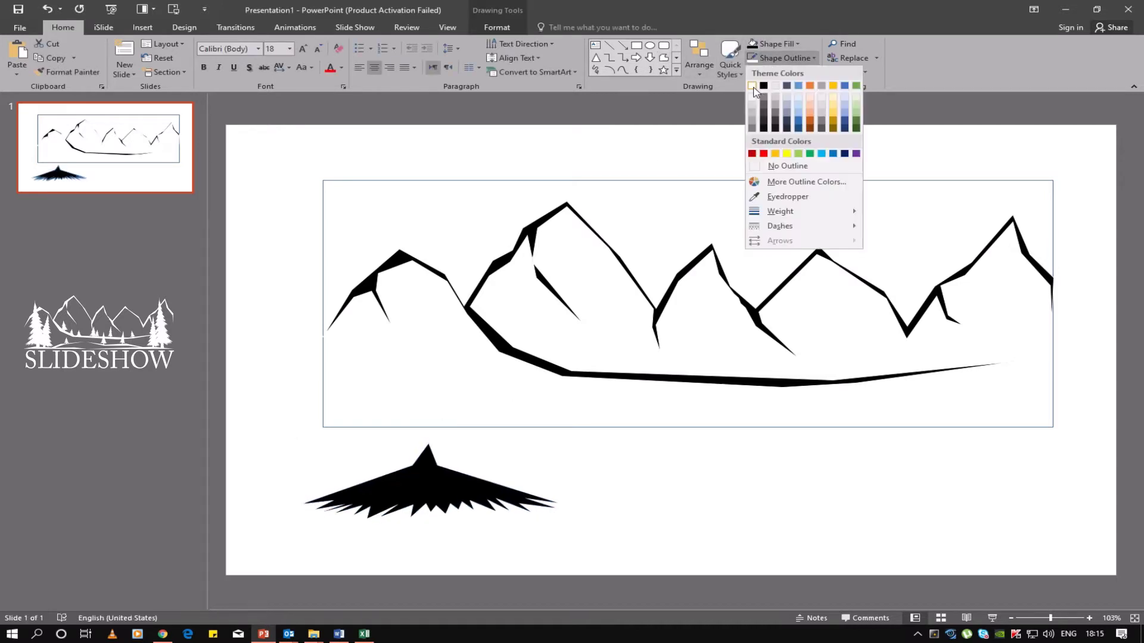
{"action": "left_click", "coordinate": [749, 89]}
{"action": "left_click", "coordinate": [409, 508]}
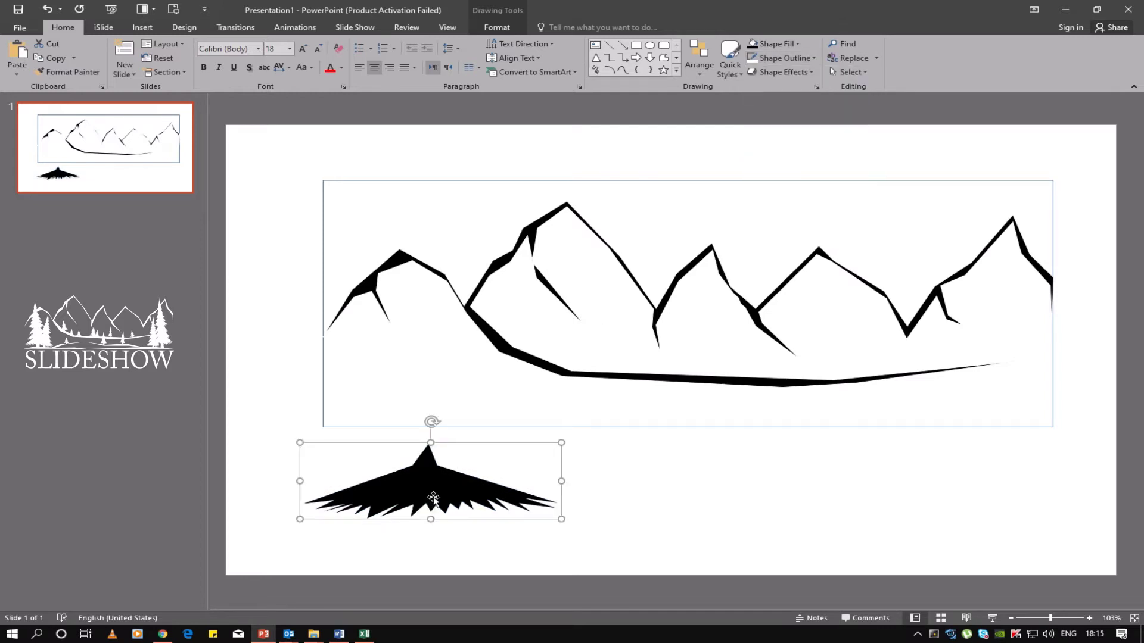
Copy the tier several times, narrowing each copy and stacking it onto the tree
{"action": "left_click_drag", "start_coordinate": [408, 507], "coordinate": [671, 505]}
{"action": "left_click", "coordinate": [748, 515]}
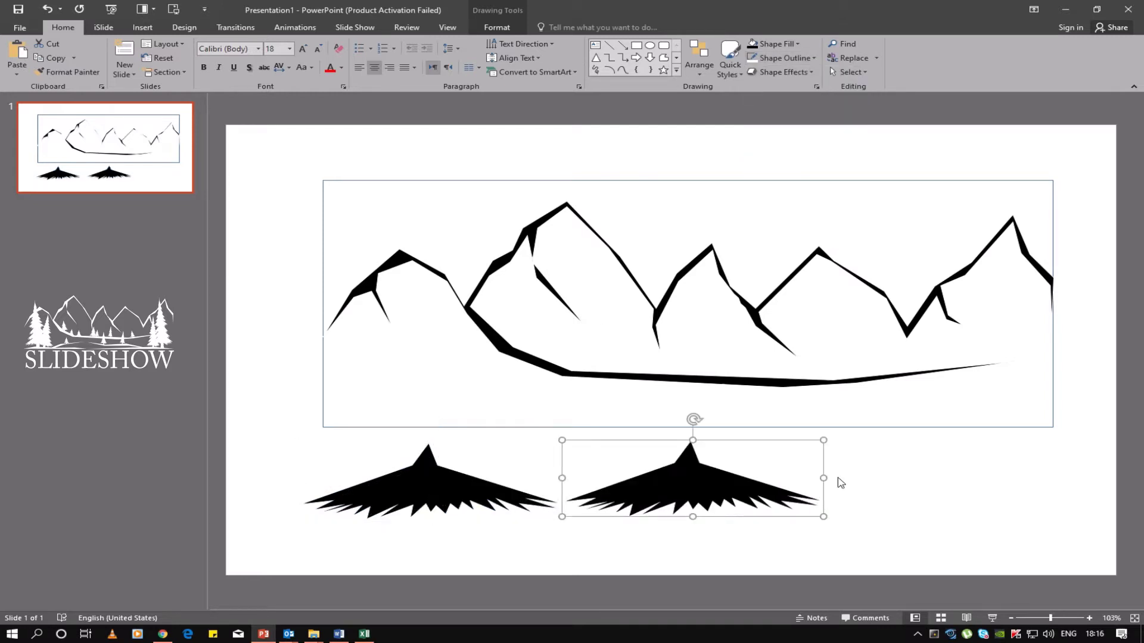
{"action": "left_click_drag", "start_coordinate": [823, 478], "coordinate": [766, 478]}
{"action": "mouse_move", "coordinate": [676, 485]}
{"action": "left_mouse_down"}
{"action": "mouse_move", "coordinate": [446, 464]}
{"action": "mouse_move", "coordinate": [671, 464]}
{"action": "left_mouse_up"}
{"action": "left_click", "coordinate": [723, 487]}
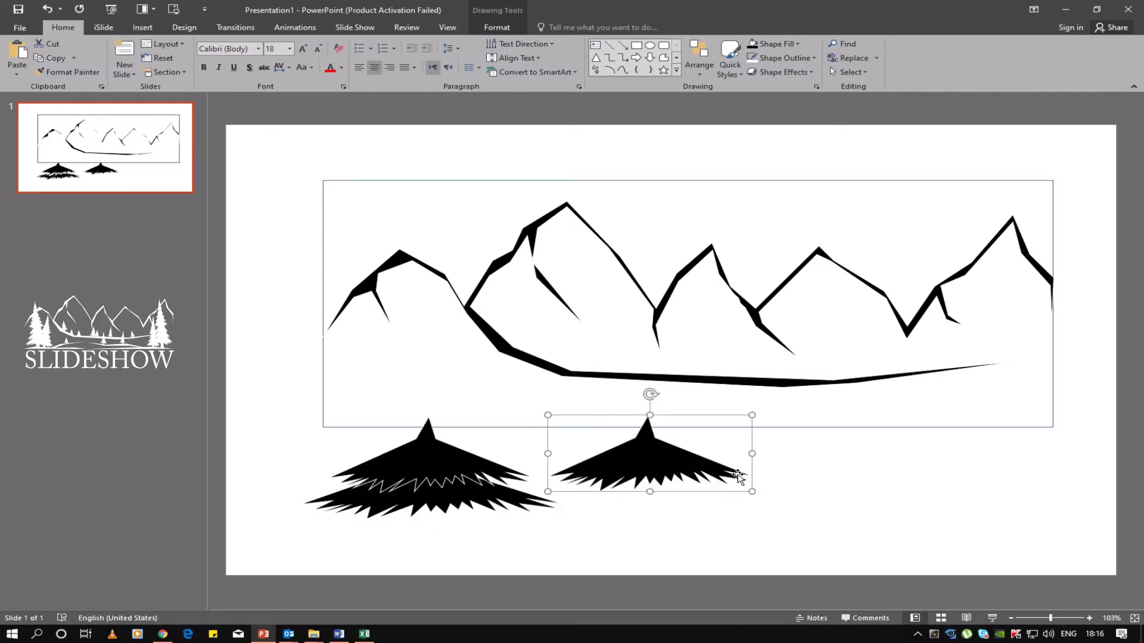
{"action": "mouse_move", "coordinate": [751, 454]}
{"action": "left_mouse_down"}
{"action": "mouse_move", "coordinate": [453, 438]}
{"action": "mouse_move", "coordinate": [785, 443]}
{"action": "left_mouse_up"}
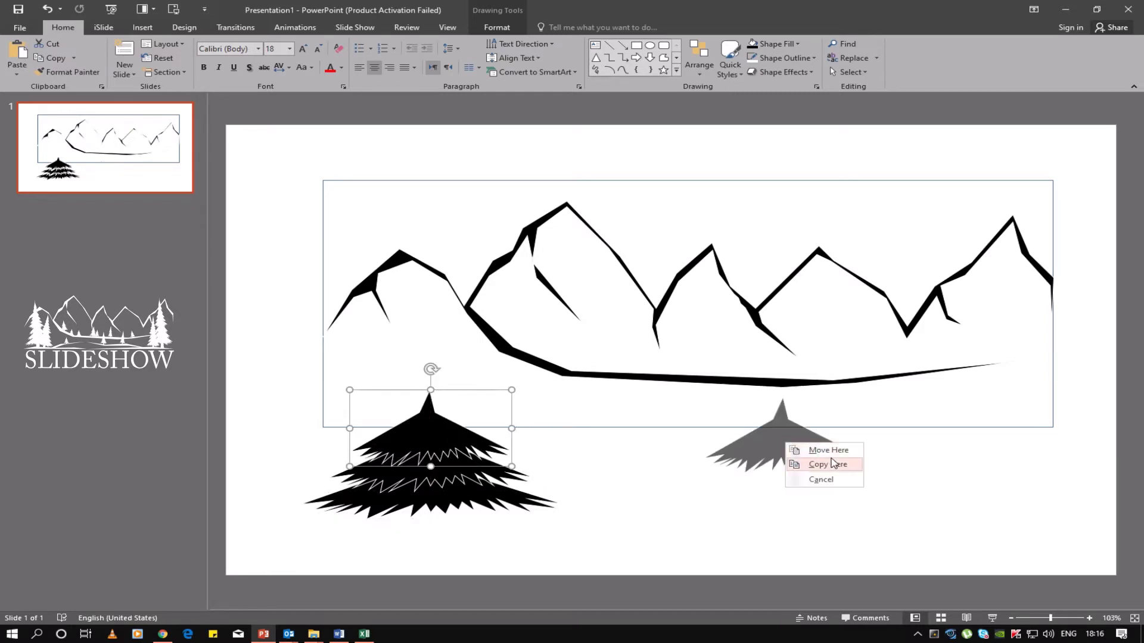
{"action": "left_click", "coordinate": [833, 464]}
{"action": "mouse_move", "coordinate": [865, 433]}
{"action": "left_mouse_down"}
{"action": "mouse_move", "coordinate": [442, 404]}
{"action": "mouse_move", "coordinate": [678, 419]}
{"action": "left_mouse_up"}
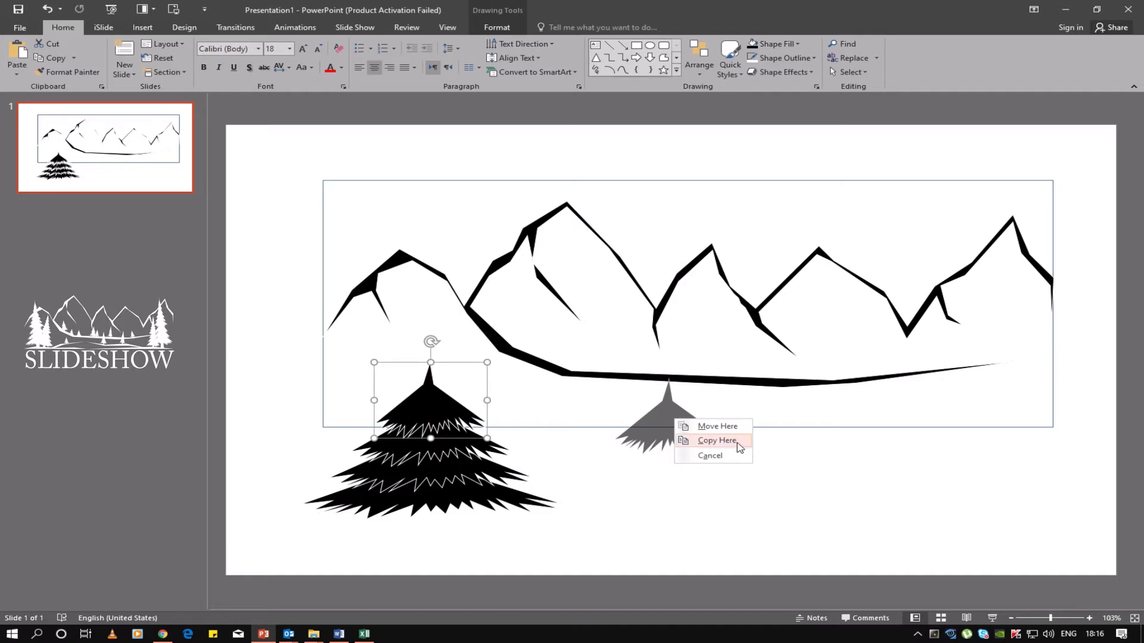
Place the smallest tier copies centered on the tree's top, then select all tiers
{"action": "left_click", "coordinate": [739, 447]}
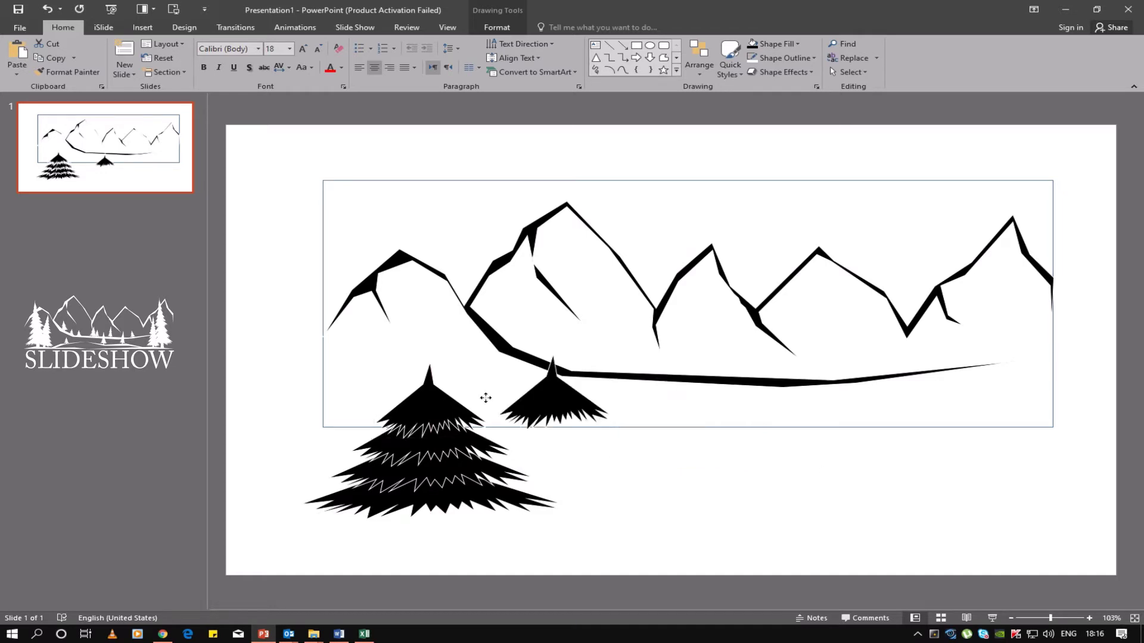
{"action": "left_click_drag", "start_coordinate": [668, 438], "coordinate": [425, 386]}
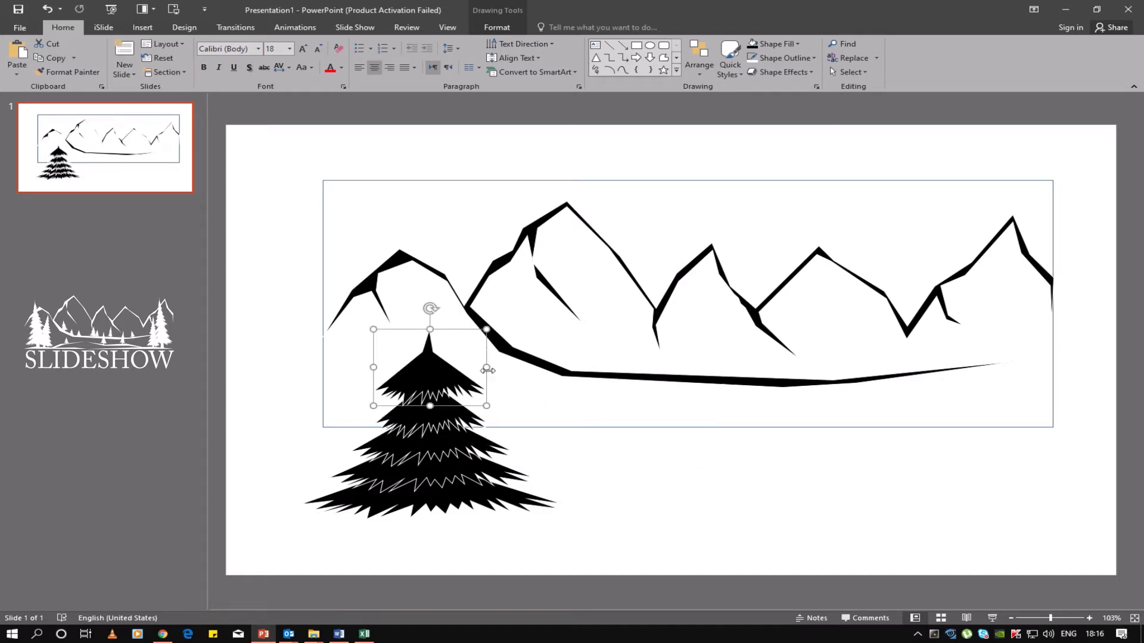
{"action": "left_click", "coordinate": [475, 364]}
{"action": "mouse_move", "coordinate": [459, 370]}
{"action": "left_mouse_down"}
{"action": "mouse_move", "coordinate": [421, 383]}
{"action": "mouse_move", "coordinate": [854, 452]}
{"action": "left_mouse_up"}
{"action": "left_click", "coordinate": [886, 474]}
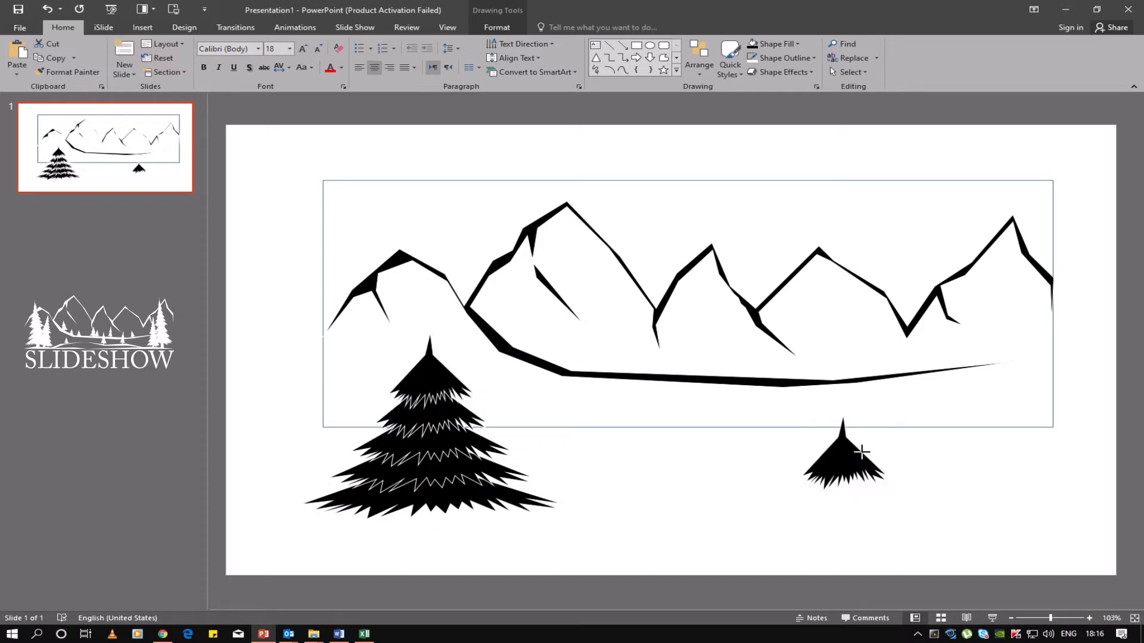
{"action": "left_click_drag", "start_coordinate": [765, 453], "coordinate": [428, 352]}
{"action": "left_click", "coordinate": [662, 540]}
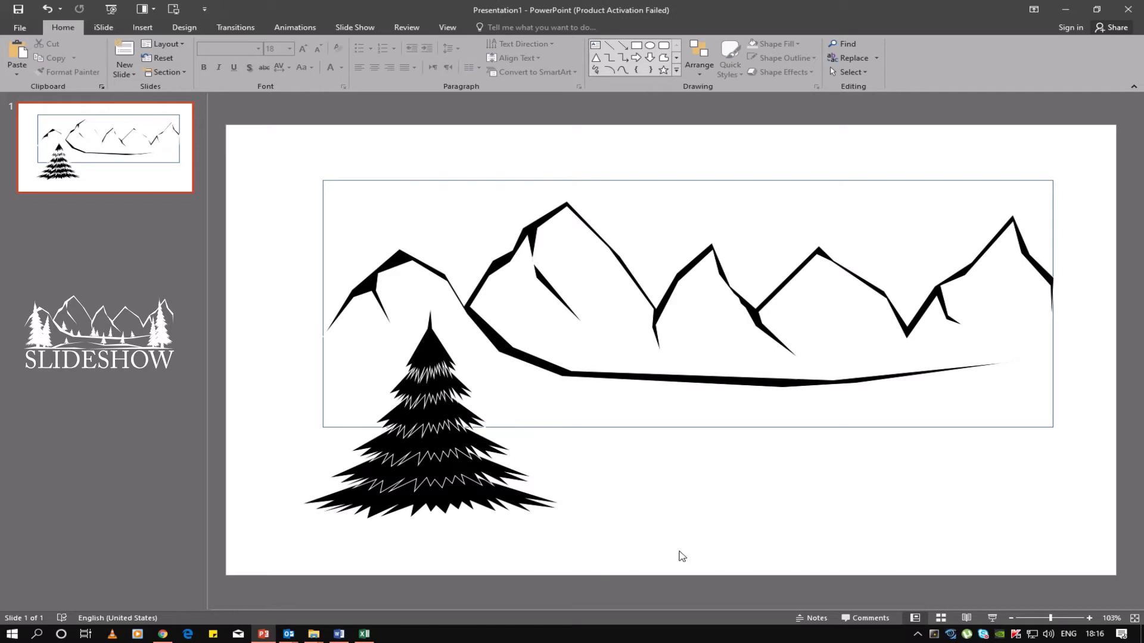
{"action": "left_click_drag", "start_coordinate": [681, 551], "coordinate": [230, 285]}
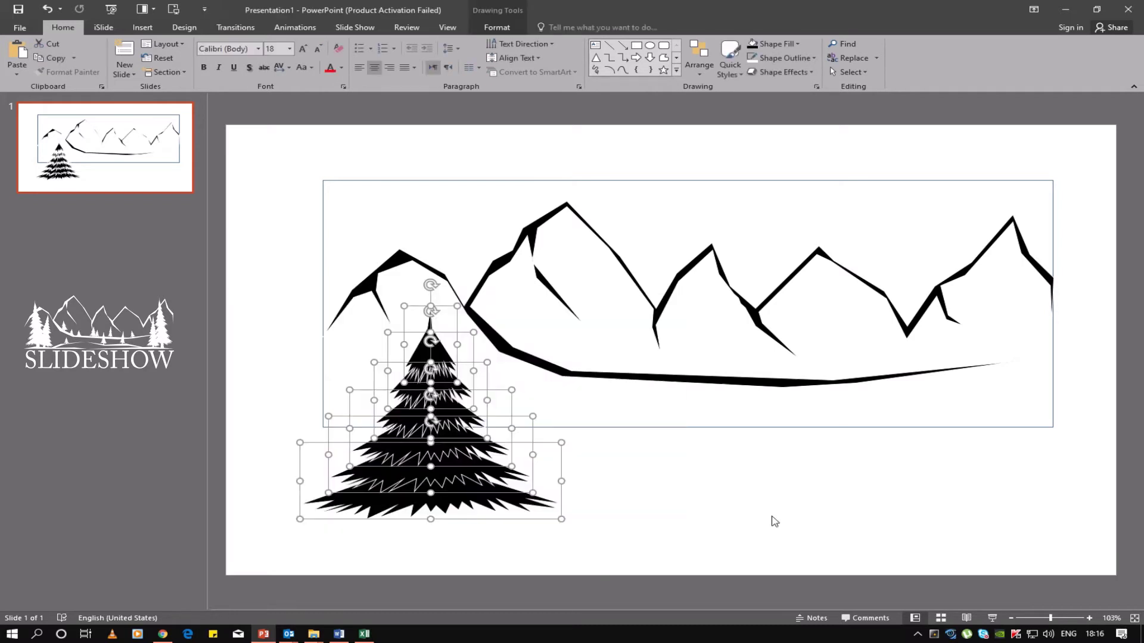
Remove the tiers' outlines and Union-merge them into one tree shape
{"action": "left_click", "coordinate": [782, 62]}
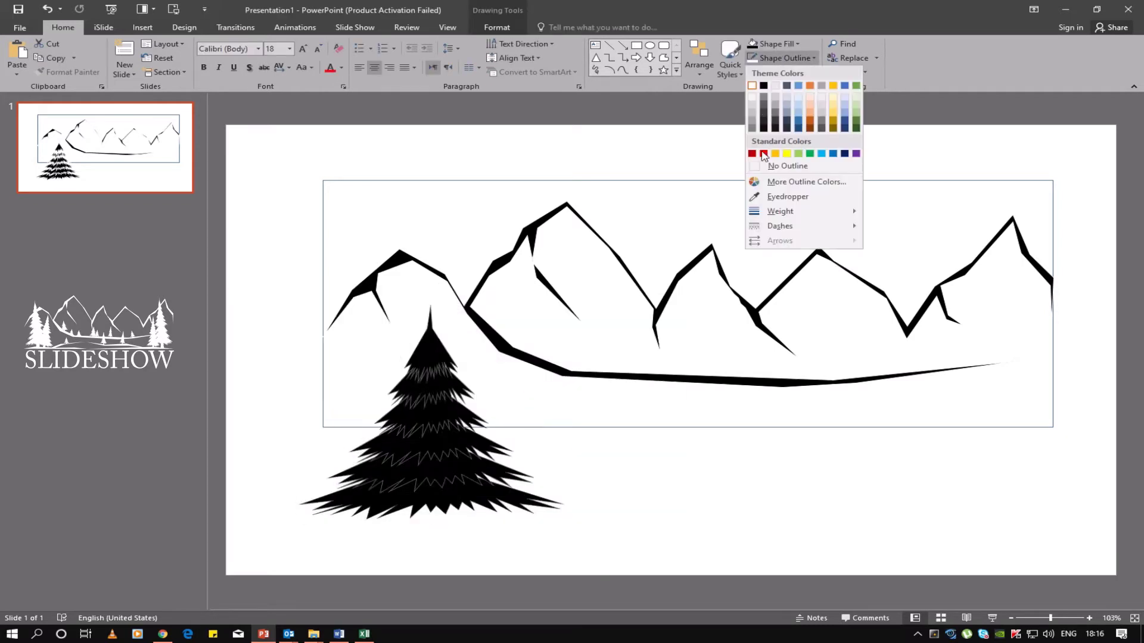
{"action": "left_click", "coordinate": [780, 168]}
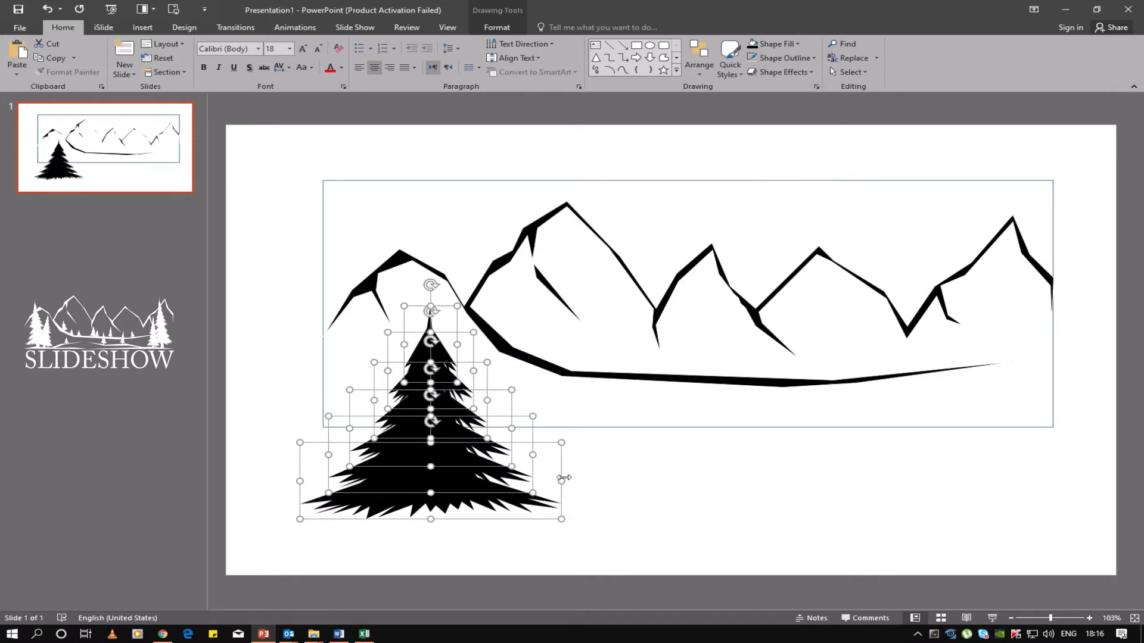
{"action": "left_click", "coordinate": [497, 27]}
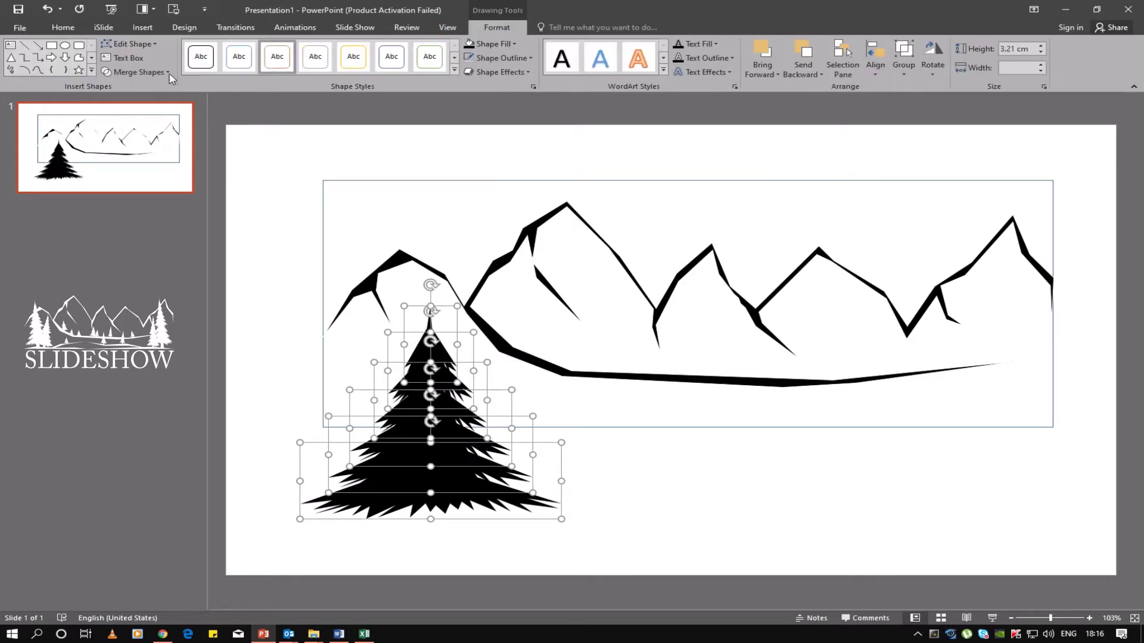
{"action": "left_click", "coordinate": [142, 76]}
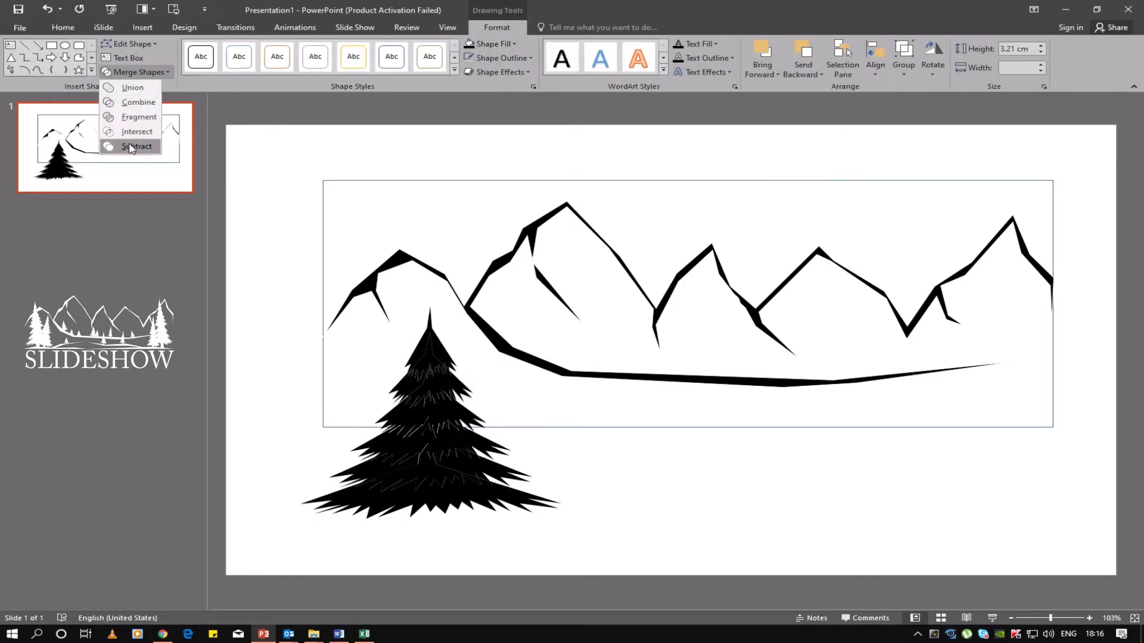
{"action": "left_click", "coordinate": [133, 88]}
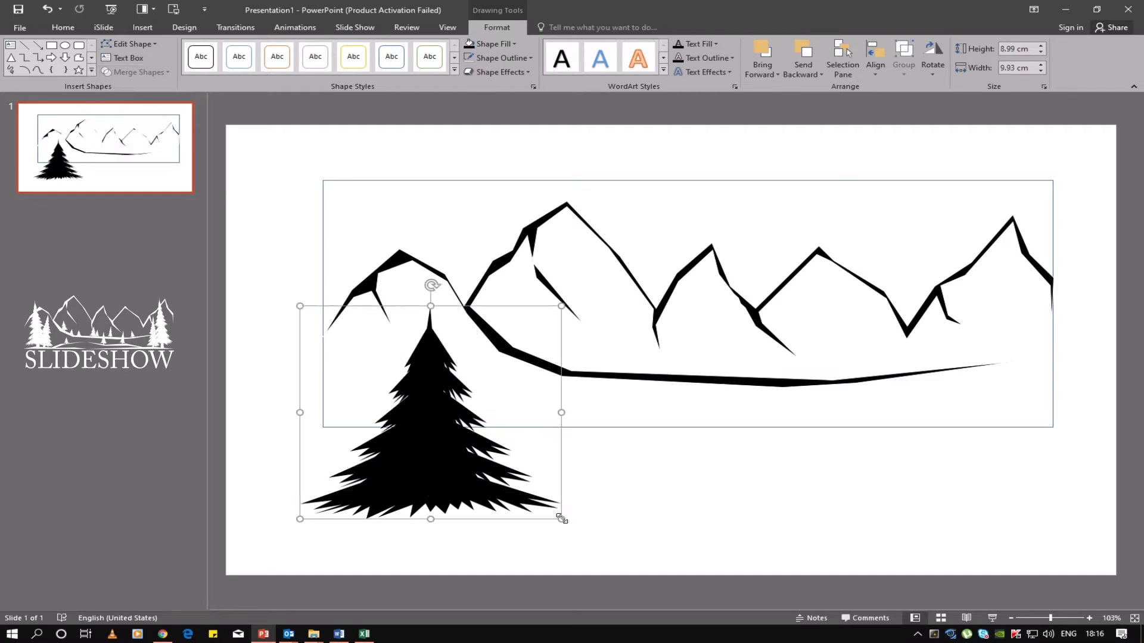
Resize the merged pine to about 7.52 cm by 4.72 cm at the mountains' lower left
{"action": "left_click_drag", "start_coordinate": [561, 518], "coordinate": [379, 425]}
{"action": "mouse_move", "coordinate": [334, 388]}
{"action": "left_mouse_down"}
{"action": "mouse_move", "coordinate": [616, 490]}
{"action": "mouse_move", "coordinate": [338, 448]}
{"action": "left_mouse_up"}
{"action": "left_click", "coordinate": [652, 515]}
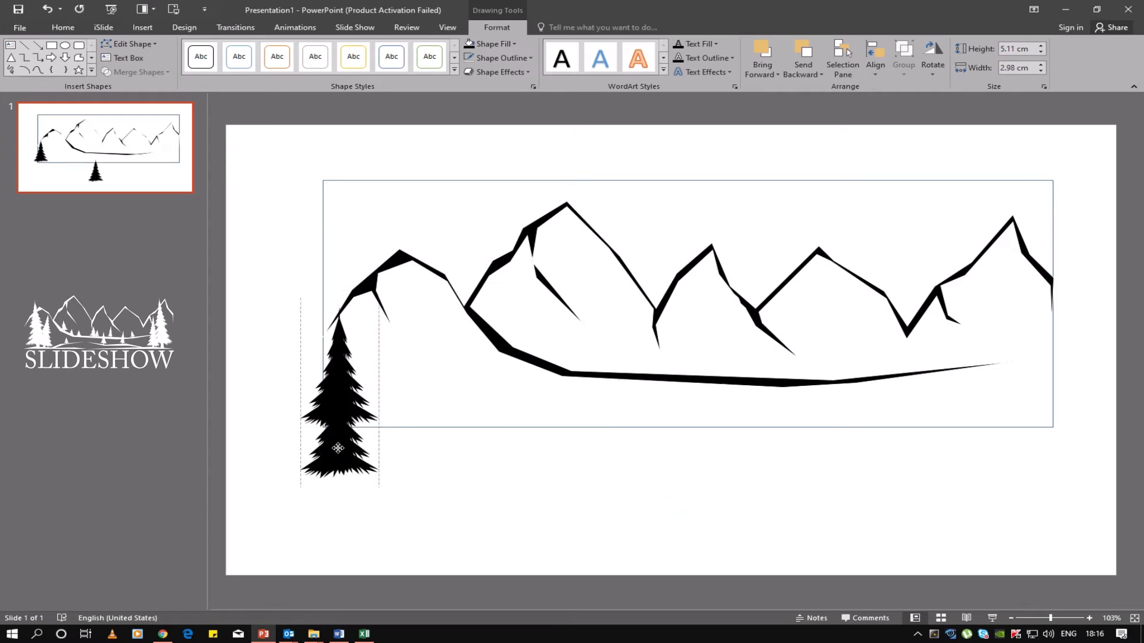
{"action": "mouse_move", "coordinate": [338, 448]}
{"action": "left_mouse_down"}
{"action": "mouse_move", "coordinate": [338, 432]}
{"action": "mouse_move", "coordinate": [411, 510]}
{"action": "mouse_move", "coordinate": [364, 471]}
{"action": "left_mouse_up"}
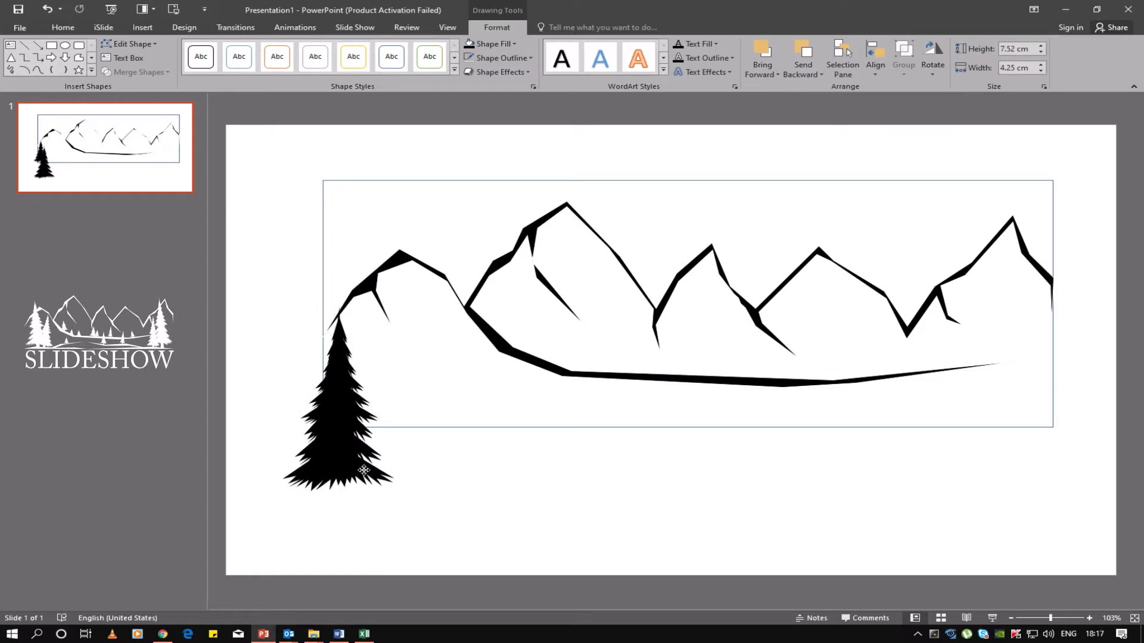
{"action": "mouse_move", "coordinate": [282, 403]}
{"action": "left_mouse_down"}
{"action": "mouse_move", "coordinate": [516, 434]}
{"action": "mouse_move", "coordinate": [351, 475]}
{"action": "mouse_move", "coordinate": [350, 459]}
{"action": "left_mouse_up"}
{"action": "left_click", "coordinate": [493, 501]}
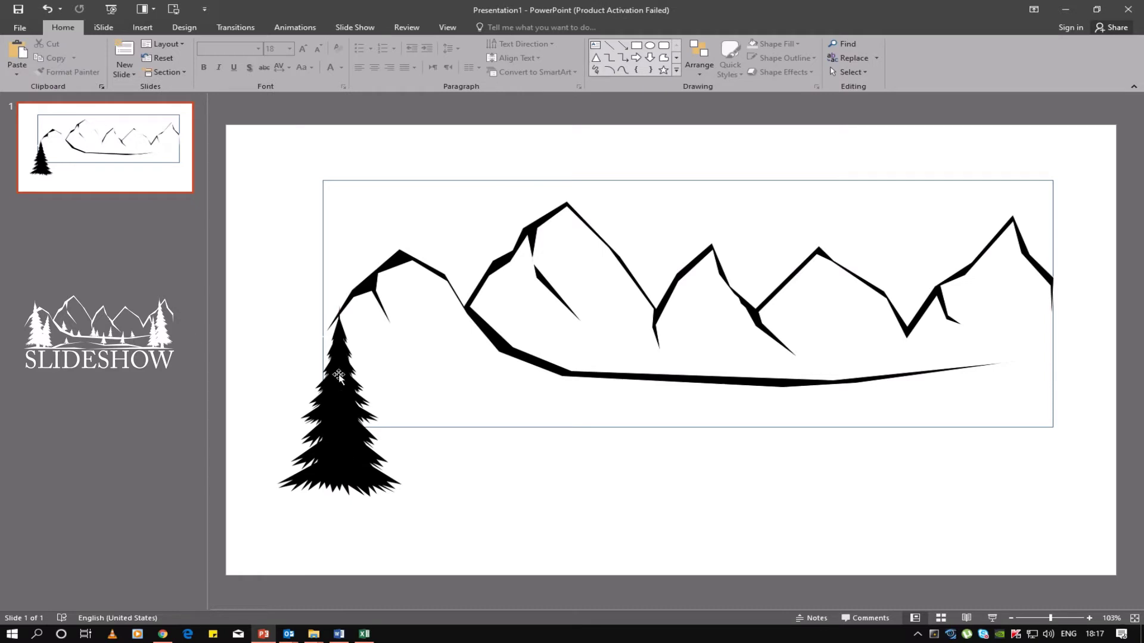
{"action": "left_click_drag", "start_coordinate": [342, 438], "coordinate": [340, 442]}
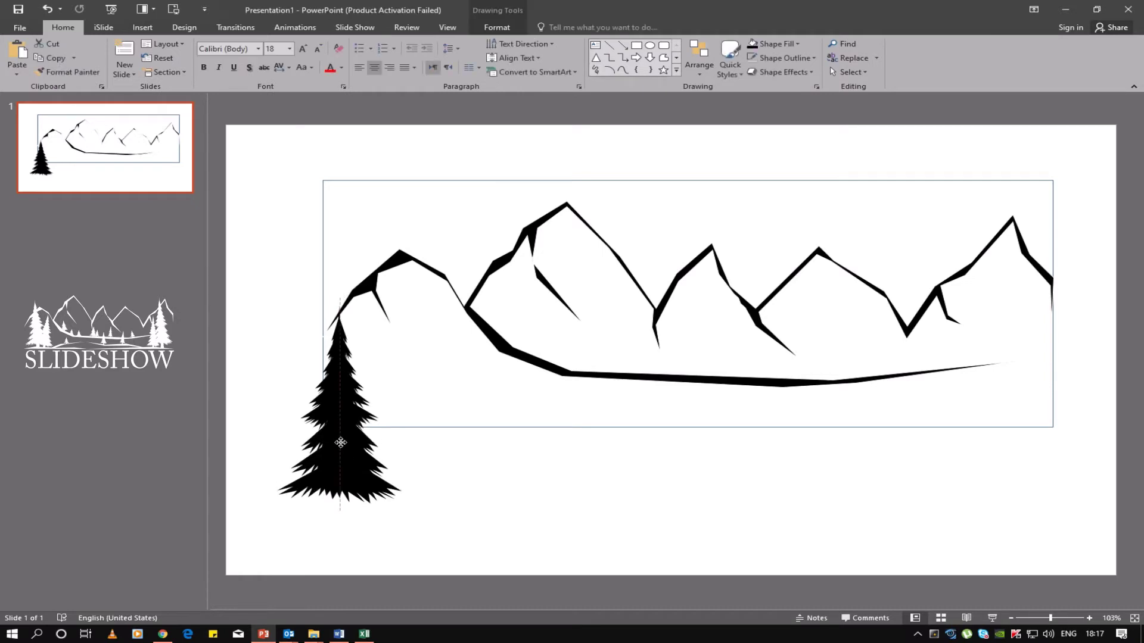
{"action": "left_click", "coordinate": [232, 397]}
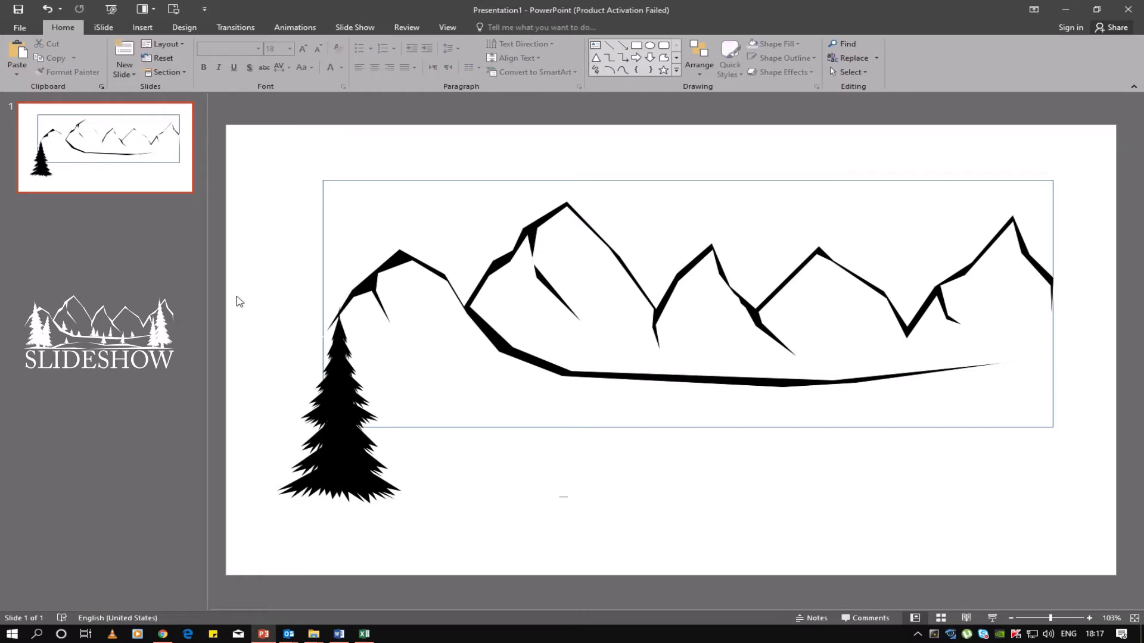
Draw a freeform trapezoid trunk and fill it black
{"action": "left_click", "coordinate": [665, 58]}
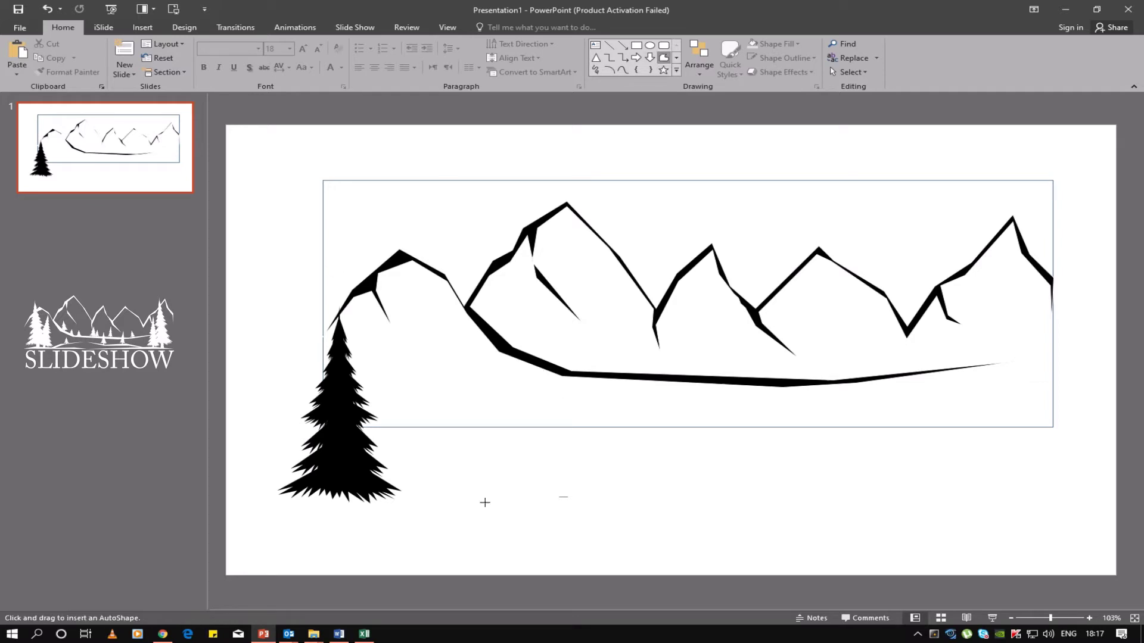
{"action": "left_click_drag", "start_coordinate": [515, 464], "coordinate": [512, 469]}
{"action": "left_click_drag", "start_coordinate": [500, 464], "coordinate": [461, 539]}
{"action": "left_click_drag", "start_coordinate": [475, 506], "coordinate": [485, 466]}
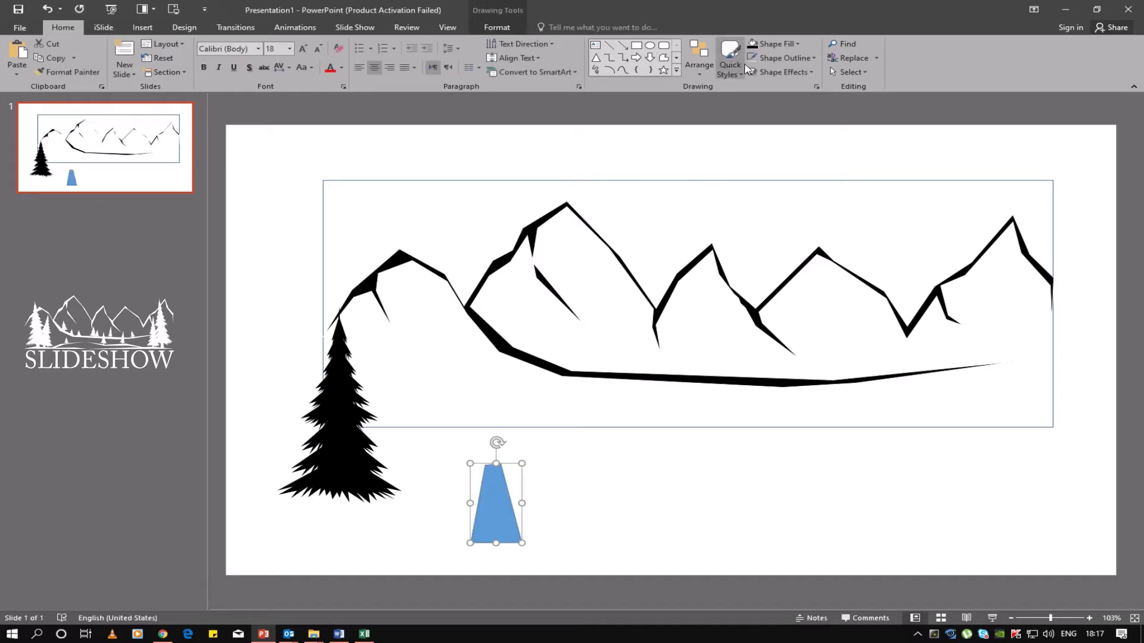
{"action": "left_click", "coordinate": [751, 43]}
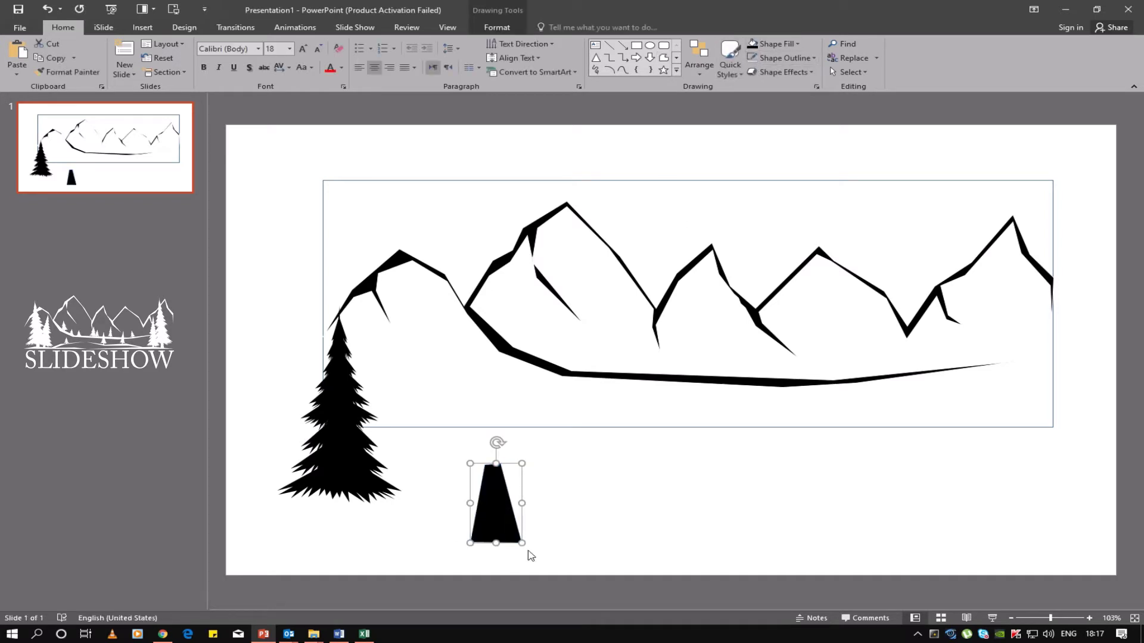
Shrink the trunk, place it under the pine's base, and select tree and trunk together
{"action": "left_click_drag", "start_coordinate": [523, 545], "coordinate": [485, 504]}
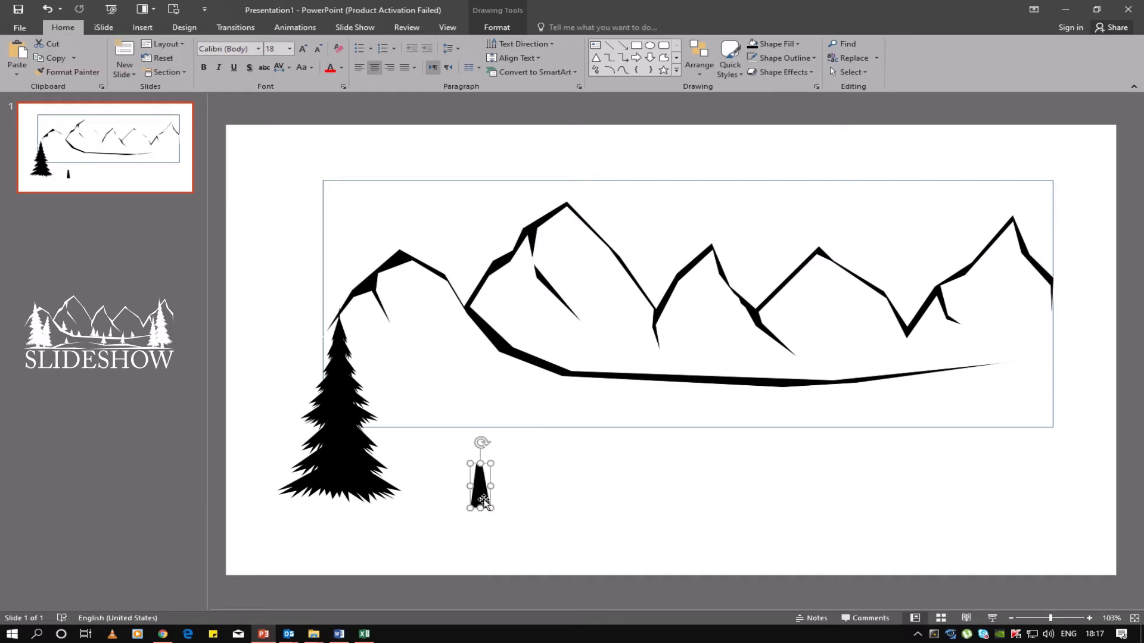
{"action": "left_click_drag", "start_coordinate": [479, 494], "coordinate": [348, 502]}
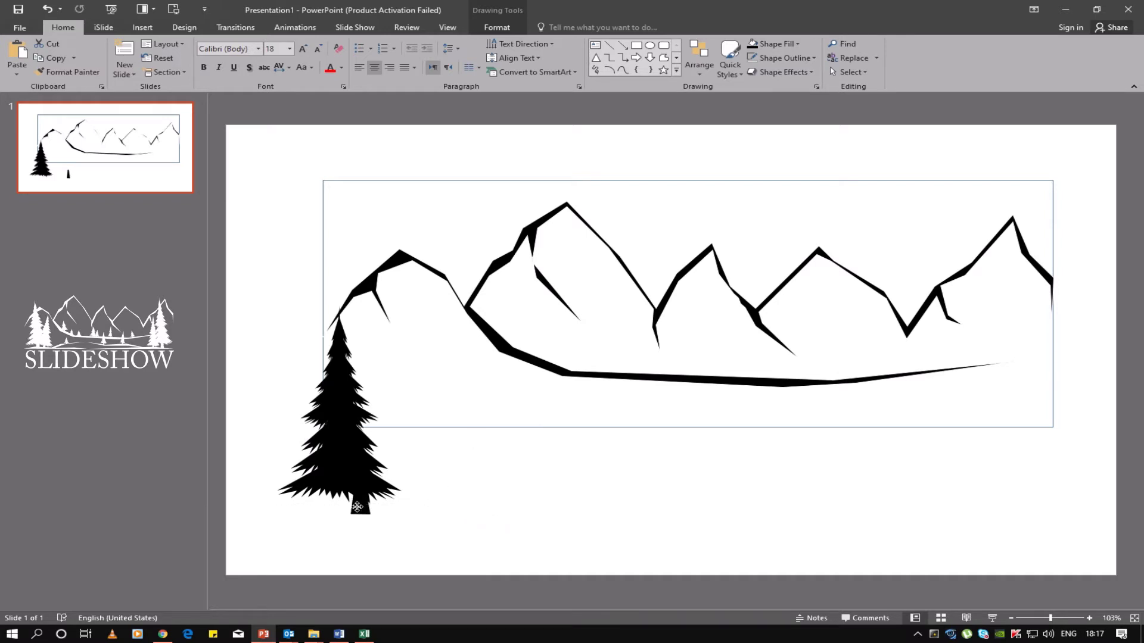
{"action": "left_click", "coordinate": [384, 523]}
{"action": "left_click_drag", "start_coordinate": [258, 274], "coordinate": [481, 571]}
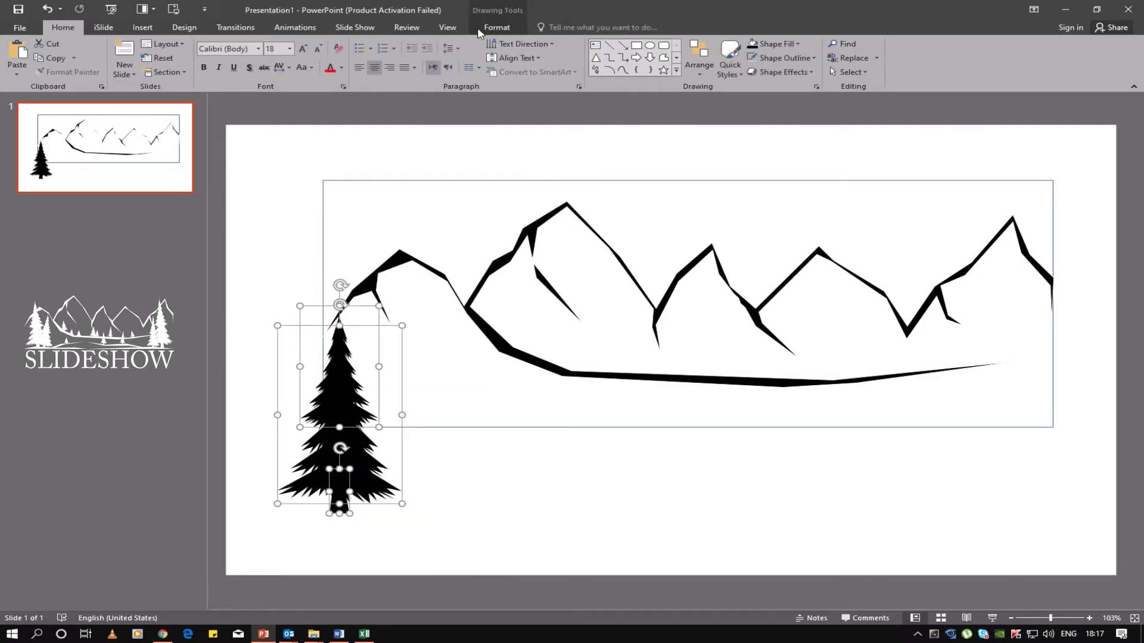
Union the trunk with the pine, then move it to the mountains' left edge and tilt it
{"action": "left_click", "coordinate": [497, 27]}
{"action": "left_click", "coordinate": [138, 72]}
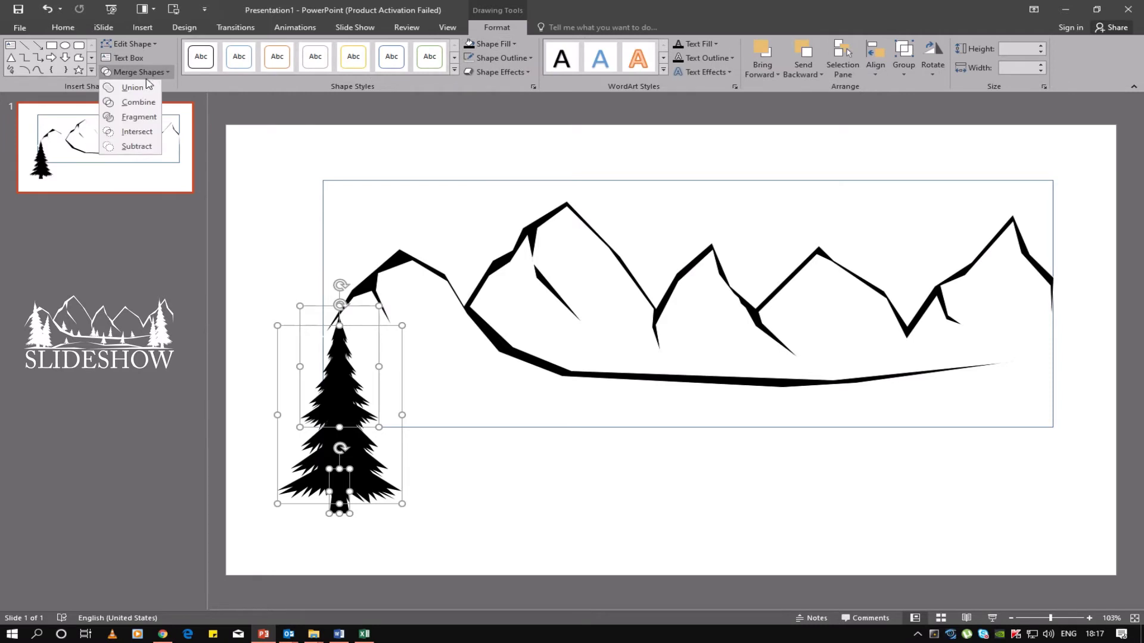
{"action": "left_click", "coordinate": [134, 87]}
{"action": "left_click_drag", "start_coordinate": [335, 486], "coordinate": [378, 400]}
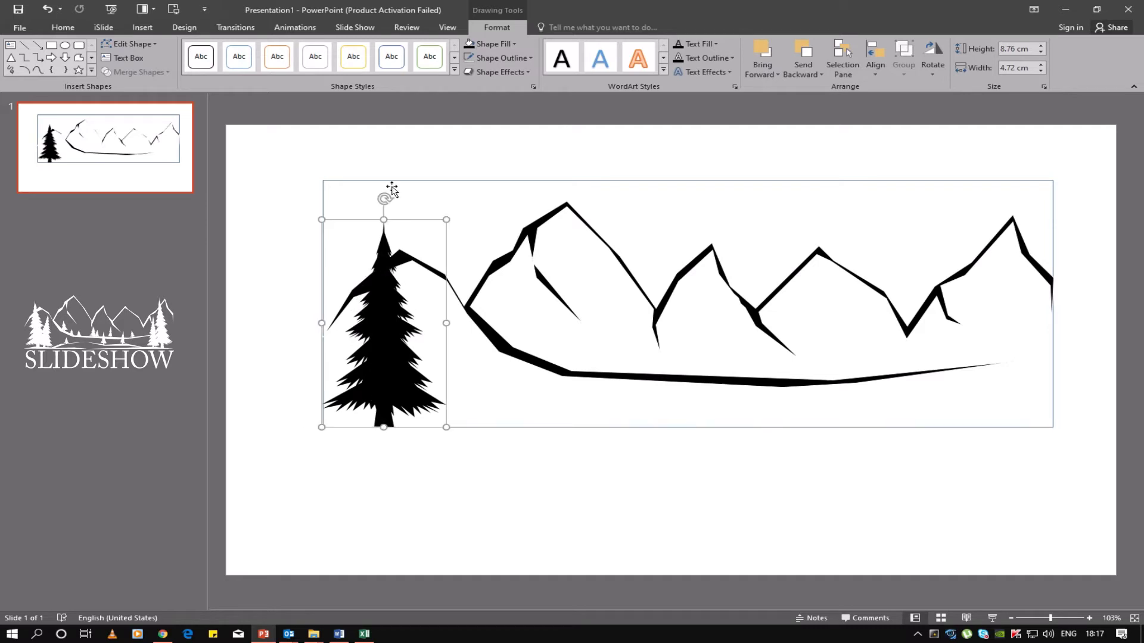
{"action": "left_click_drag", "start_coordinate": [378, 192], "coordinate": [375, 199]}
Place a smaller tilted pine copy, about 6.36 cm tall, beside the first
{"action": "left_click_drag", "start_coordinate": [380, 379], "coordinate": [495, 469]}
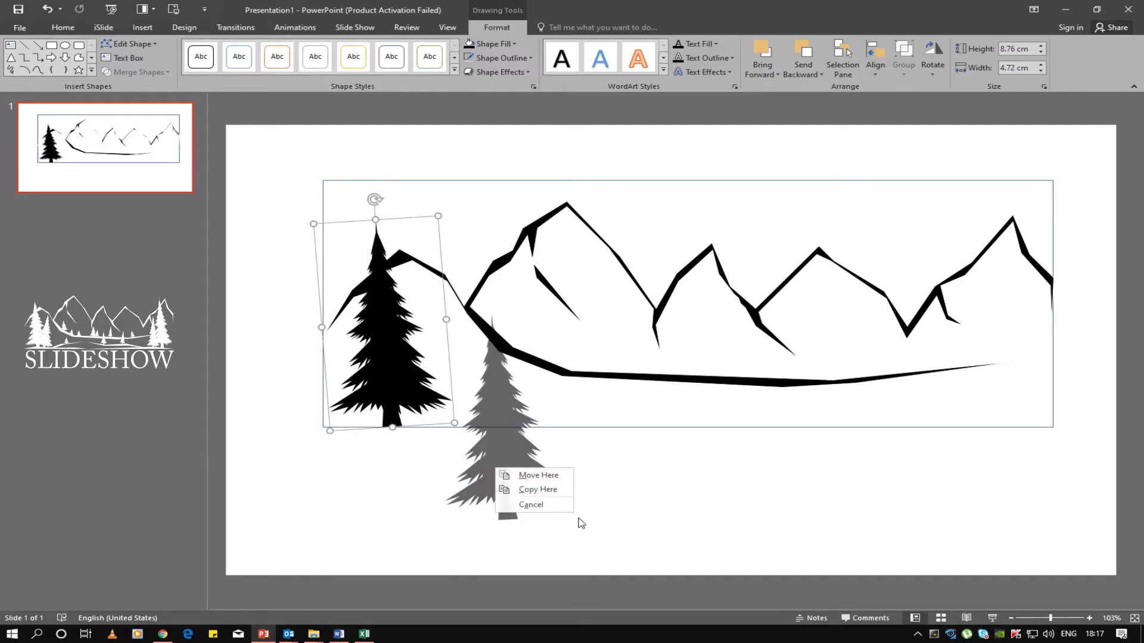
{"action": "left_click", "coordinate": [538, 489]}
{"action": "left_click_drag", "start_coordinate": [489, 293], "coordinate": [517, 296]}
{"action": "left_click_drag", "start_coordinate": [575, 321], "coordinate": [534, 400]}
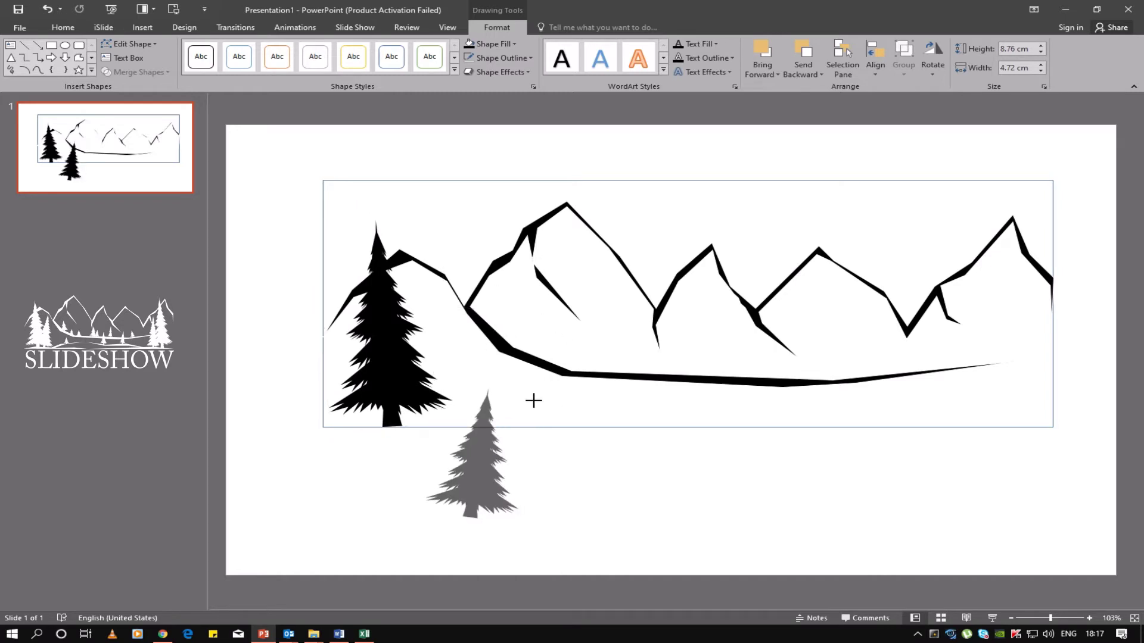
{"action": "left_click_drag", "start_coordinate": [526, 460], "coordinate": [506, 454]}
{"action": "left_click_drag", "start_coordinate": [517, 400], "coordinate": [539, 352]}
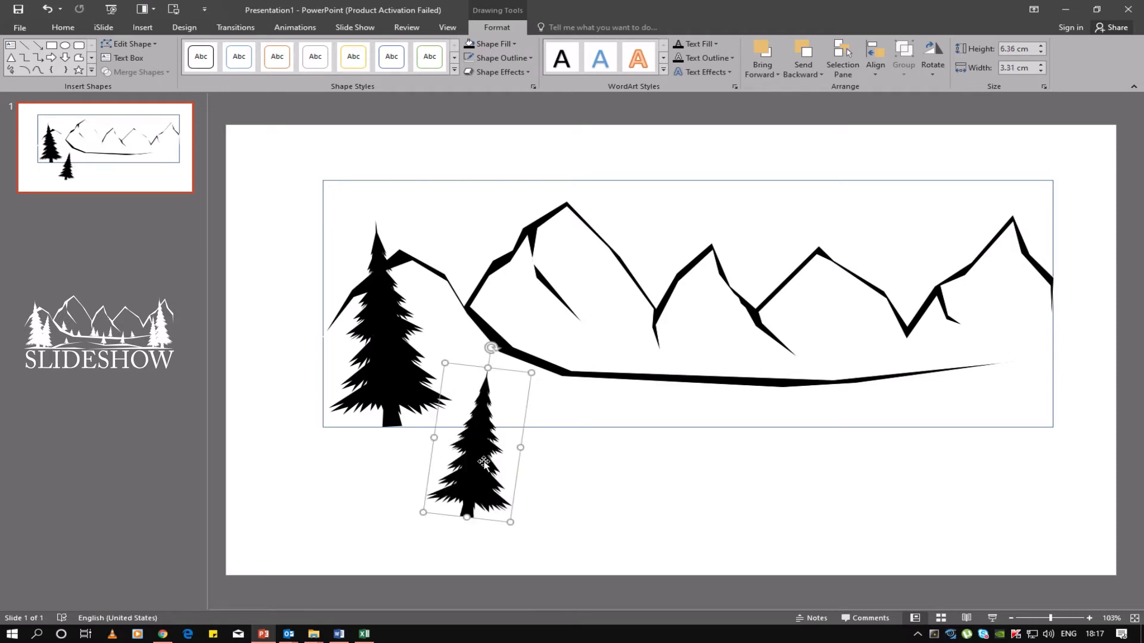
{"action": "mouse_move", "coordinate": [473, 457]}
{"action": "left_mouse_down"}
{"action": "mouse_move", "coordinate": [427, 369]}
{"action": "mouse_move", "coordinate": [441, 362]}
{"action": "left_mouse_up"}
Draw a freeform wedge along the picture's bottom beneath the left pines and fill it black
{"action": "left_click", "coordinate": [495, 503]}
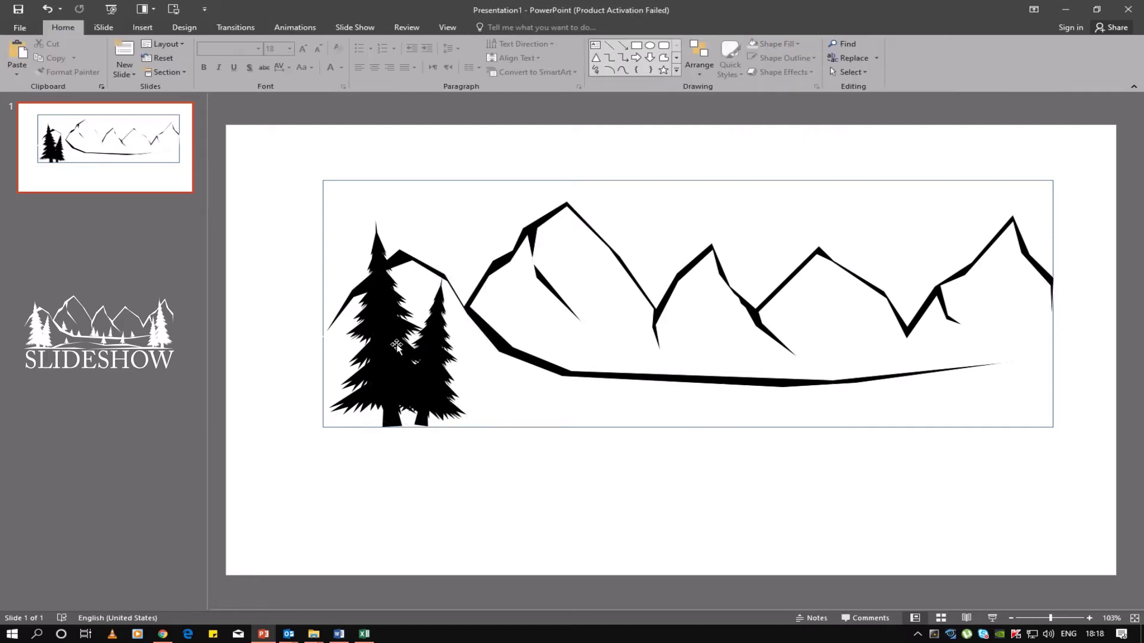
{"action": "left_click", "coordinate": [663, 57]}
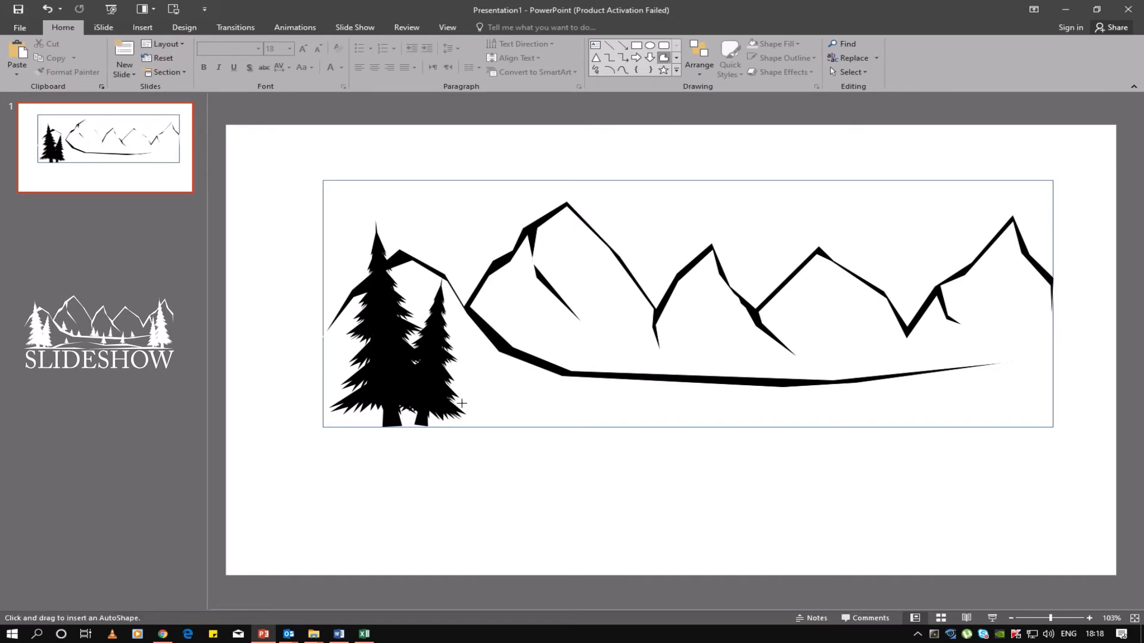
{"action": "left_click", "coordinate": [329, 427]}
{"action": "left_click", "coordinate": [631, 427]}
{"action": "left_click", "coordinate": [570, 421]}
{"action": "left_click", "coordinate": [475, 423]}
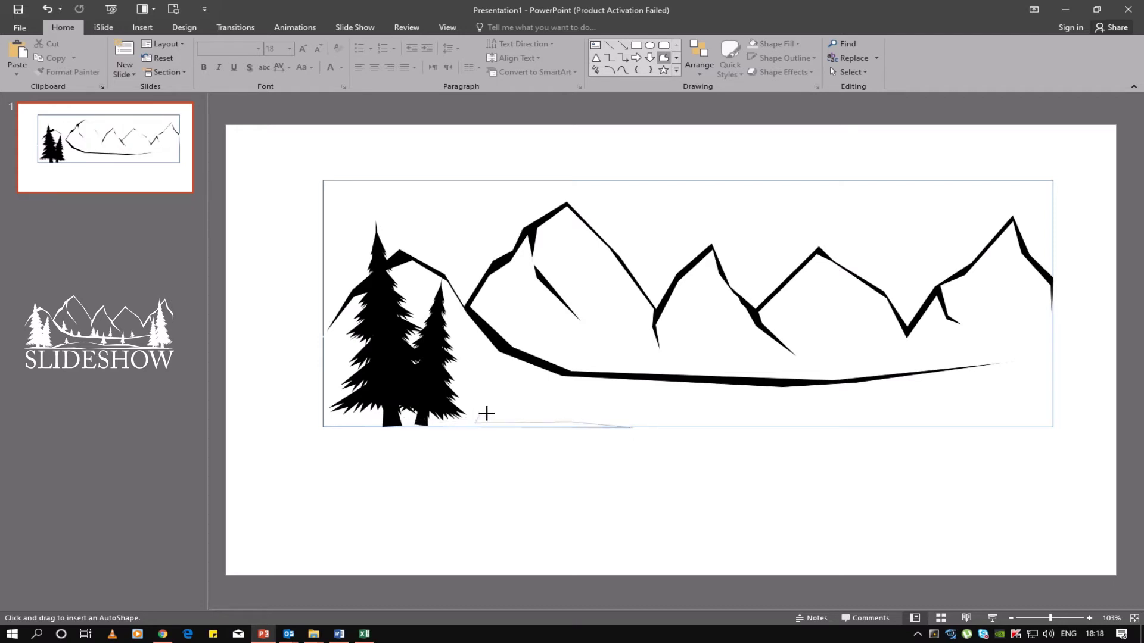
{"action": "left_click", "coordinate": [523, 409]}
{"action": "left_click", "coordinate": [620, 398]}
{"action": "left_click", "coordinate": [324, 426]}
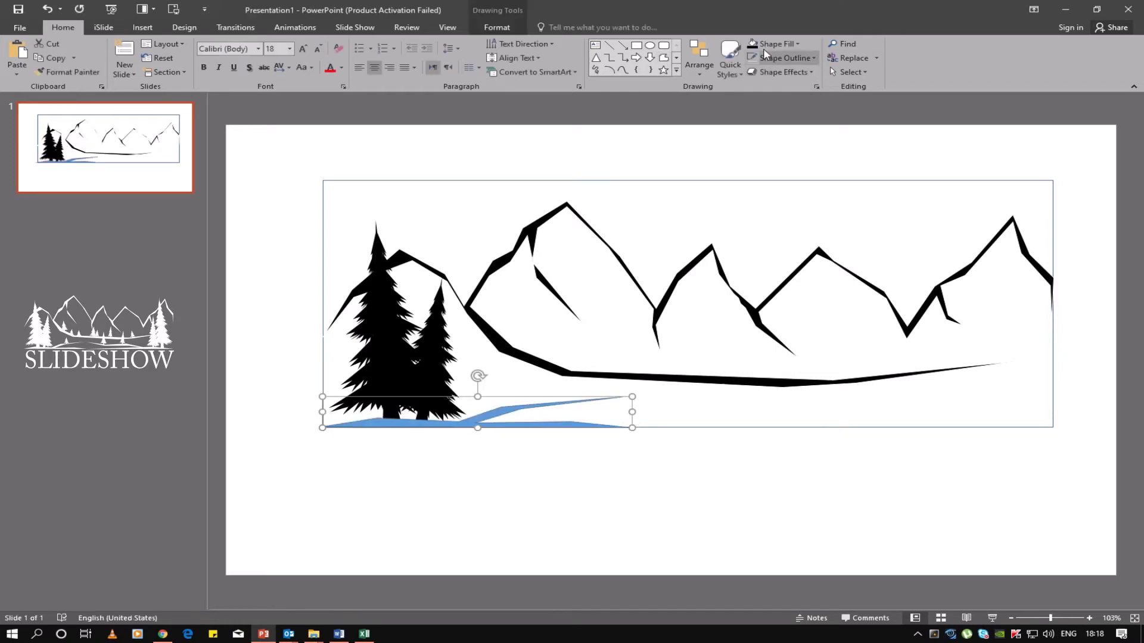
{"action": "left_click", "coordinate": [751, 43]}
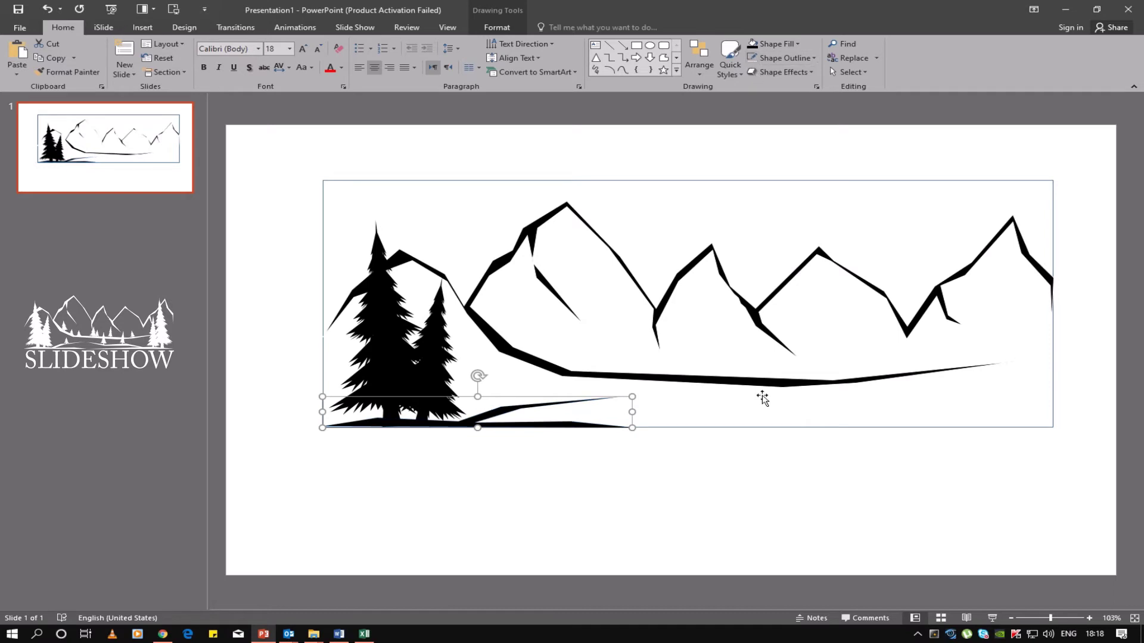
{"action": "left_click", "coordinate": [652, 481]}
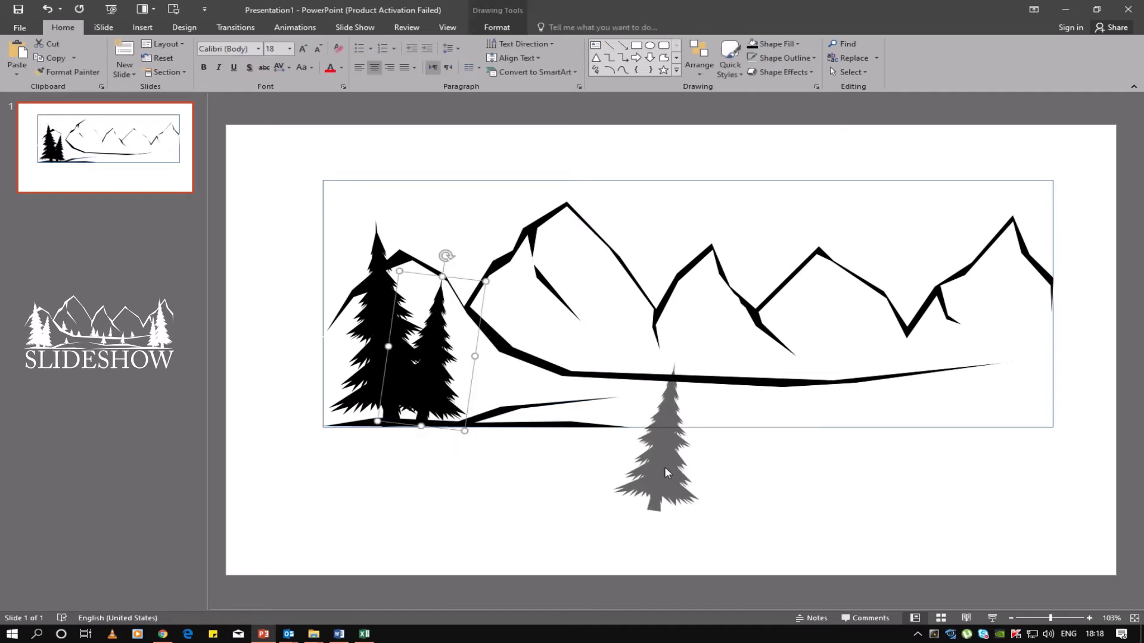
Make a small upright pine copy and place it near the mountains' base
{"action": "left_click_drag", "start_coordinate": [432, 388], "coordinate": [663, 466]}
{"action": "left_click", "coordinate": [703, 489]}
{"action": "mouse_move", "coordinate": [720, 368]}
{"action": "left_mouse_down"}
{"action": "mouse_move", "coordinate": [664, 448]}
{"action": "mouse_move", "coordinate": [573, 343]}
{"action": "mouse_move", "coordinate": [583, 327]}
{"action": "mouse_move", "coordinate": [561, 348]}
{"action": "mouse_move", "coordinate": [517, 330]}
{"action": "left_mouse_up"}
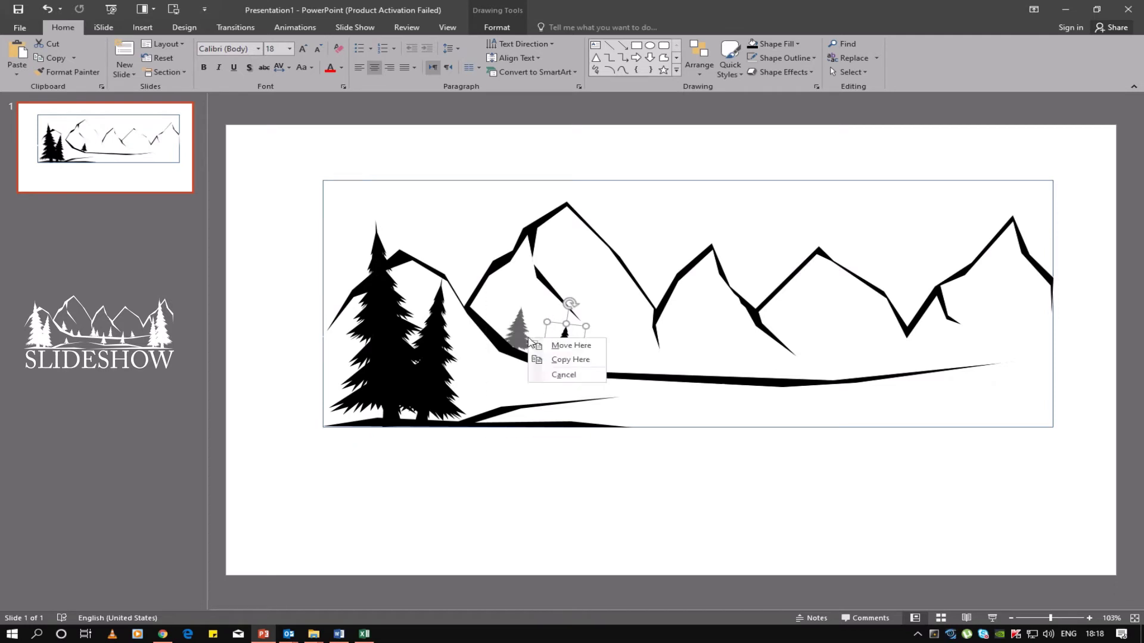
{"action": "left_click", "coordinate": [566, 360]}
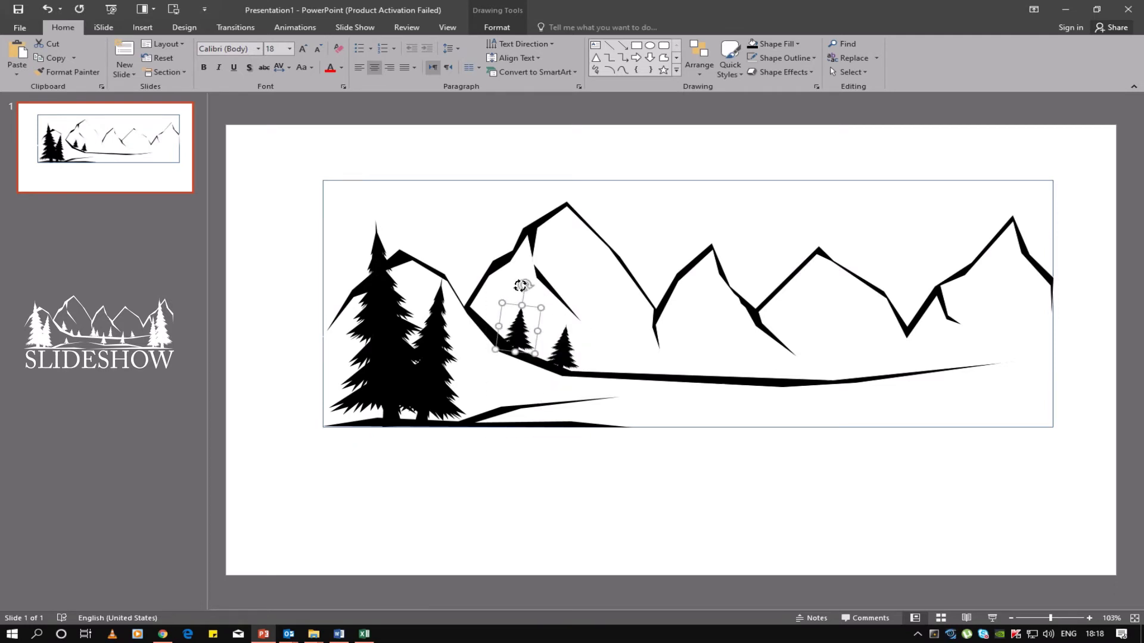
{"action": "left_click_drag", "start_coordinate": [520, 285], "coordinate": [516, 285]}
Copy the small pine further along the valley floor, straightening each copy upright
{"action": "left_click_drag", "start_coordinate": [531, 338], "coordinate": [662, 359]}
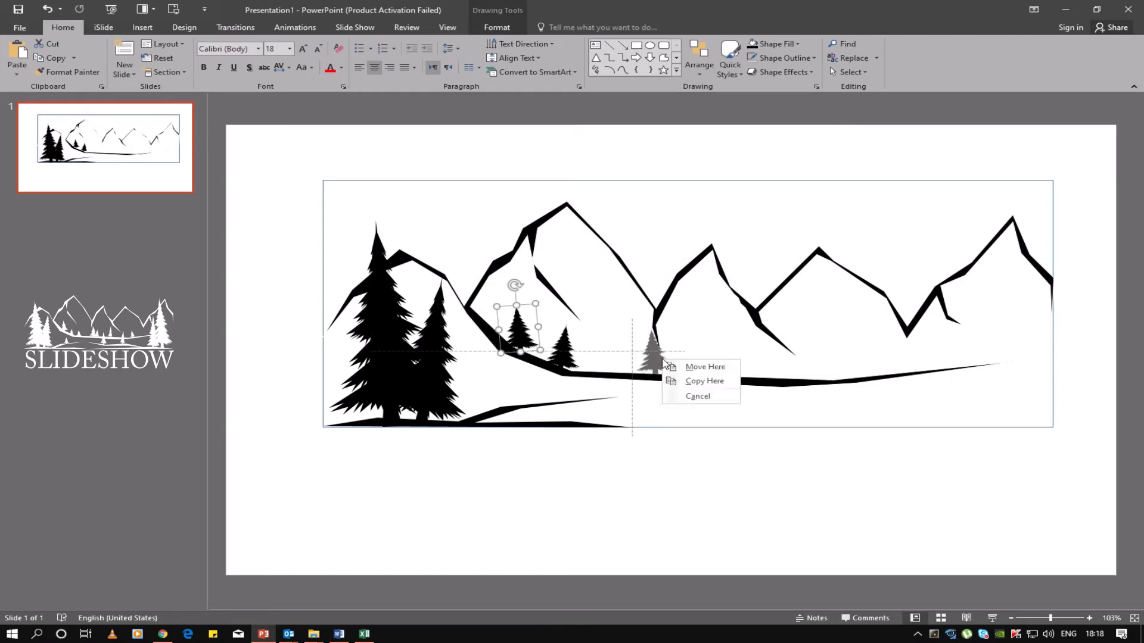
{"action": "left_click", "coordinate": [693, 380]}
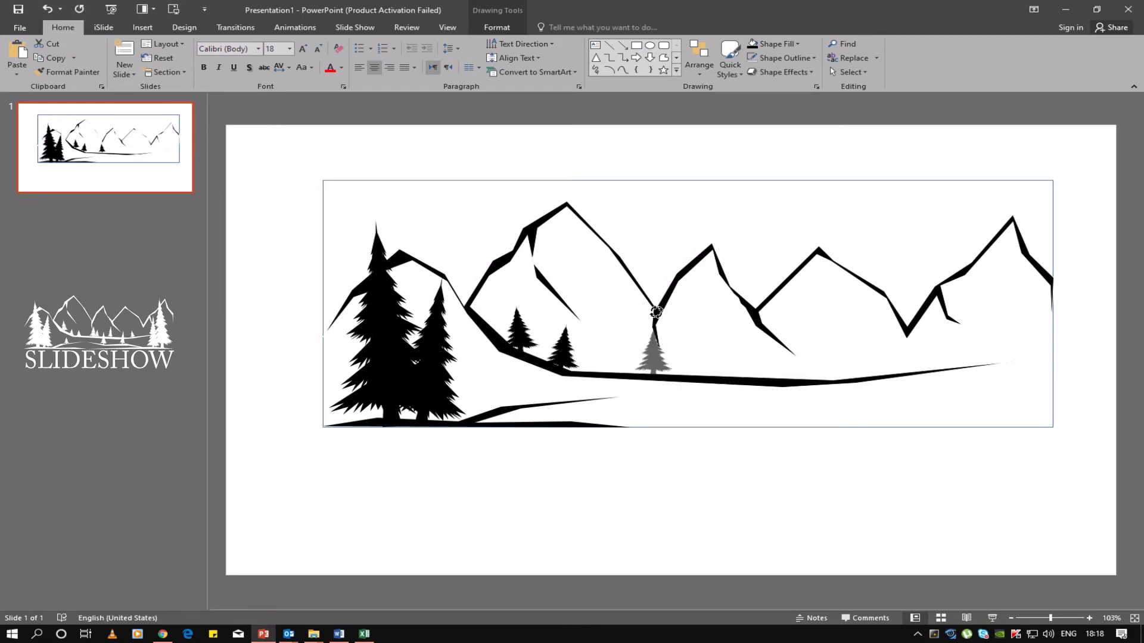
{"action": "left_click_drag", "start_coordinate": [648, 309], "coordinate": [658, 307]}
{"action": "mouse_move", "coordinate": [654, 358]}
{"action": "left_mouse_down"}
{"action": "mouse_move", "coordinate": [685, 365]}
{"action": "mouse_move", "coordinate": [706, 348]}
{"action": "mouse_move", "coordinate": [695, 345]}
{"action": "mouse_move", "coordinate": [856, 367]}
{"action": "left_mouse_up"}
{"action": "left_click", "coordinate": [709, 386]}
{"action": "left_click", "coordinate": [626, 493]}
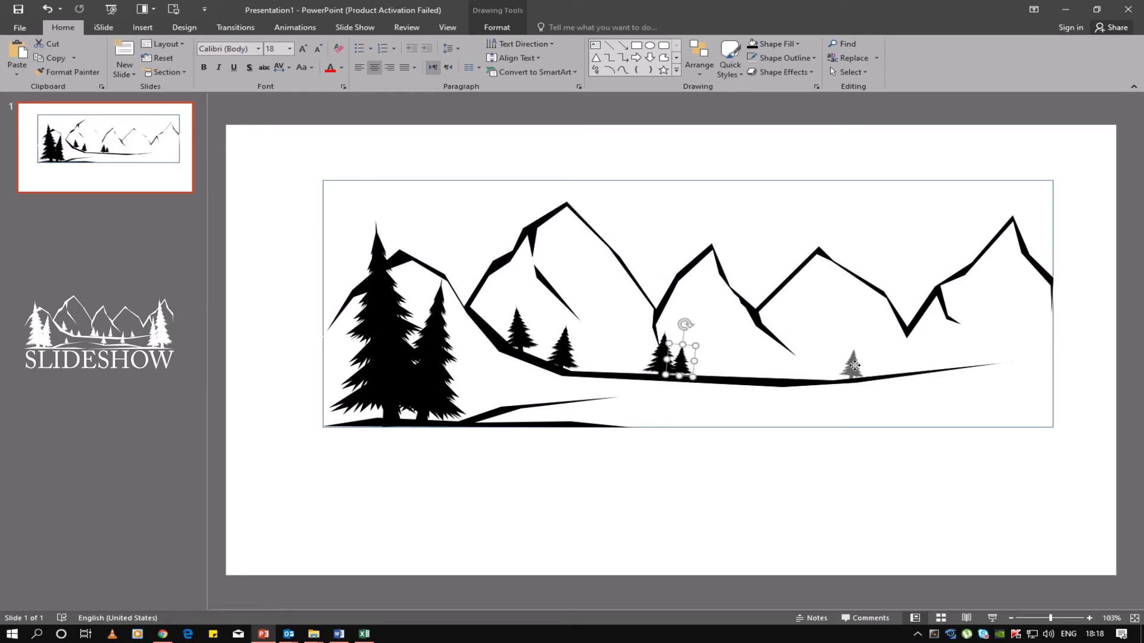
{"action": "left_click", "coordinate": [875, 389]}
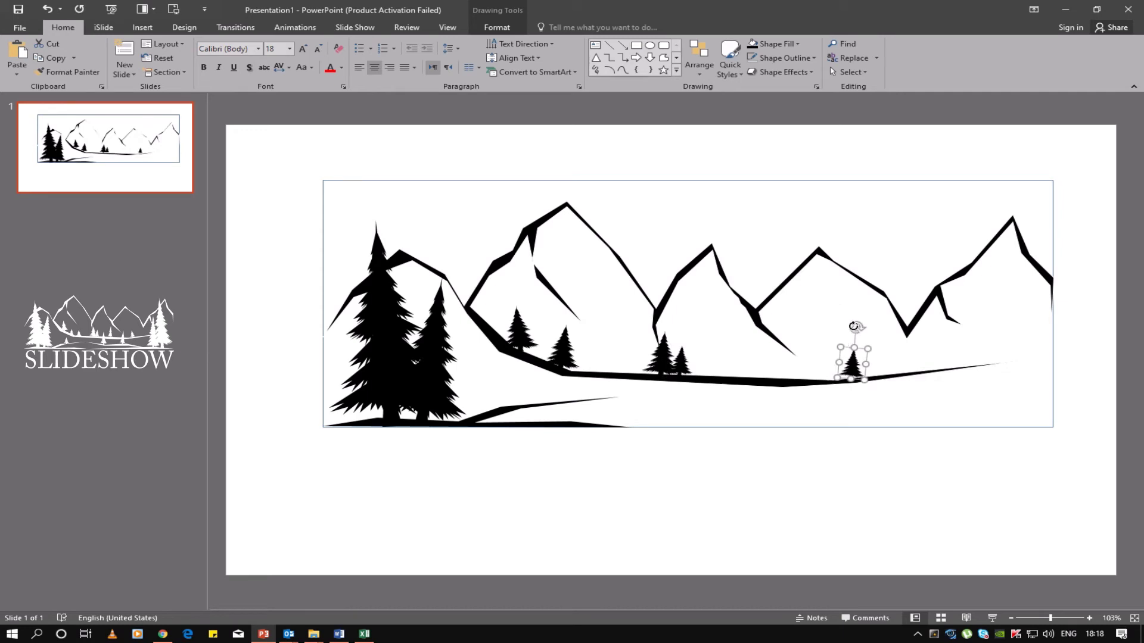
{"action": "left_click_drag", "start_coordinate": [853, 326], "coordinate": [842, 327]}
Shrink the small tree near the left slope and add another small pine beside it
{"action": "left_click", "coordinate": [767, 439]}
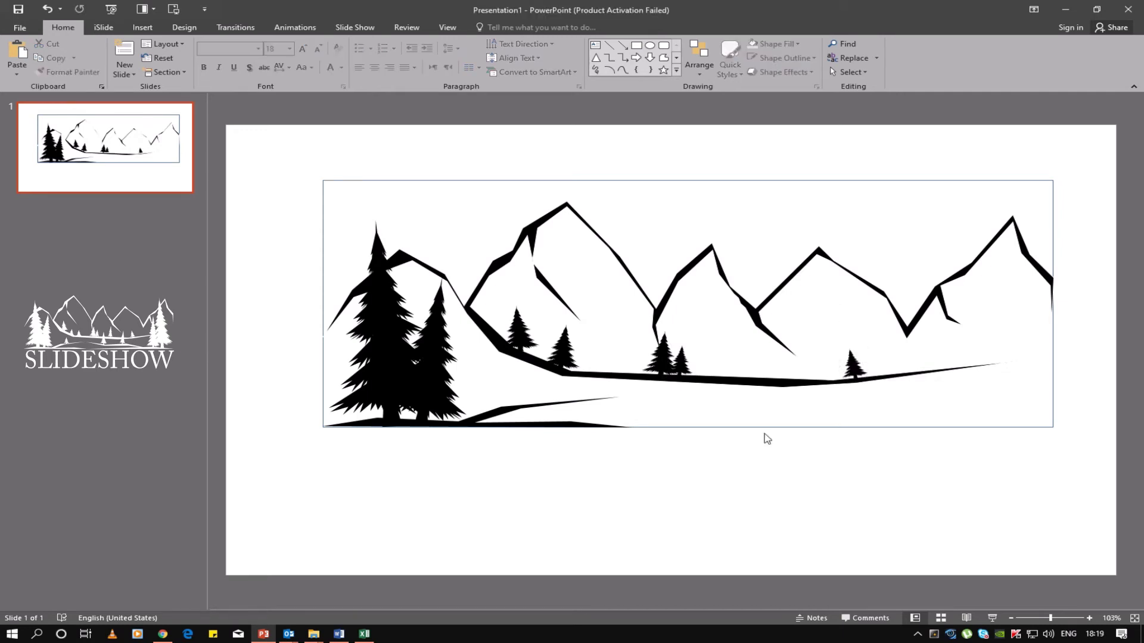
{"action": "left_click", "coordinate": [569, 351]}
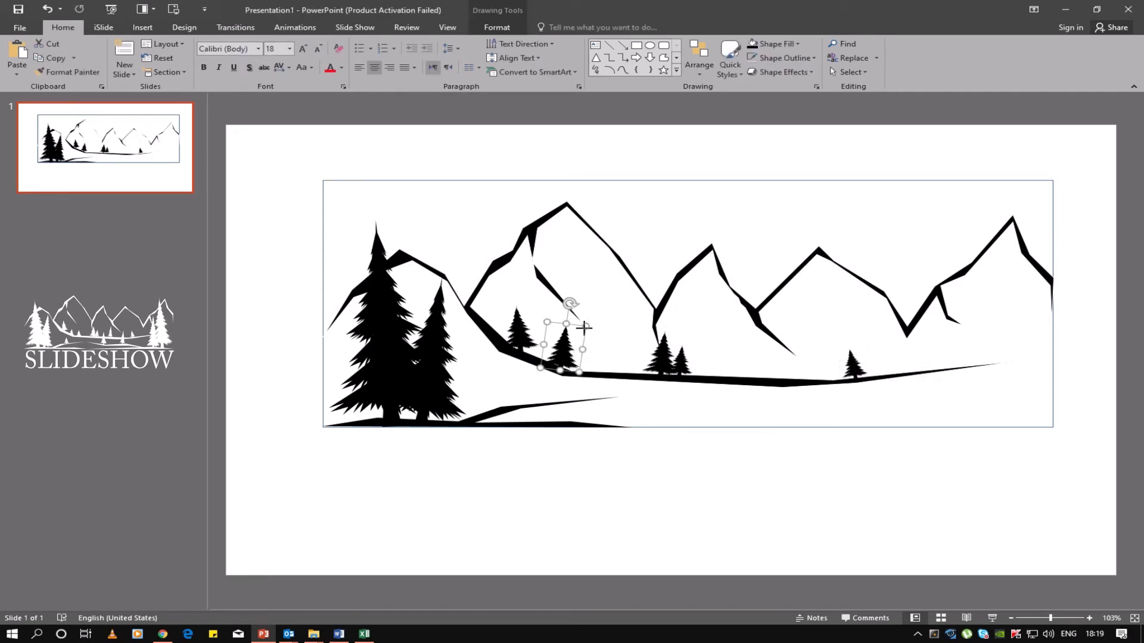
{"action": "mouse_move", "coordinate": [584, 326]}
{"action": "left_mouse_down"}
{"action": "mouse_move", "coordinate": [570, 342]}
{"action": "mouse_move", "coordinate": [596, 367]}
{"action": "left_mouse_up"}
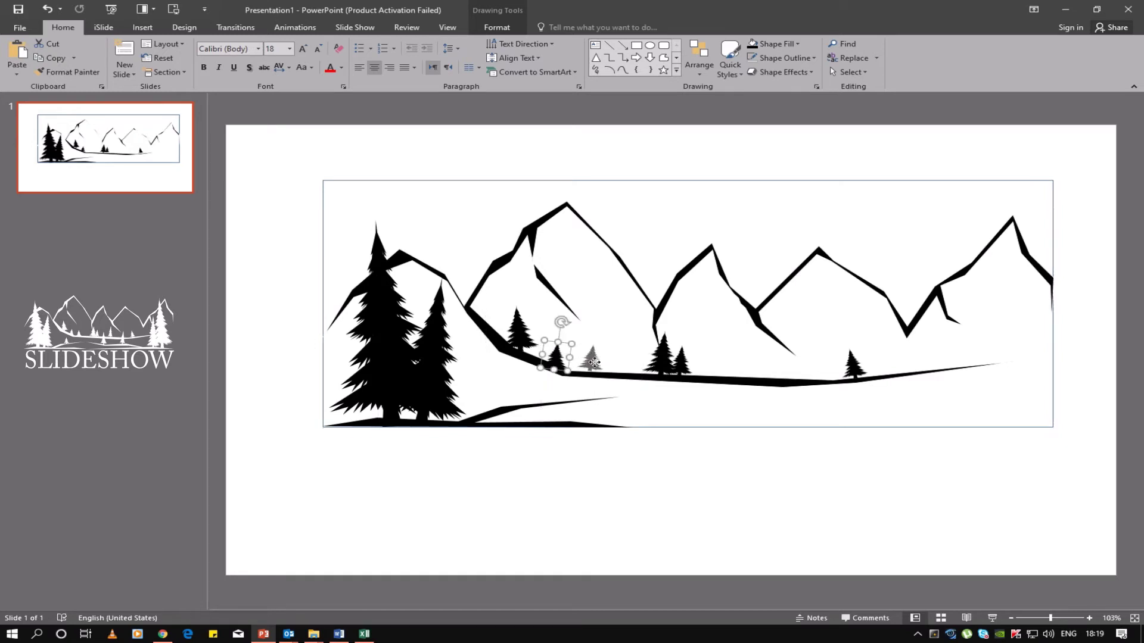
{"action": "left_click", "coordinate": [636, 387]}
{"action": "left_click", "coordinate": [653, 516]}
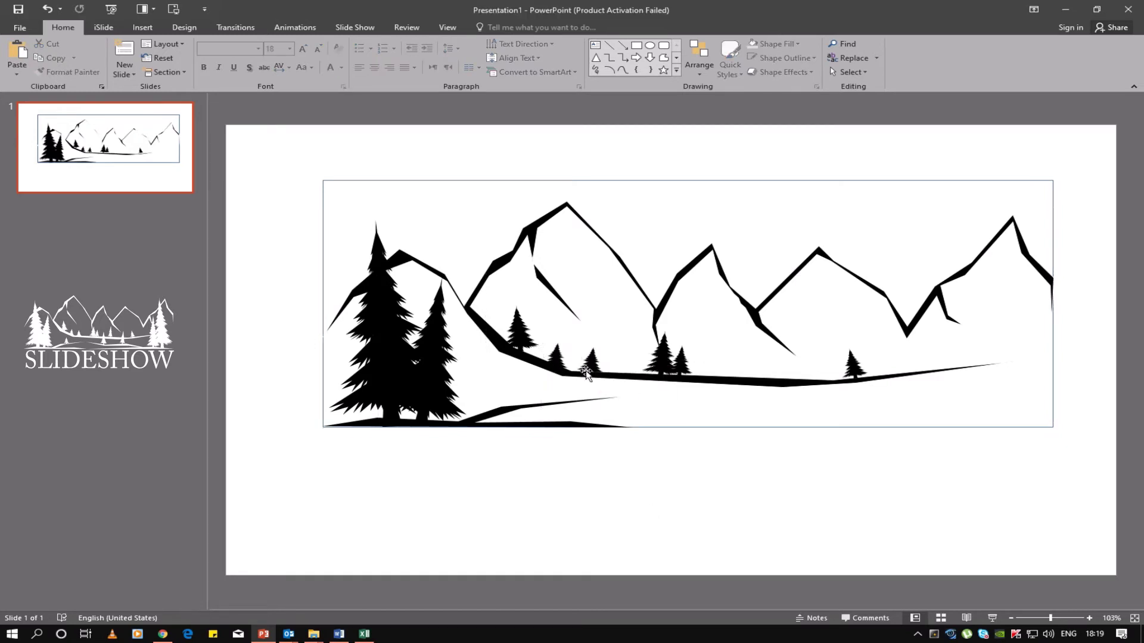
{"action": "left_click", "coordinate": [595, 361]}
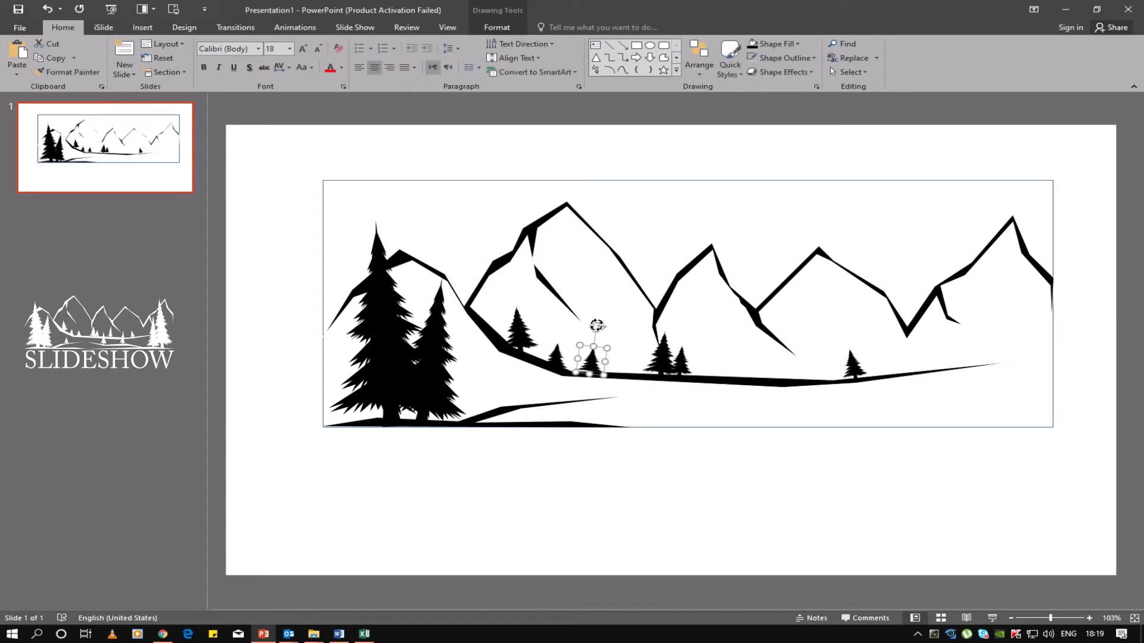
{"action": "left_click", "coordinate": [655, 487]}
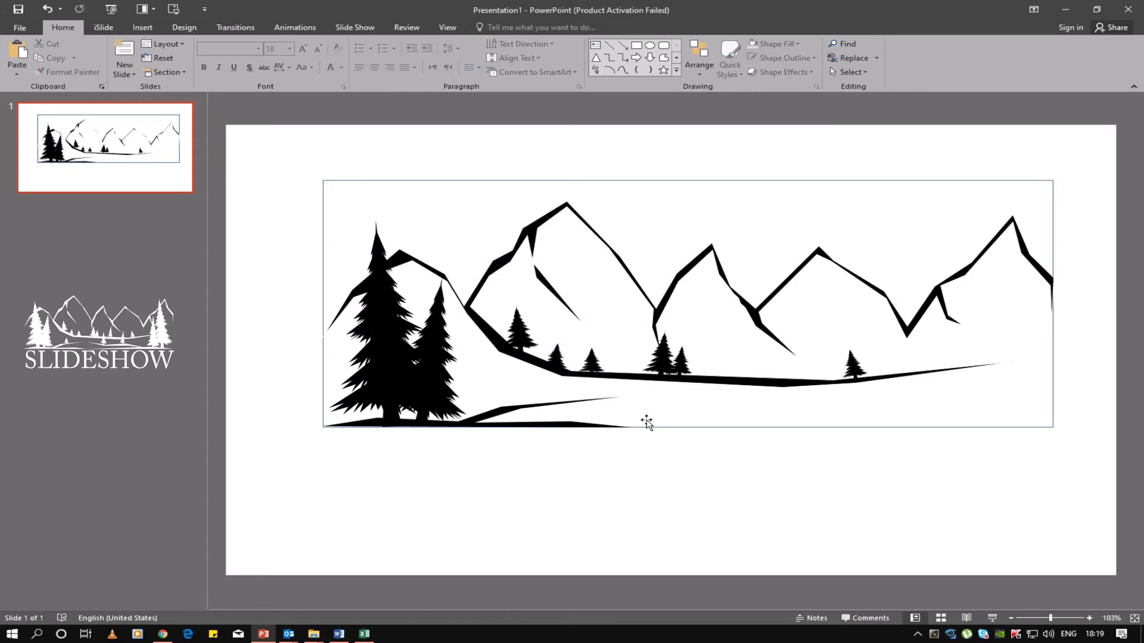
Copy the right-hand small tree into the middle of the valley, rotated upright
{"action": "mouse_move", "coordinate": [855, 366]}
{"action": "left_mouse_down"}
{"action": "mouse_move", "coordinate": [723, 361]}
{"action": "mouse_move", "coordinate": [752, 372]}
{"action": "left_mouse_up"}
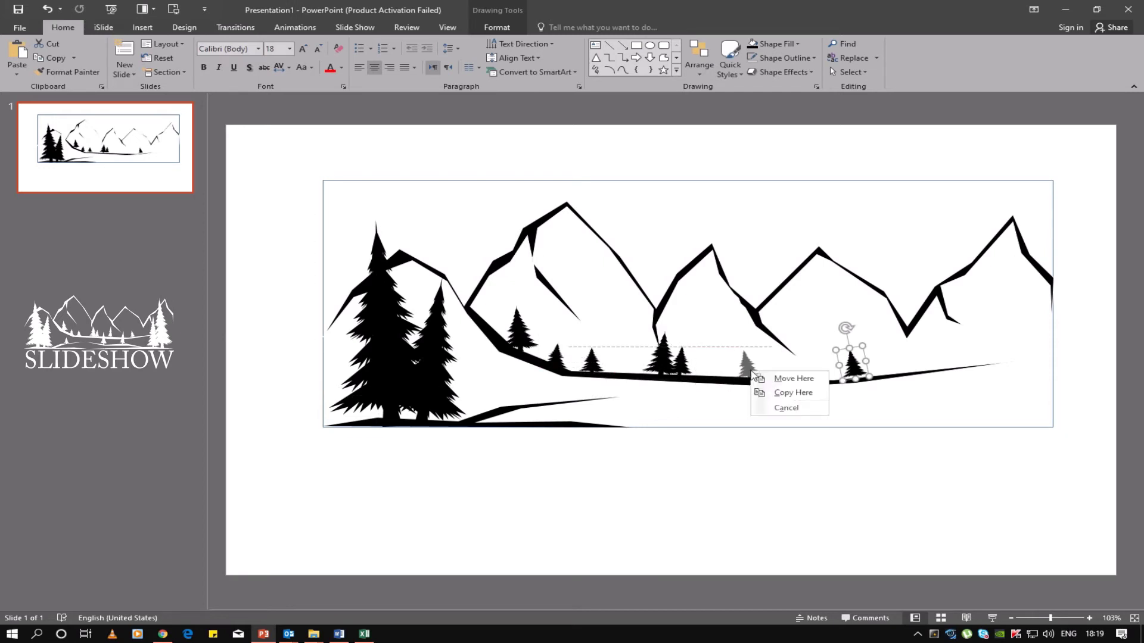
{"action": "left_click", "coordinate": [785, 393]}
{"action": "left_click_drag", "start_coordinate": [740, 325], "coordinate": [750, 327]}
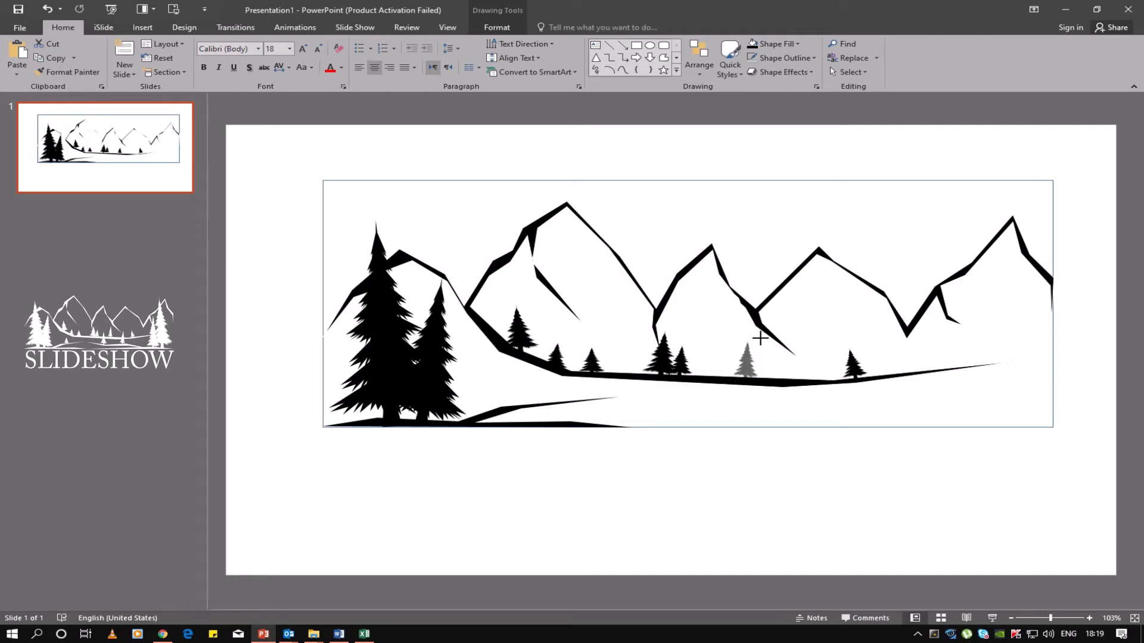
{"action": "left_click", "coordinate": [728, 440]}
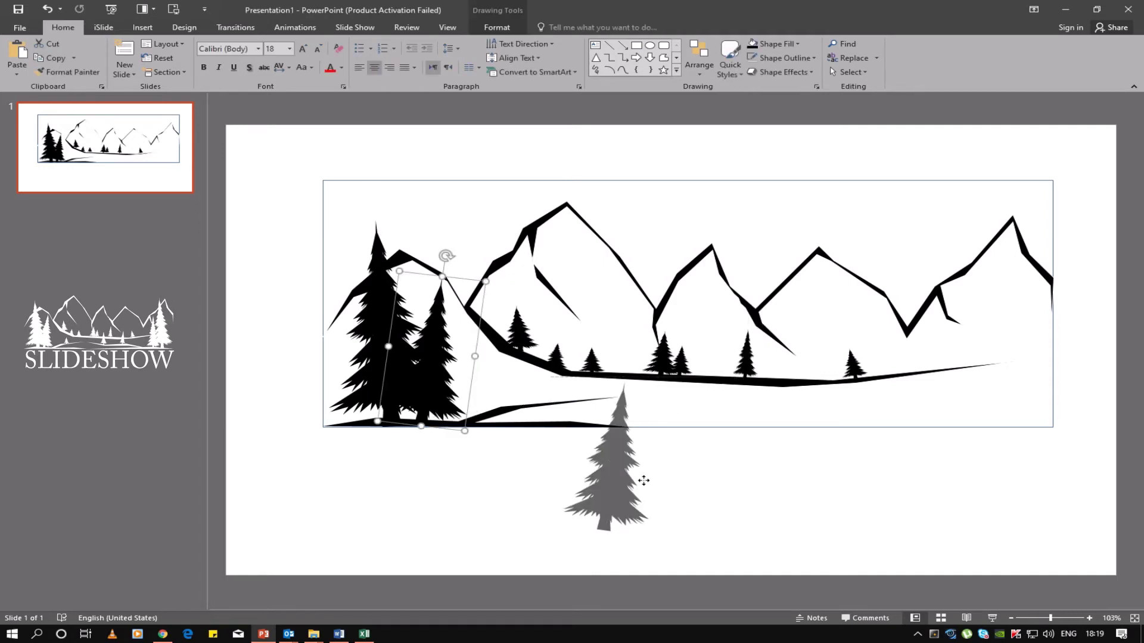
Place an upright full-height pine copy at the picture's right edge
{"action": "left_click_drag", "start_coordinate": [428, 355], "coordinate": [646, 459]}
{"action": "left_click", "coordinate": [679, 505]}
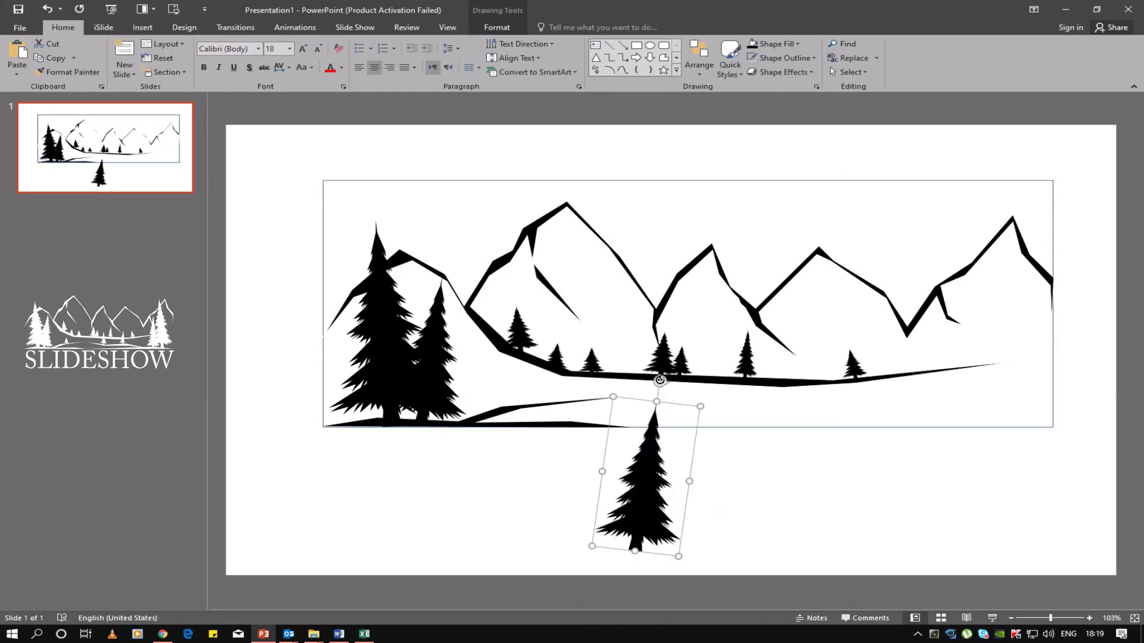
{"action": "mouse_move", "coordinate": [660, 380]}
{"action": "left_mouse_down"}
{"action": "mouse_move", "coordinate": [613, 387]}
{"action": "mouse_move", "coordinate": [639, 382]}
{"action": "left_mouse_up"}
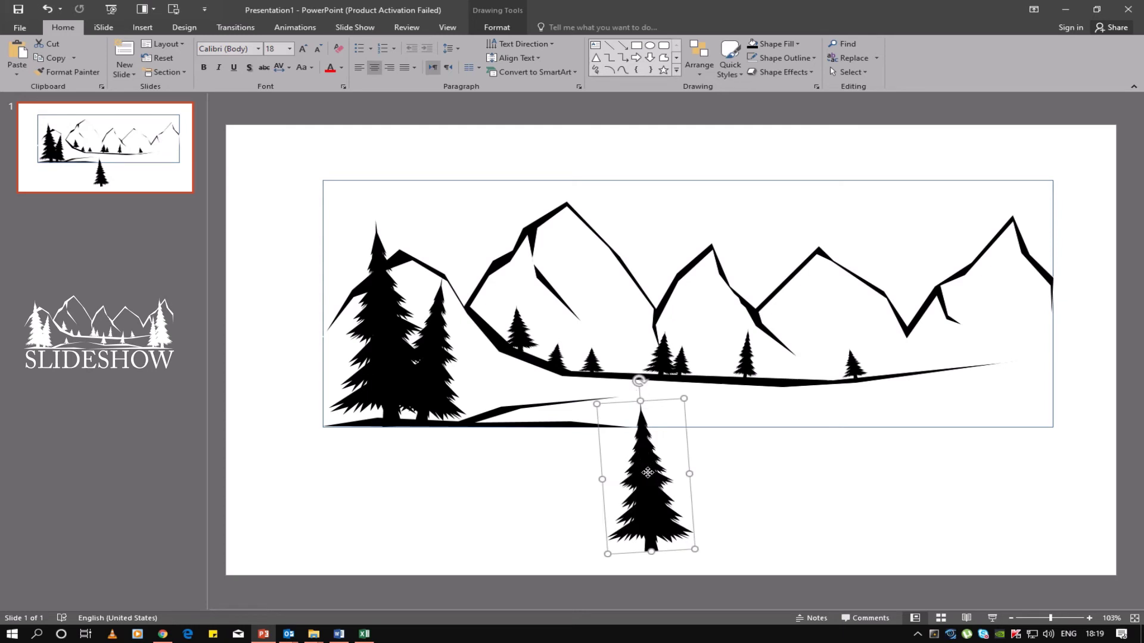
{"action": "left_click_drag", "start_coordinate": [647, 472], "coordinate": [1005, 348]}
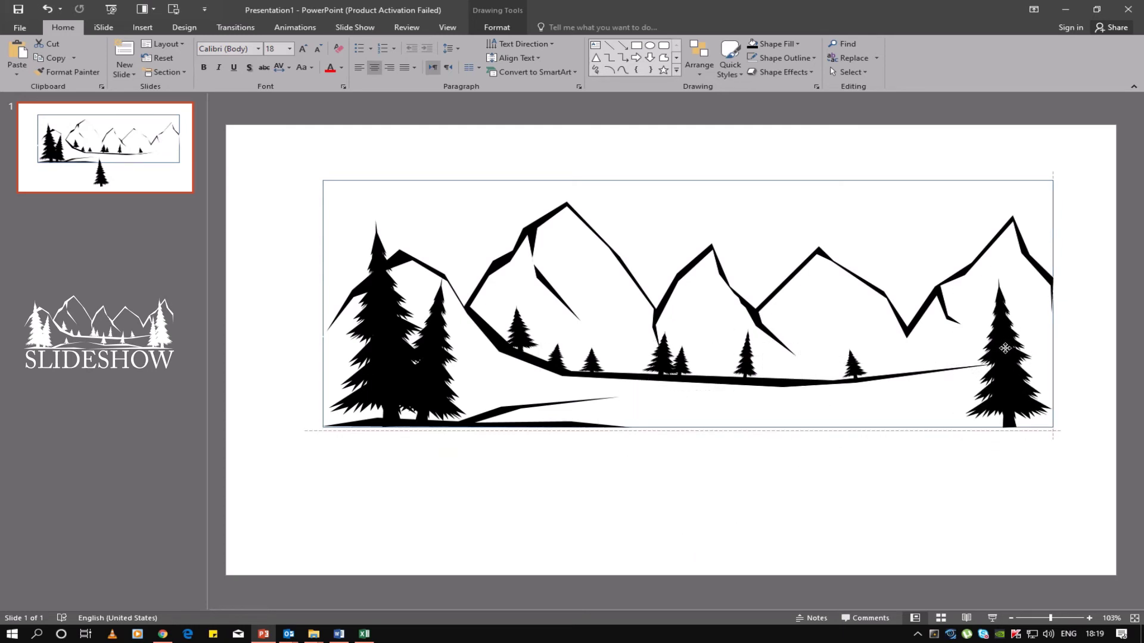
{"action": "left_click", "coordinate": [976, 470]}
{"action": "left_click", "coordinate": [994, 331]}
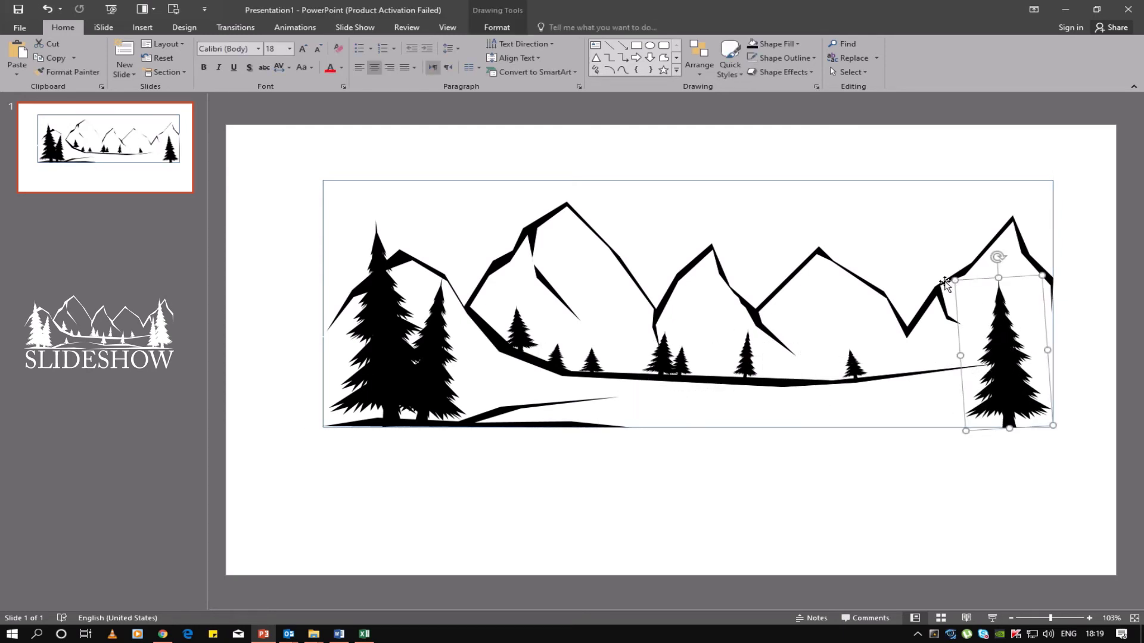
{"action": "left_click_drag", "start_coordinate": [947, 274], "coordinate": [931, 234]}
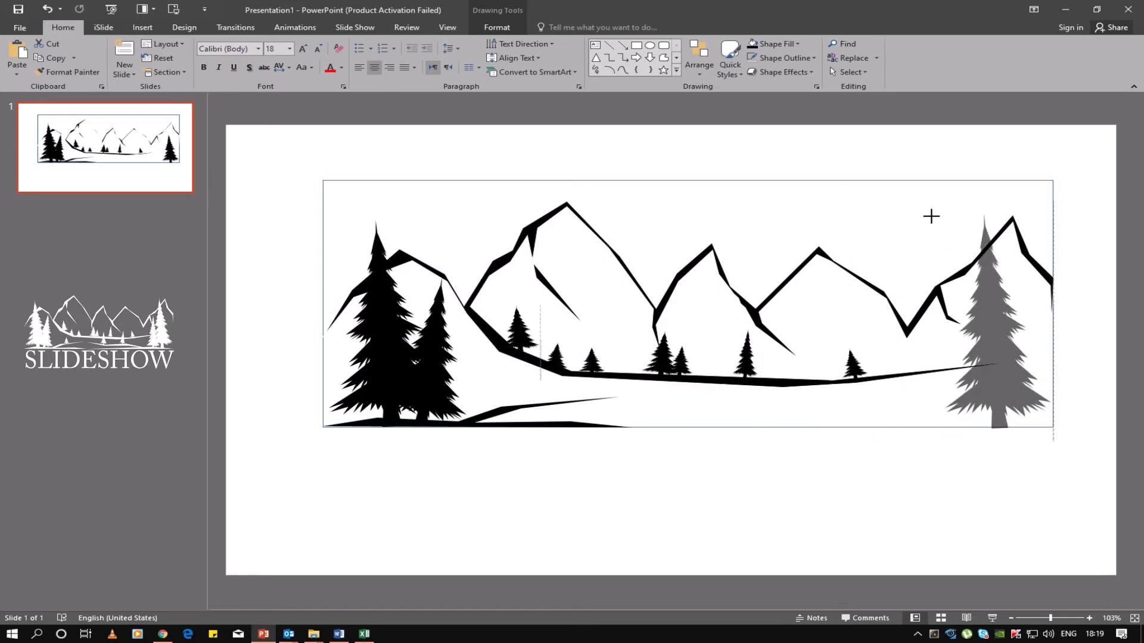
Add a slightly smaller upright pine copy beside the right-edge tree
{"action": "left_click", "coordinate": [1002, 481]}
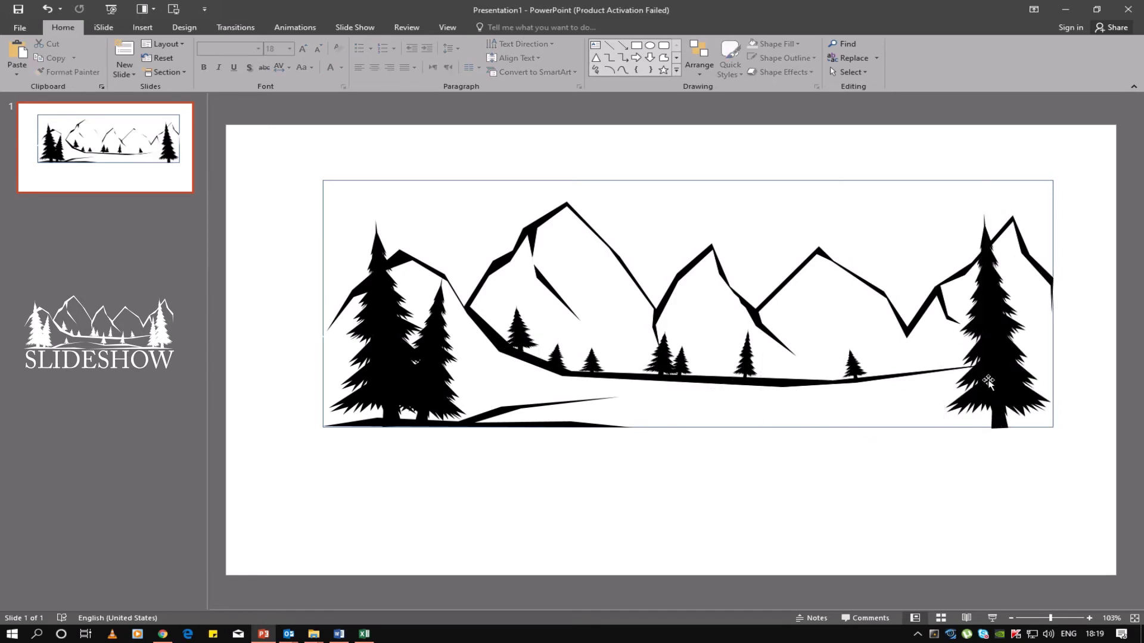
{"action": "left_click_drag", "start_coordinate": [988, 387], "coordinate": [878, 442]}
{"action": "left_click", "coordinate": [919, 463]}
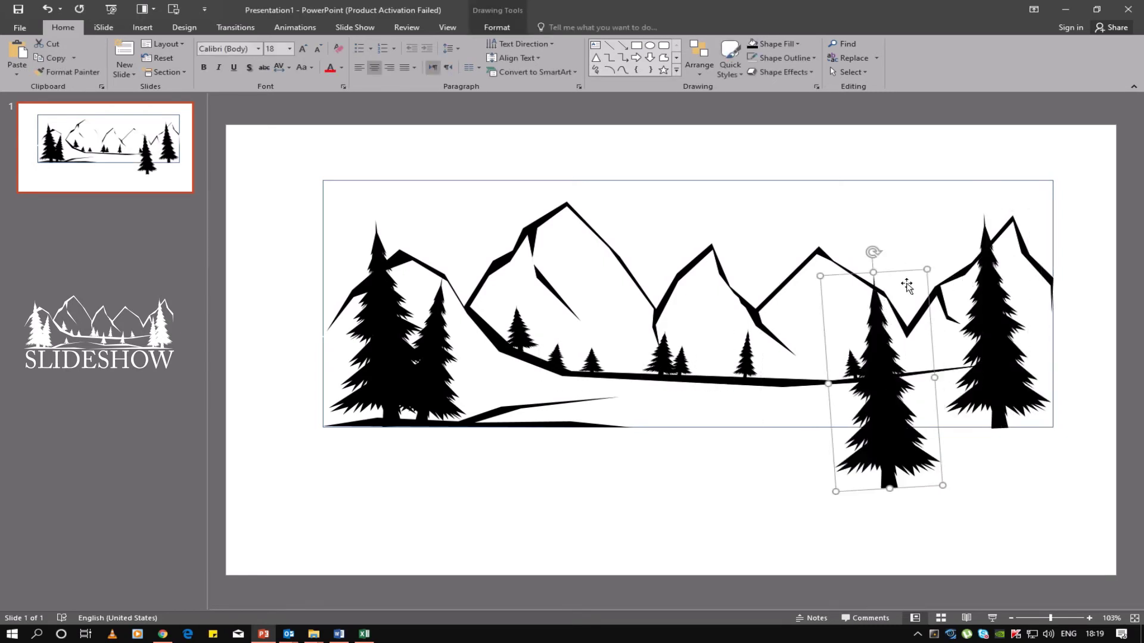
{"action": "left_click_drag", "start_coordinate": [874, 249], "coordinate": [881, 248]}
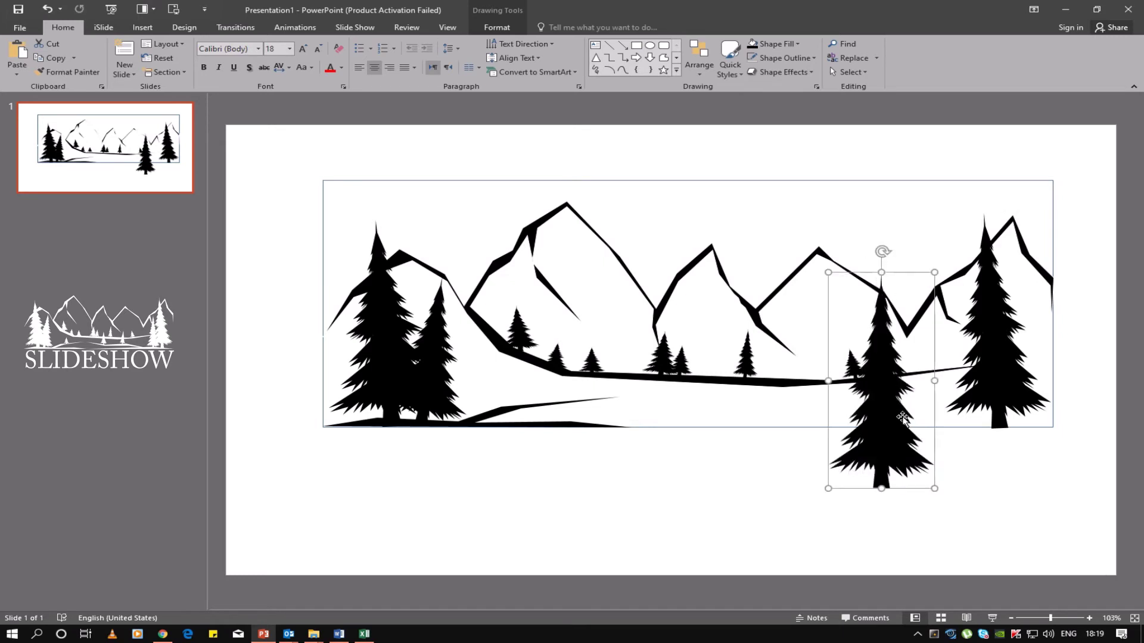
{"action": "mouse_move", "coordinate": [904, 417]}
{"action": "left_mouse_down"}
{"action": "mouse_move", "coordinate": [970, 361]}
{"action": "mouse_move", "coordinate": [949, 358]}
{"action": "left_mouse_up"}
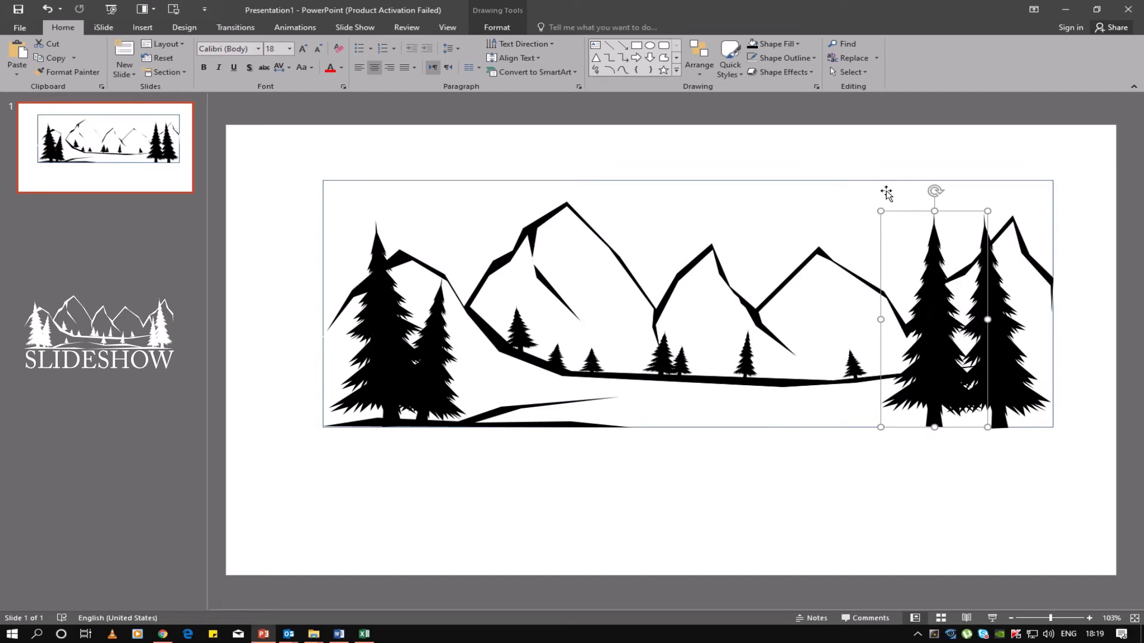
{"action": "left_click_drag", "start_coordinate": [880, 210], "coordinate": [921, 282]}
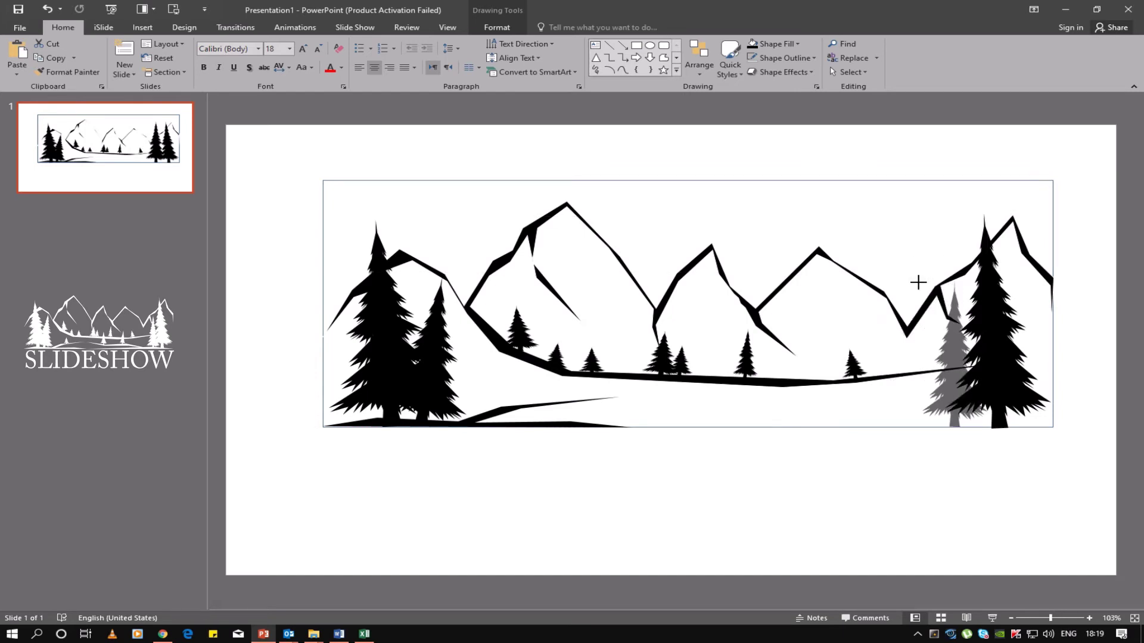
{"action": "left_click", "coordinate": [900, 486]}
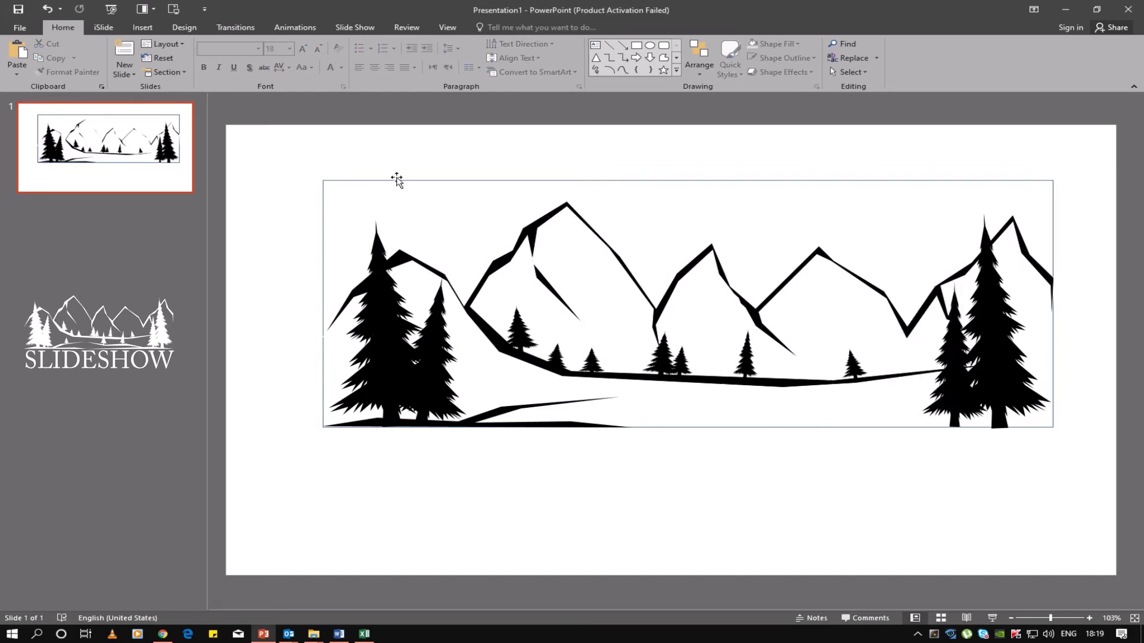
Draw a thin freeform strip from the bottom-right corner toward the middle, filled and outlined black
{"action": "left_click", "coordinate": [663, 57]}
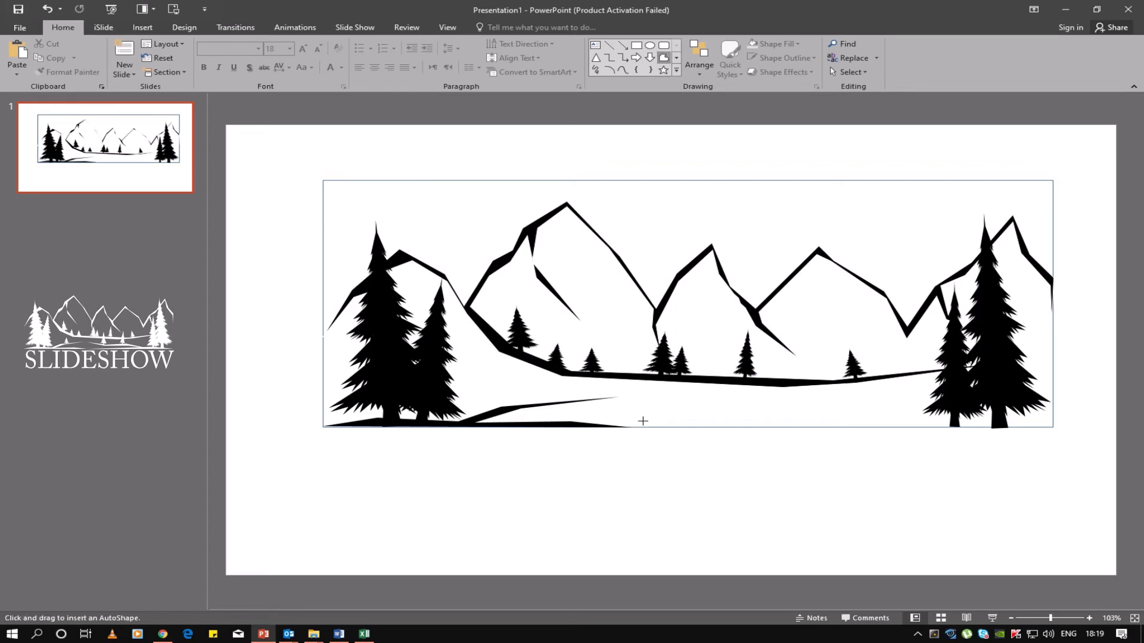
{"action": "left_click", "coordinate": [1052, 427]}
{"action": "left_click", "coordinate": [953, 418]}
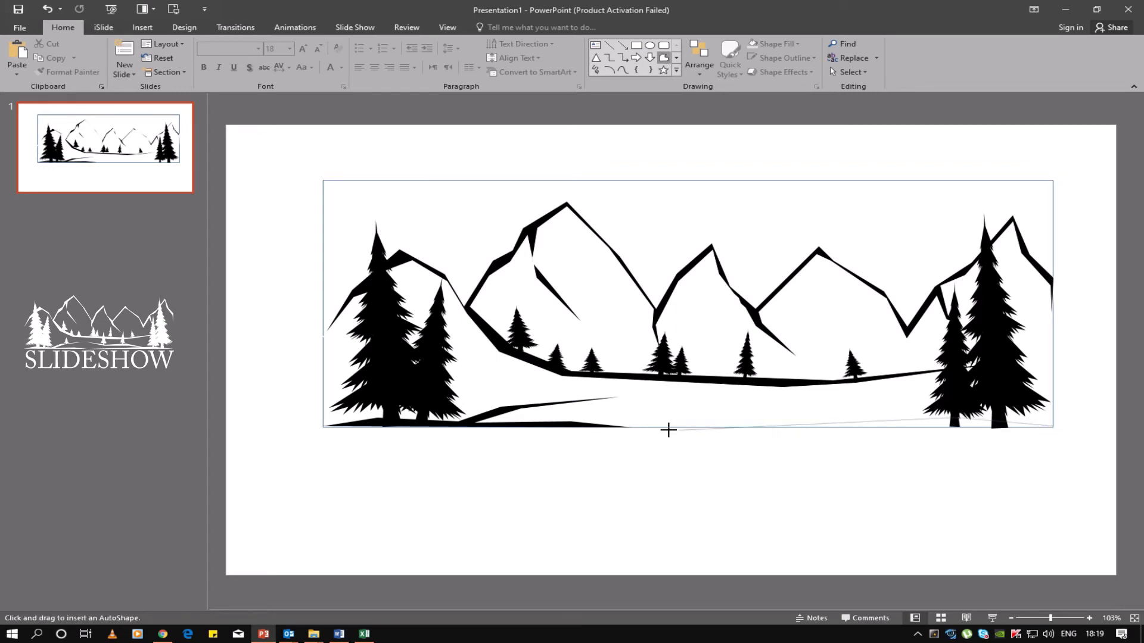
{"action": "left_click", "coordinate": [632, 426]}
{"action": "left_click", "coordinate": [1051, 426]}
{"action": "left_click", "coordinate": [1049, 426]}
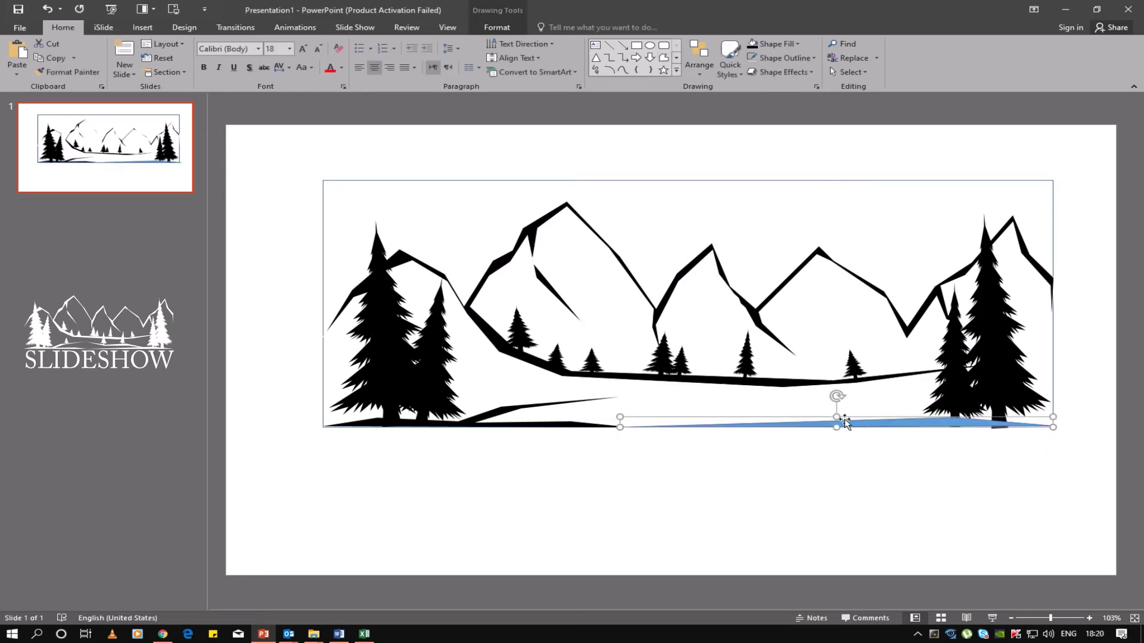
{"action": "left_click", "coordinate": [754, 47]}
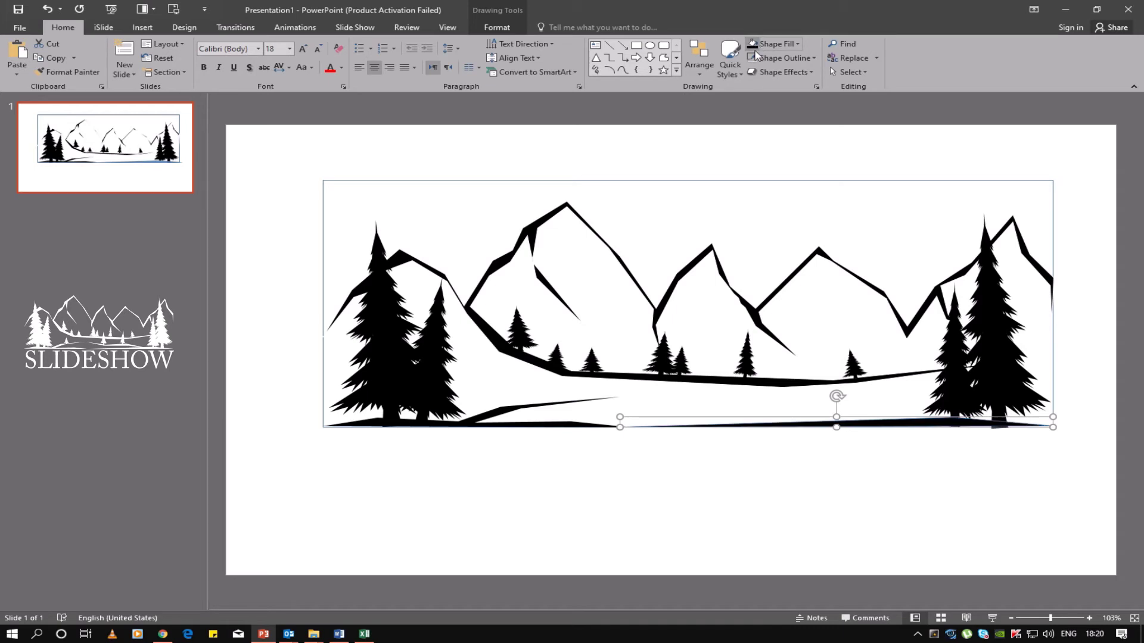
{"action": "left_click", "coordinate": [754, 59]}
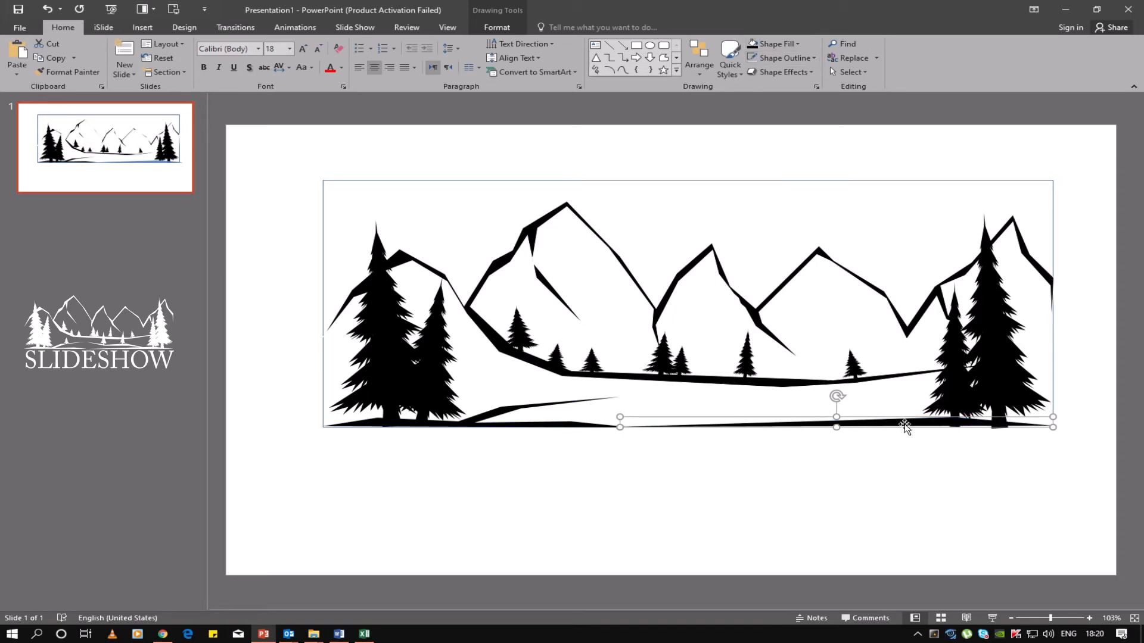
{"action": "left_click_drag", "start_coordinate": [904, 426], "coordinate": [904, 425]}
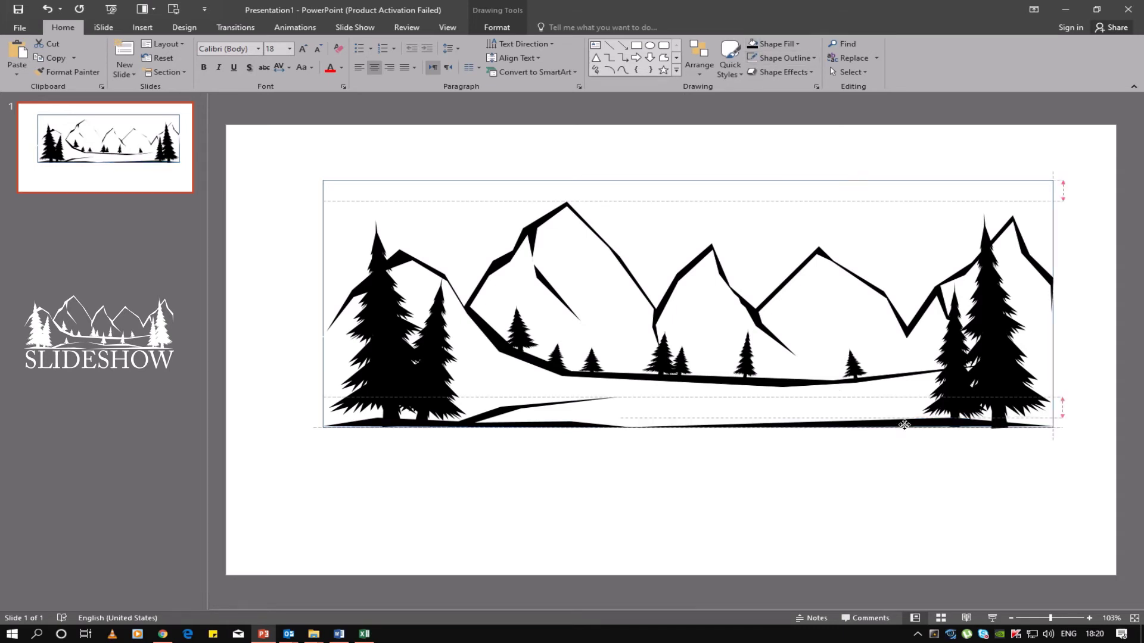
{"action": "left_click", "coordinate": [953, 414]}
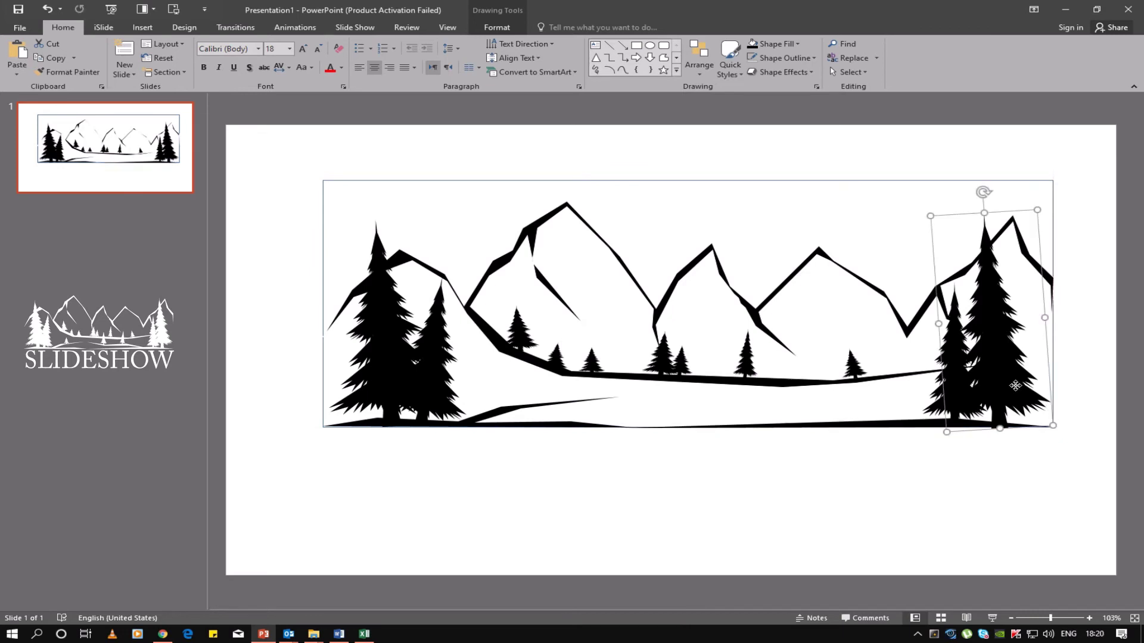
{"action": "left_click", "coordinate": [992, 476]}
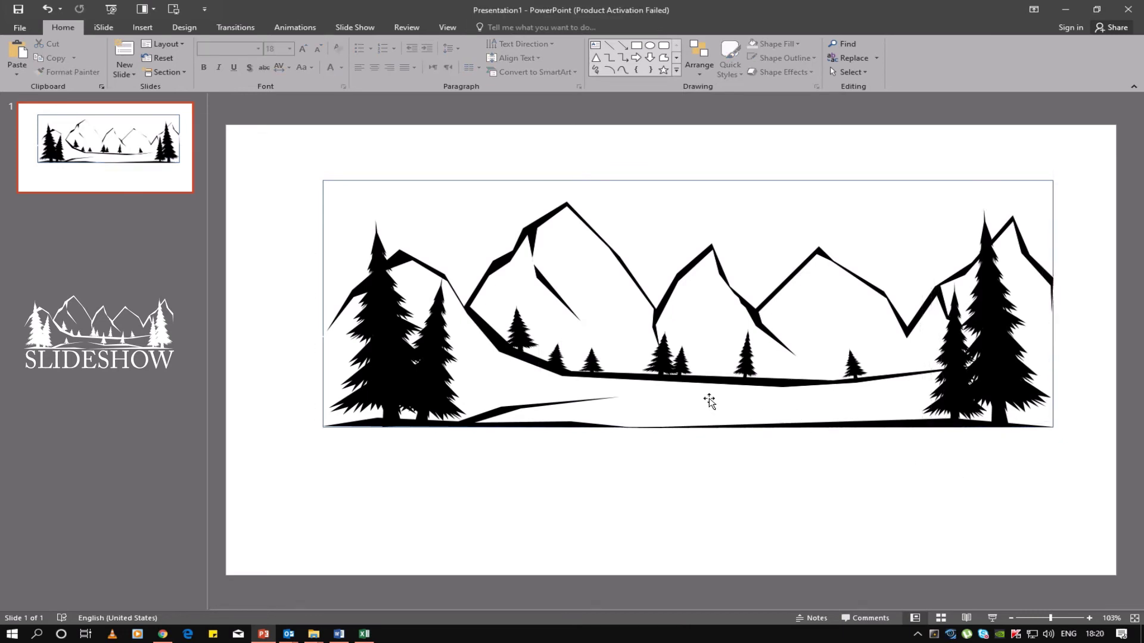
Copy a small pine onto the foreground hill and draw a white freeform ridge at lower right
{"action": "mouse_move", "coordinate": [594, 367]}
{"action": "left_mouse_down"}
{"action": "mouse_move", "coordinate": [533, 399]}
{"action": "mouse_move", "coordinate": [528, 390]}
{"action": "left_mouse_up"}
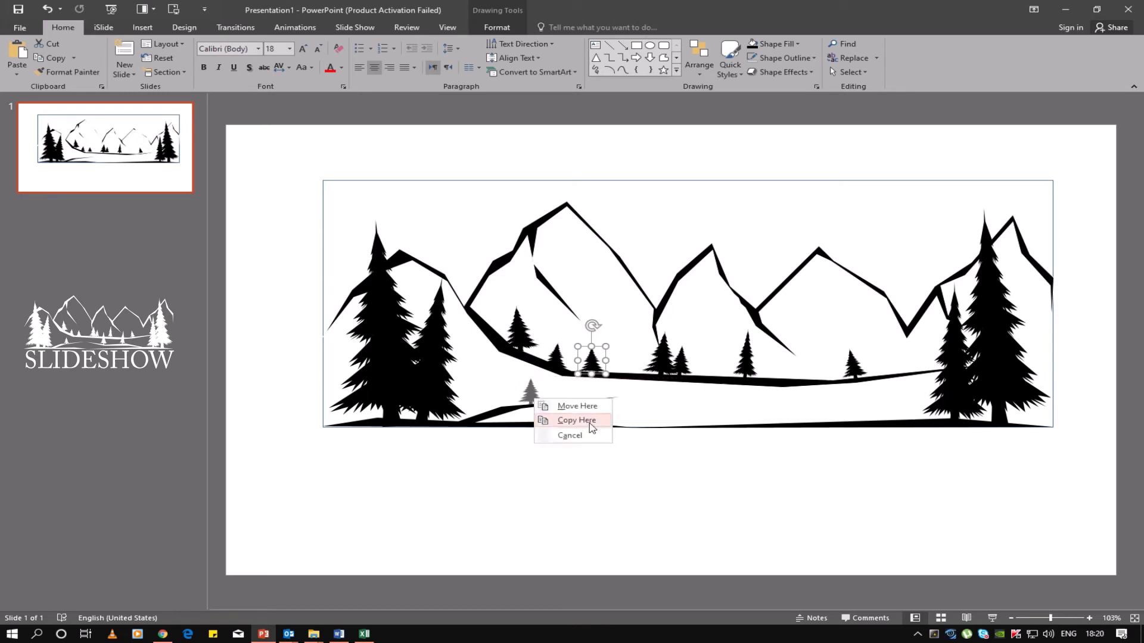
{"action": "left_click", "coordinate": [590, 424]}
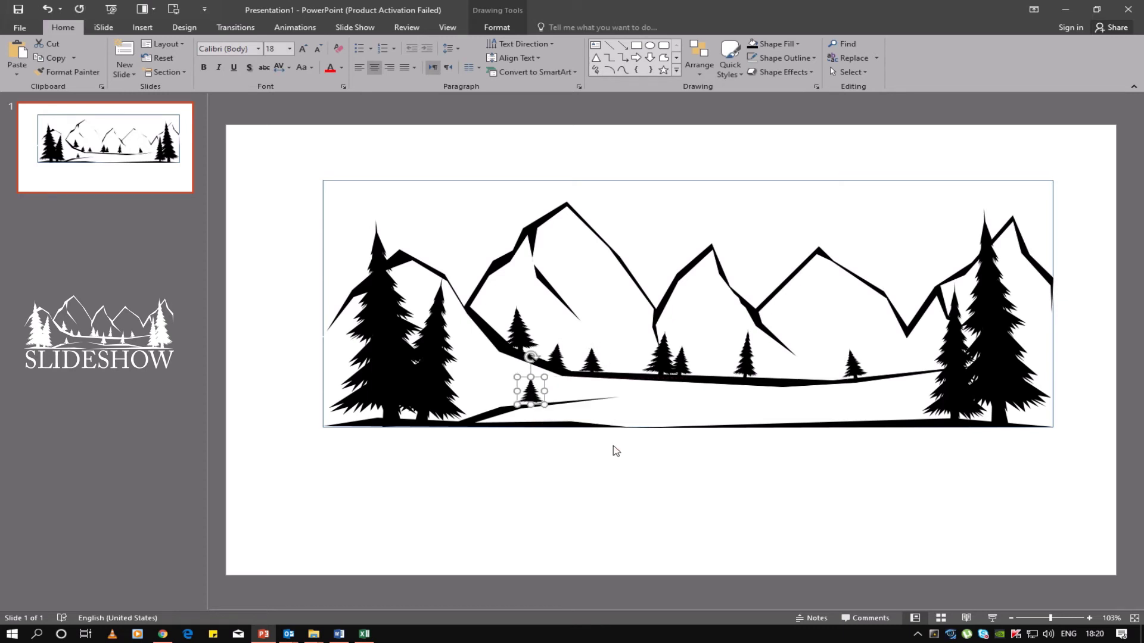
{"action": "left_click", "coordinate": [667, 61]}
{"action": "left_click", "coordinate": [916, 422]}
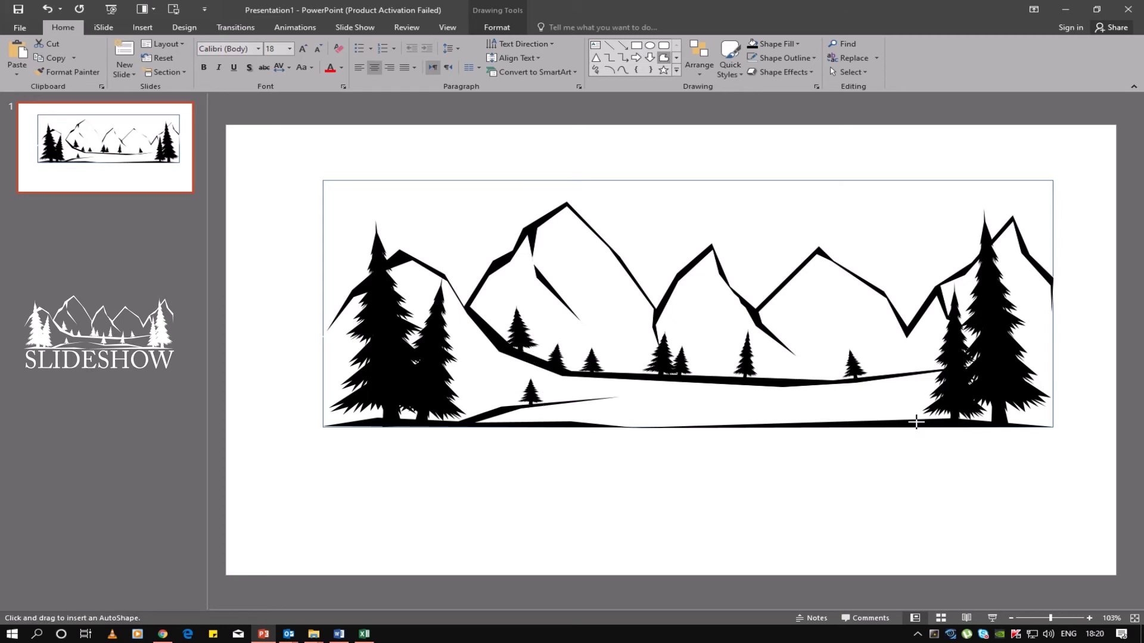
{"action": "left_click", "coordinate": [821, 405]}
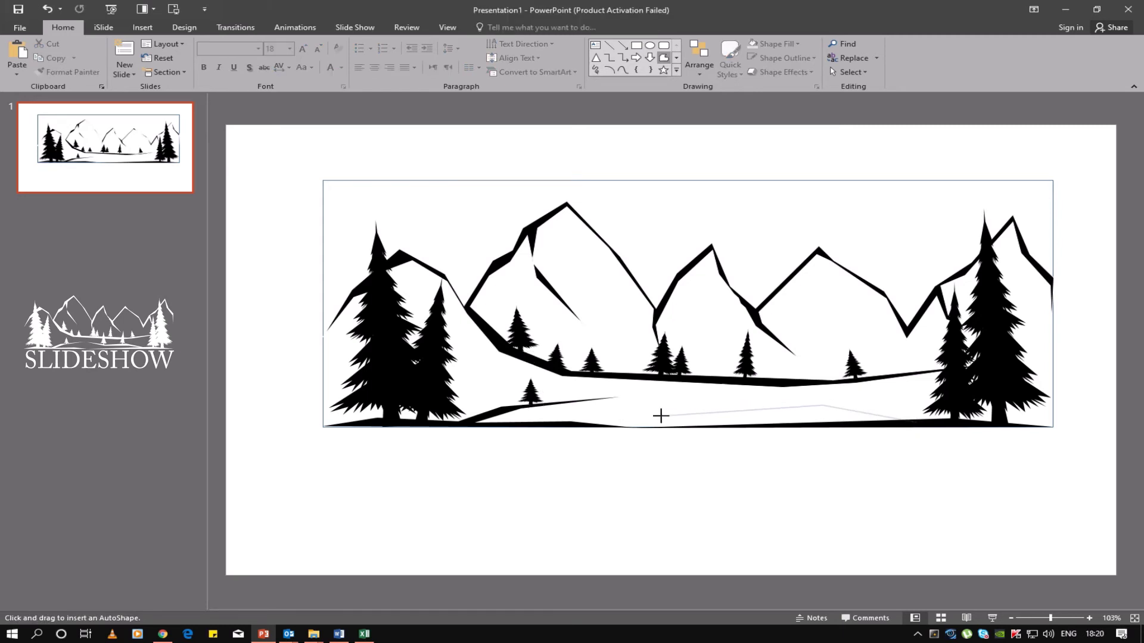
{"action": "left_click", "coordinate": [717, 409]}
{"action": "left_click", "coordinate": [718, 413]}
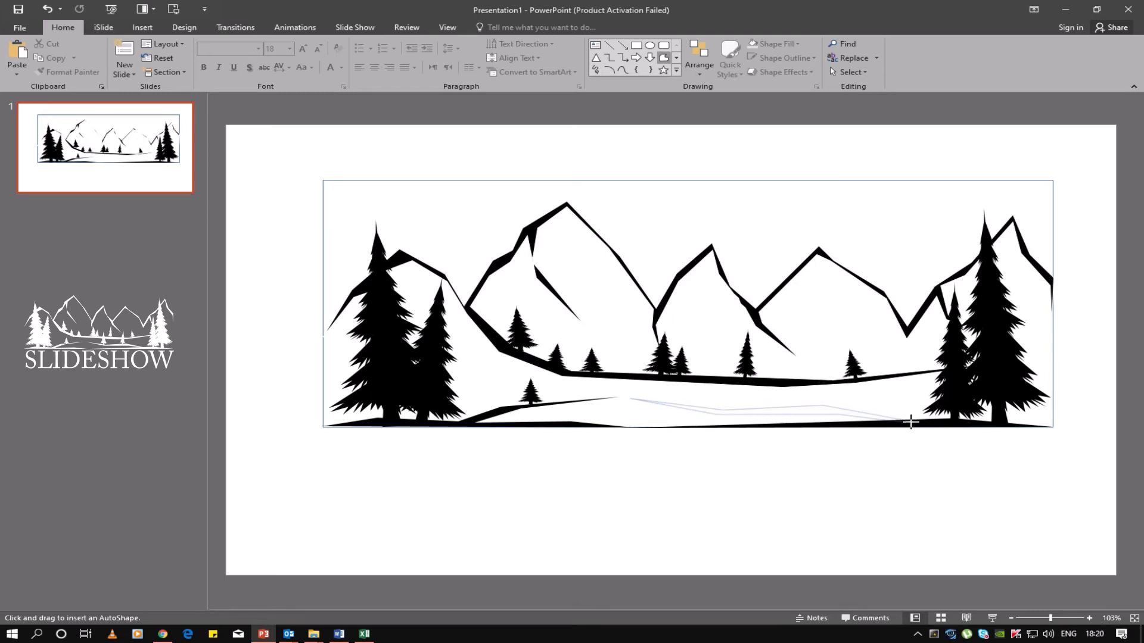
{"action": "double_click", "coordinate": [910, 422]}
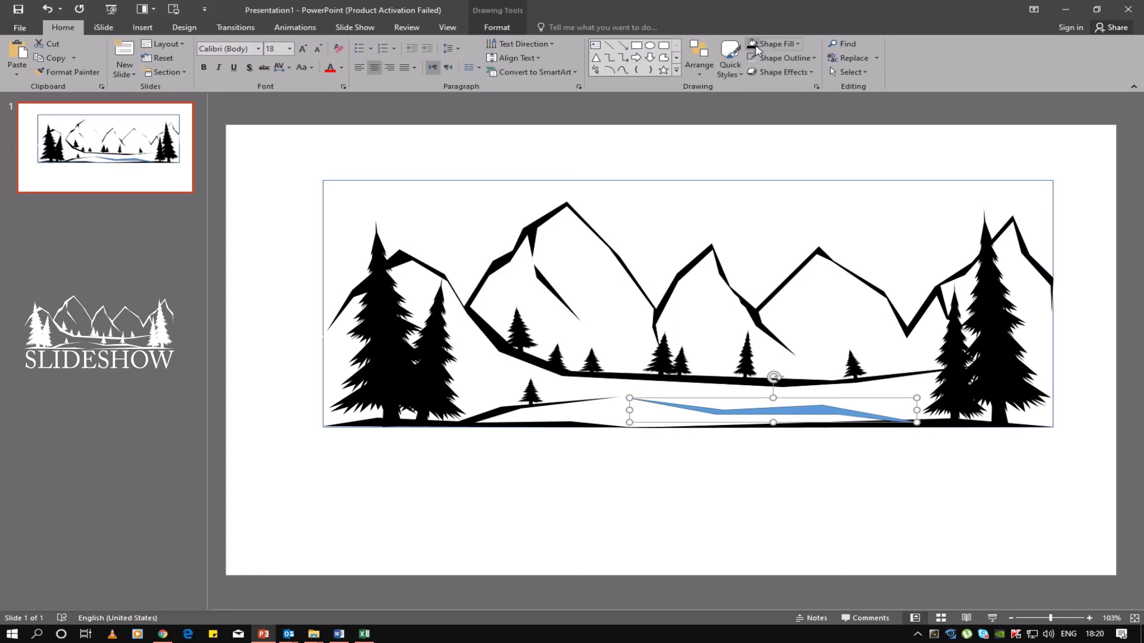
{"action": "left_click", "coordinate": [755, 47]}
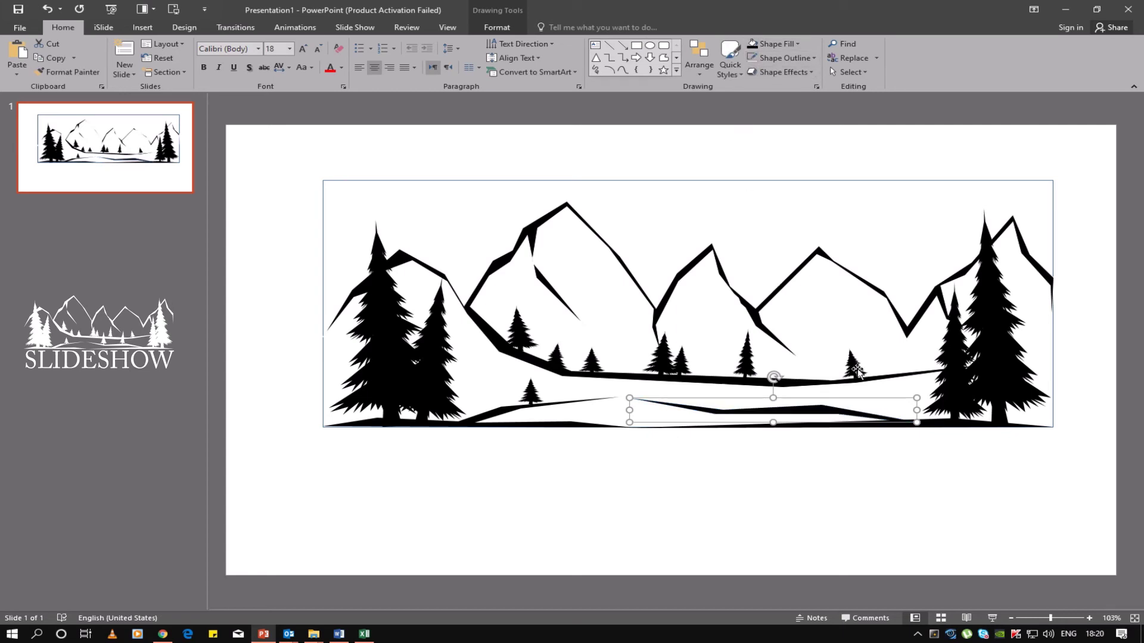
Copy two more small pines onto the lower hill and lower middle, enlarging one slightly
{"action": "left_click_drag", "start_coordinate": [857, 369], "coordinate": [855, 402]}
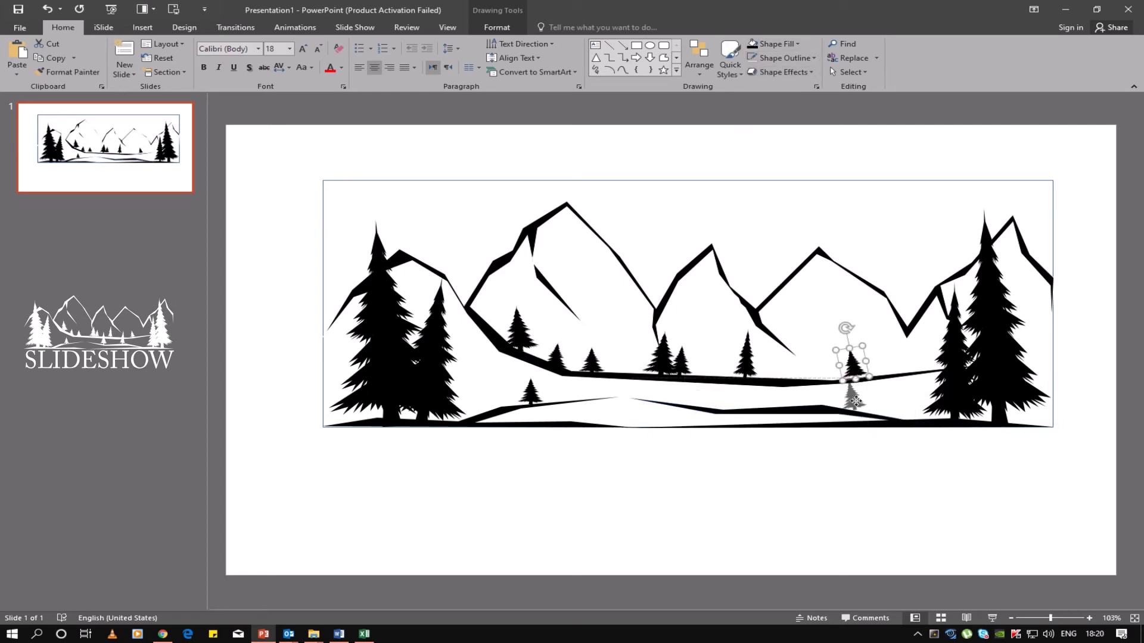
{"action": "mouse_move", "coordinate": [856, 402]}
{"action": "left_mouse_down"}
{"action": "mouse_move", "coordinate": [812, 398]}
{"action": "mouse_move", "coordinate": [811, 327]}
{"action": "left_mouse_up"}
{"action": "left_click", "coordinate": [850, 418]}
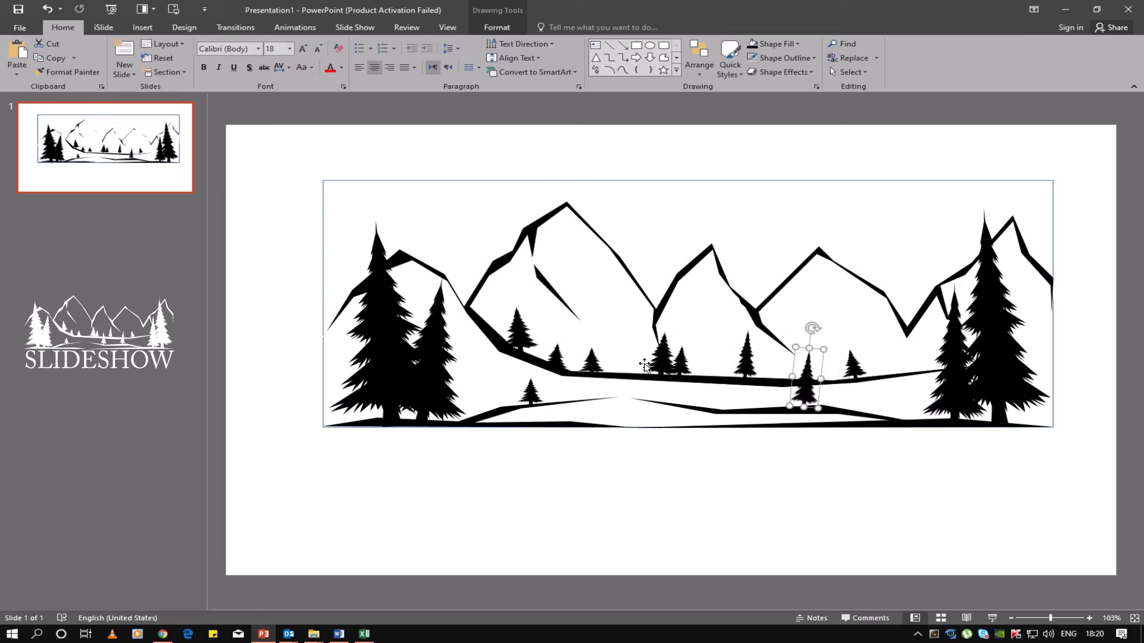
{"action": "mouse_move", "coordinate": [590, 363]}
{"action": "left_mouse_down"}
{"action": "mouse_move", "coordinate": [709, 395]}
{"action": "mouse_move", "coordinate": [728, 356]}
{"action": "left_mouse_up"}
{"action": "left_click", "coordinate": [741, 419]}
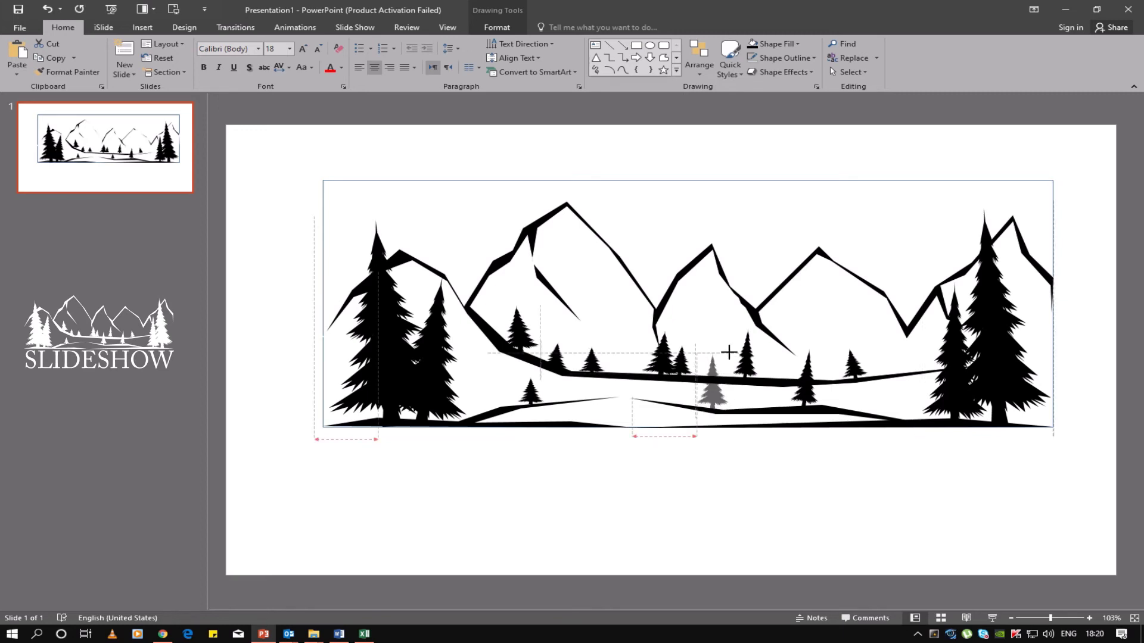
{"action": "left_click", "coordinate": [694, 476]}
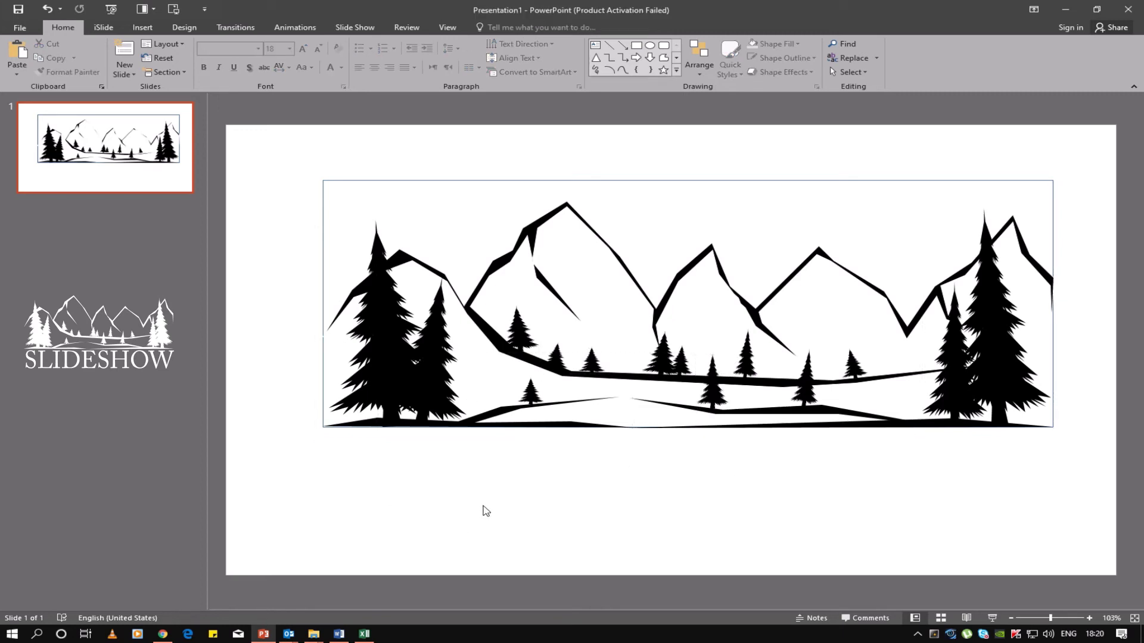
Add a text box below the landscape and type MOUNTAIN
{"action": "left_click", "coordinate": [967, 185]}
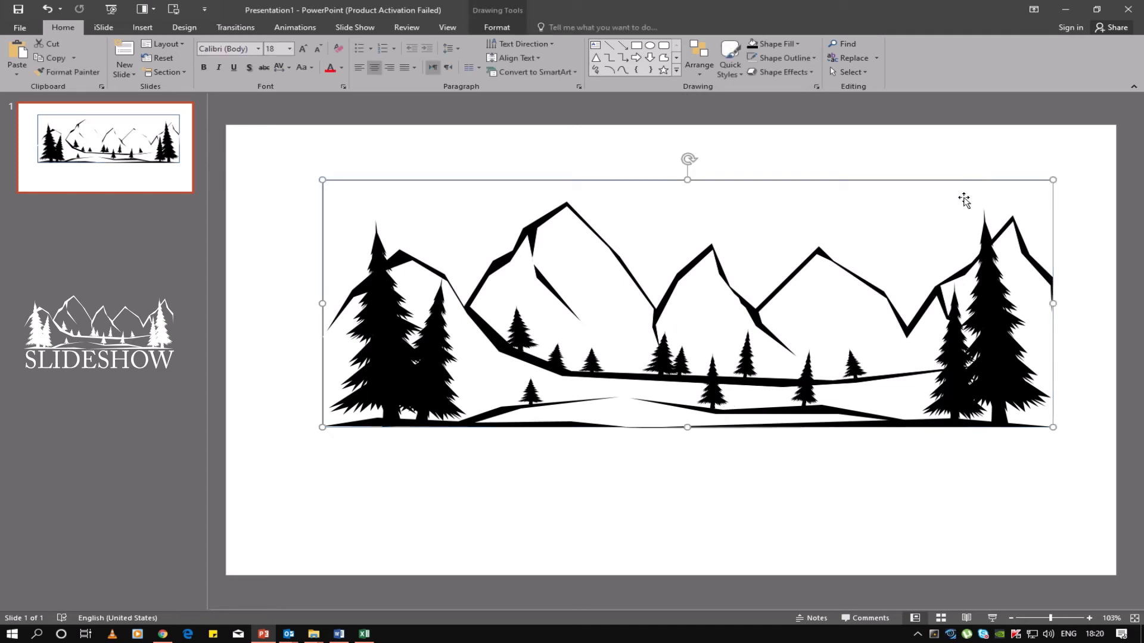
{"action": "left_click", "coordinate": [966, 203]}
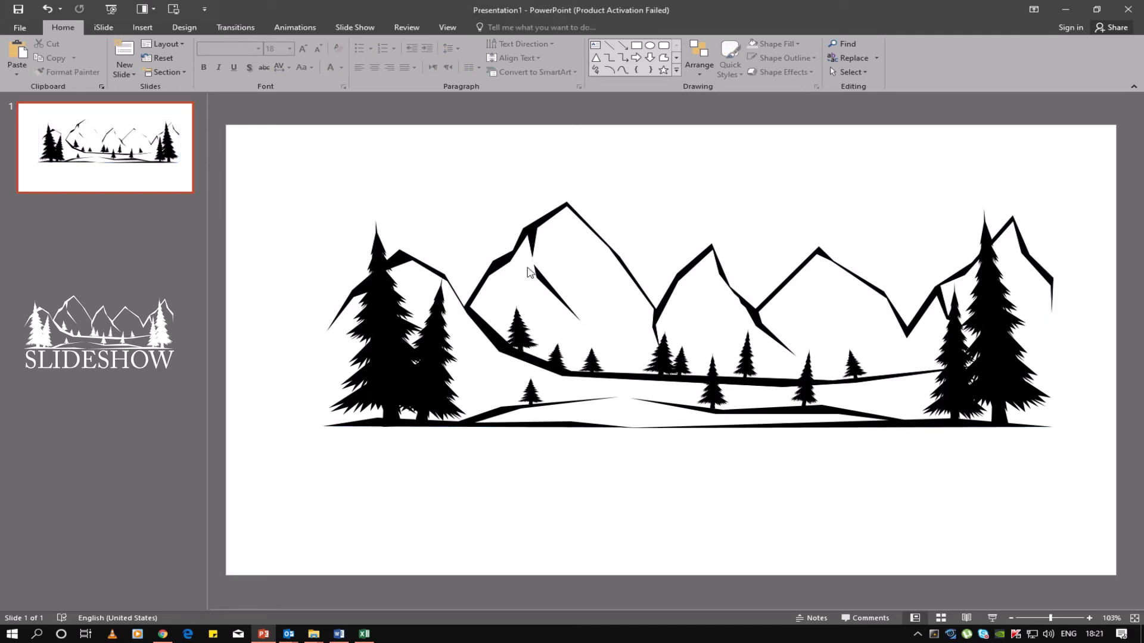
{"action": "left_click", "coordinate": [595, 44]}
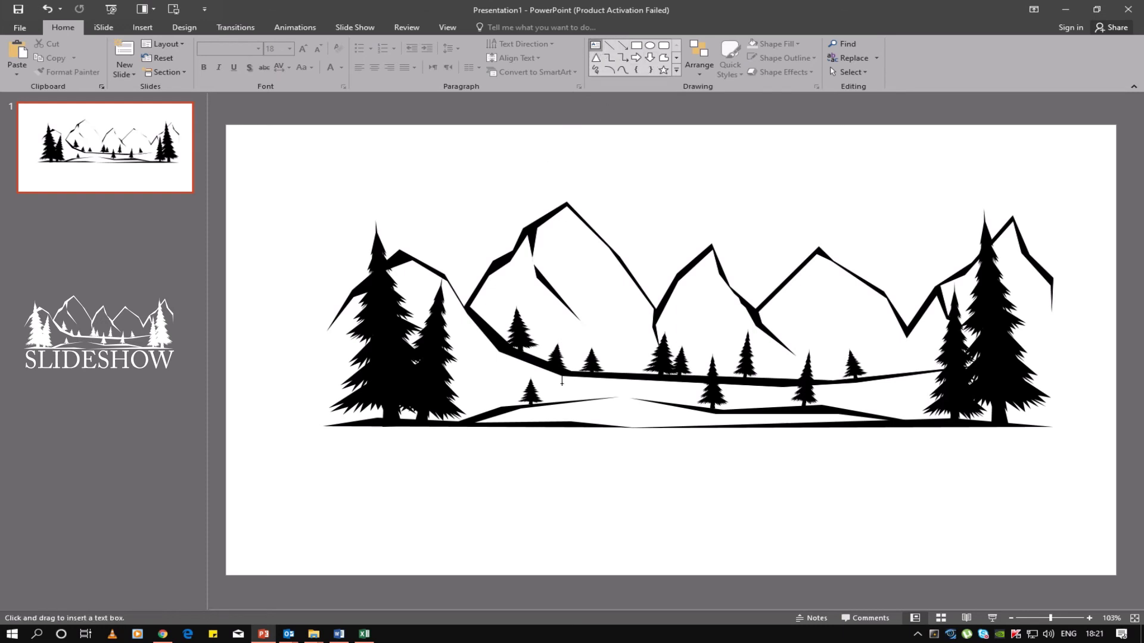
{"action": "left_click", "coordinate": [465, 477]}
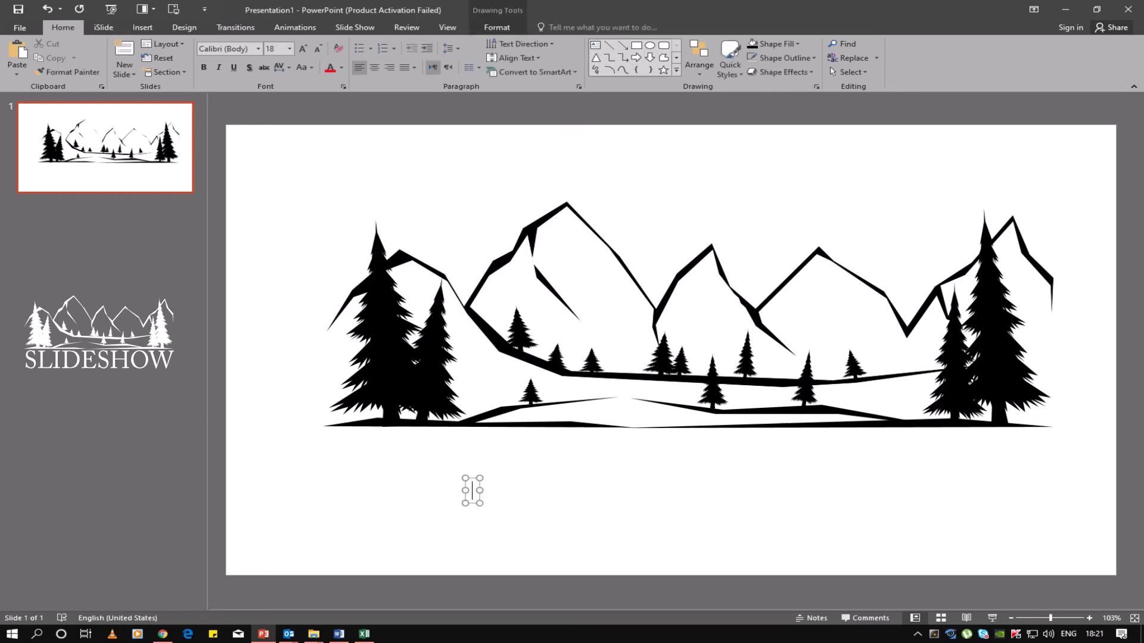
{"action": "type", "text": "MOUNTA"}
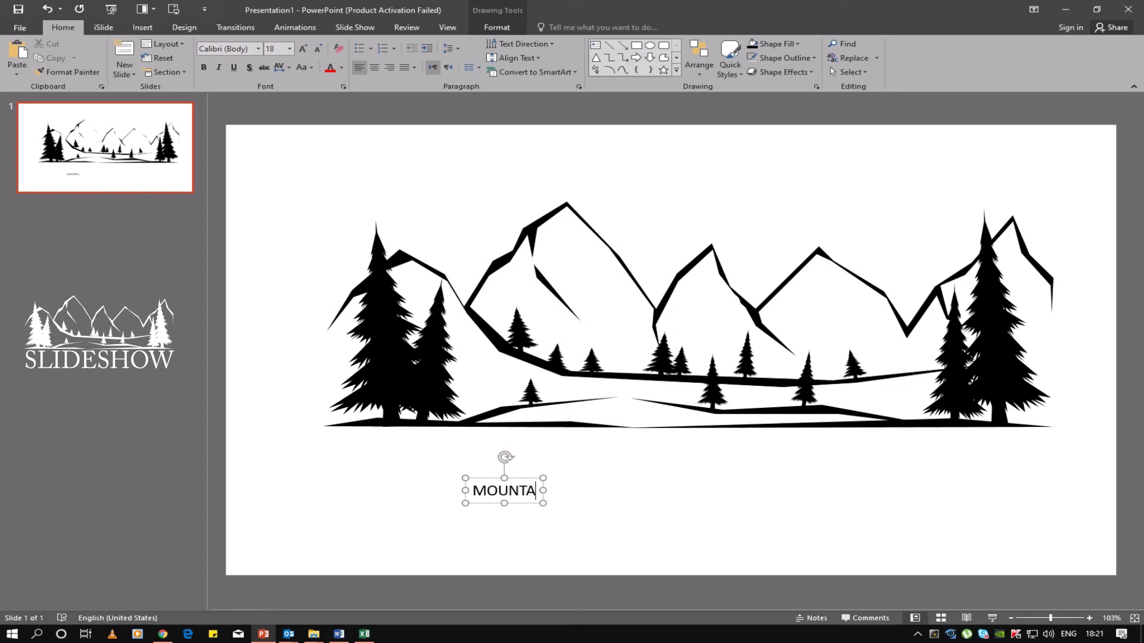
{"action": "type", "text": "IN"}
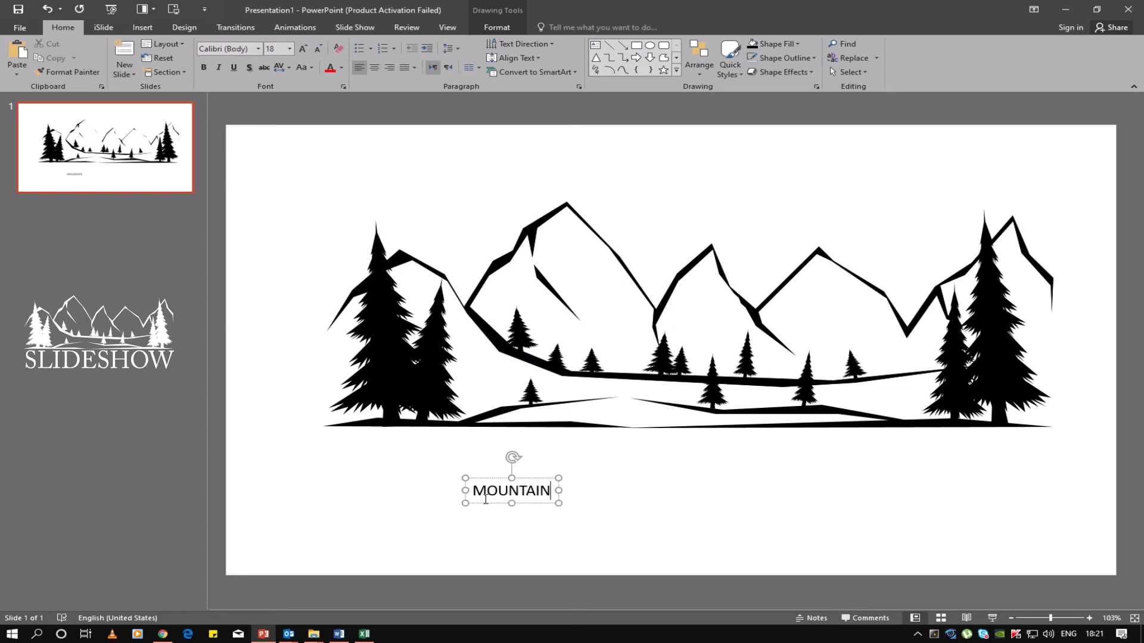
Set the MOUNTAIN caption in Adobe Caslon Pro at 138 pt
{"action": "left_click_drag", "start_coordinate": [473, 491], "coordinate": [628, 487]}
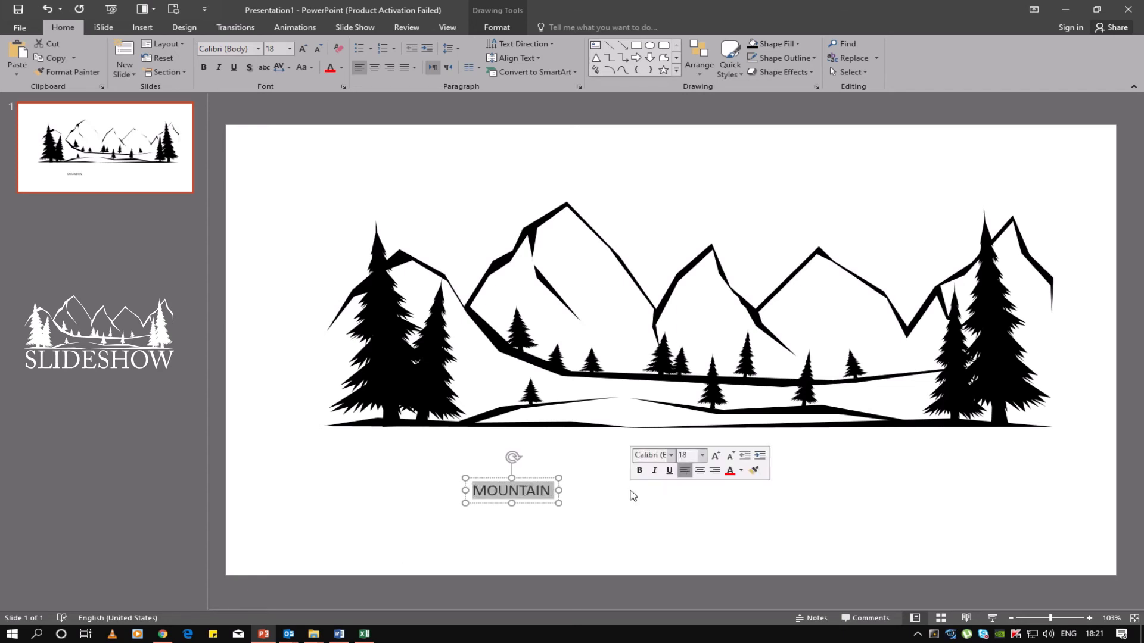
{"action": "key", "text": "ctrl+shift+period"}
{"action": "key", "text": "ctrl+shift+period"}
{"action": "key", "text": "ctrl+shift+period"}
{"action": "key", "text": "ctrl+shift+period"}
{"action": "key", "text": "ctrl+shift+period"}
{"action": "key", "text": "ctrl+shift+period"}
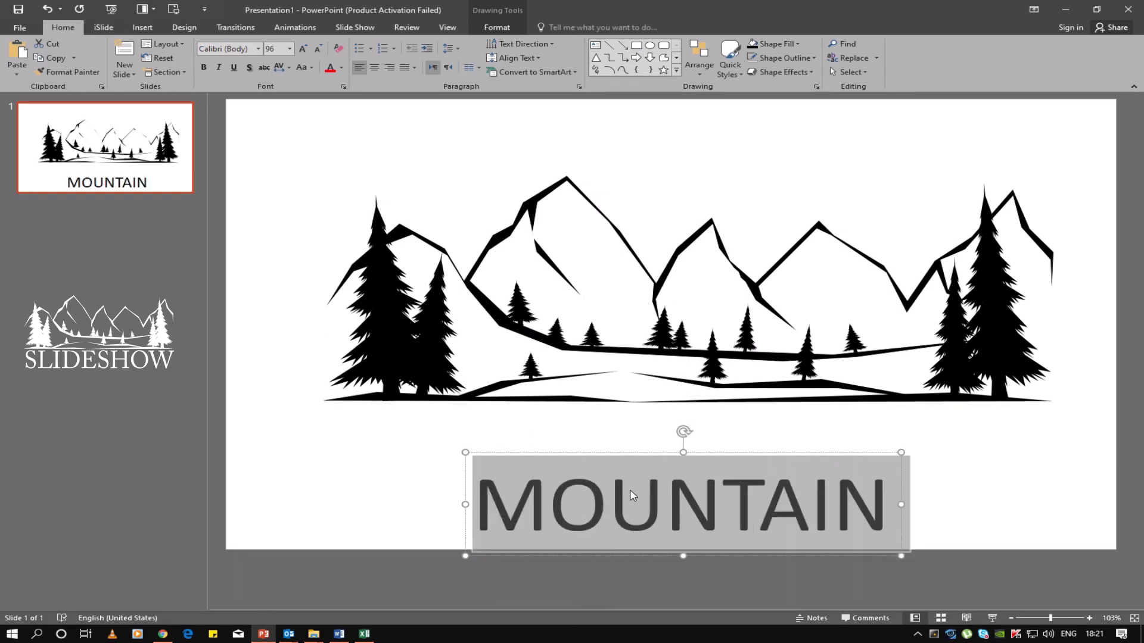
{"action": "left_click", "coordinate": [258, 49]}
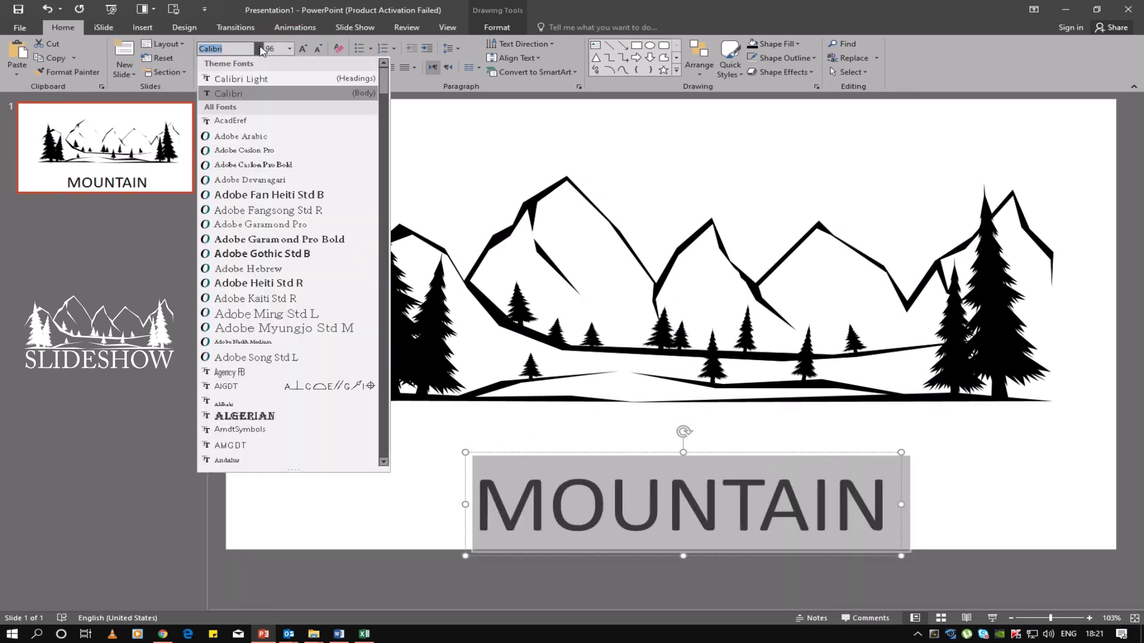
{"action": "left_click", "coordinate": [240, 154]}
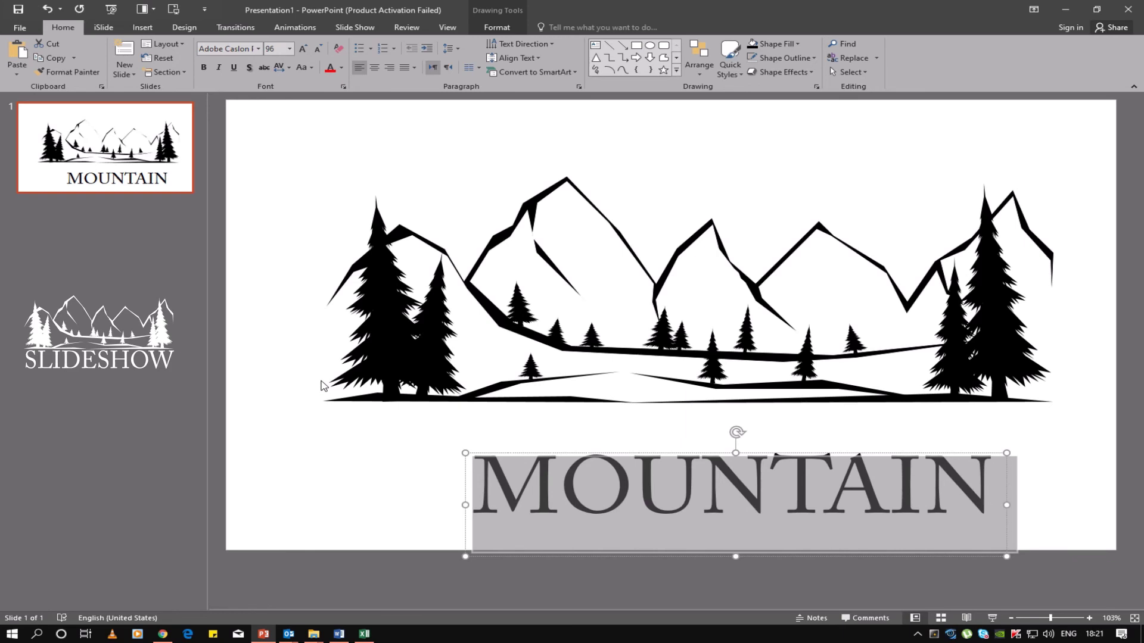
{"action": "key", "text": "ctrl+shift+period"}
{"action": "key", "text": "ctrl+shift+period"}
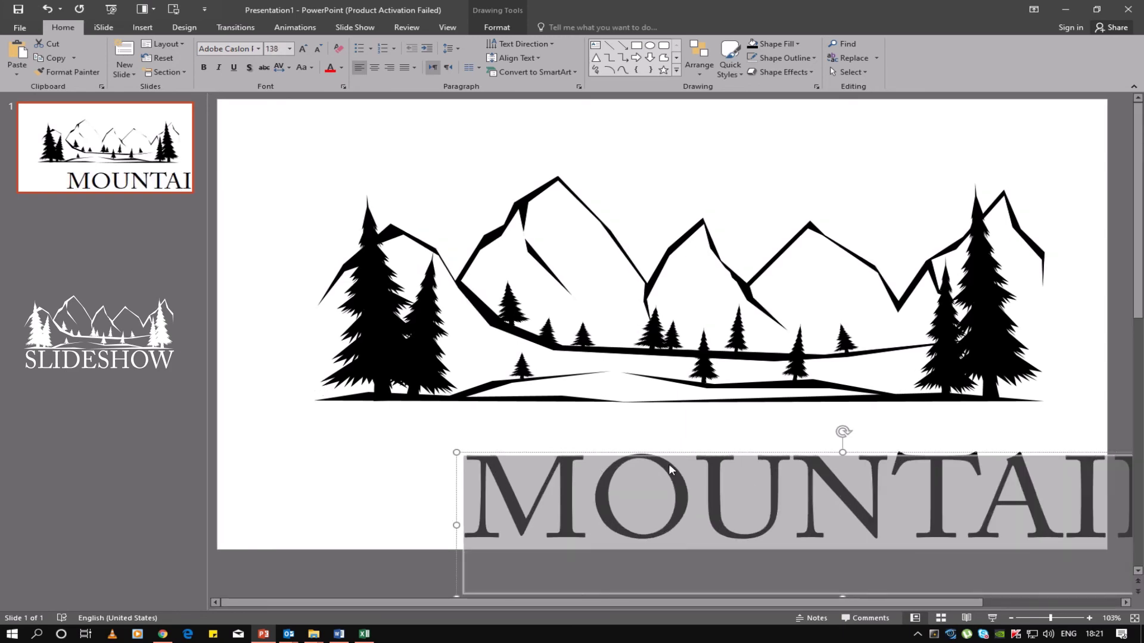
Move the caption up under the graphic and marquee-select the whole mountain graphic
{"action": "left_click_drag", "start_coordinate": [634, 456], "coordinate": [481, 409]}
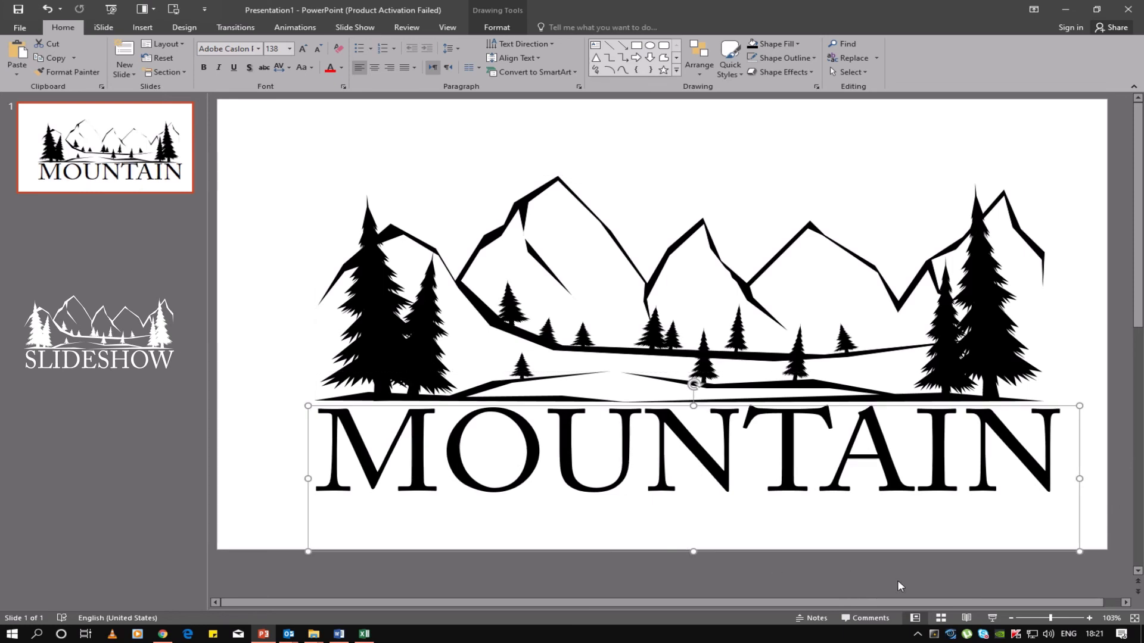
{"action": "left_click", "coordinate": [1006, 575]}
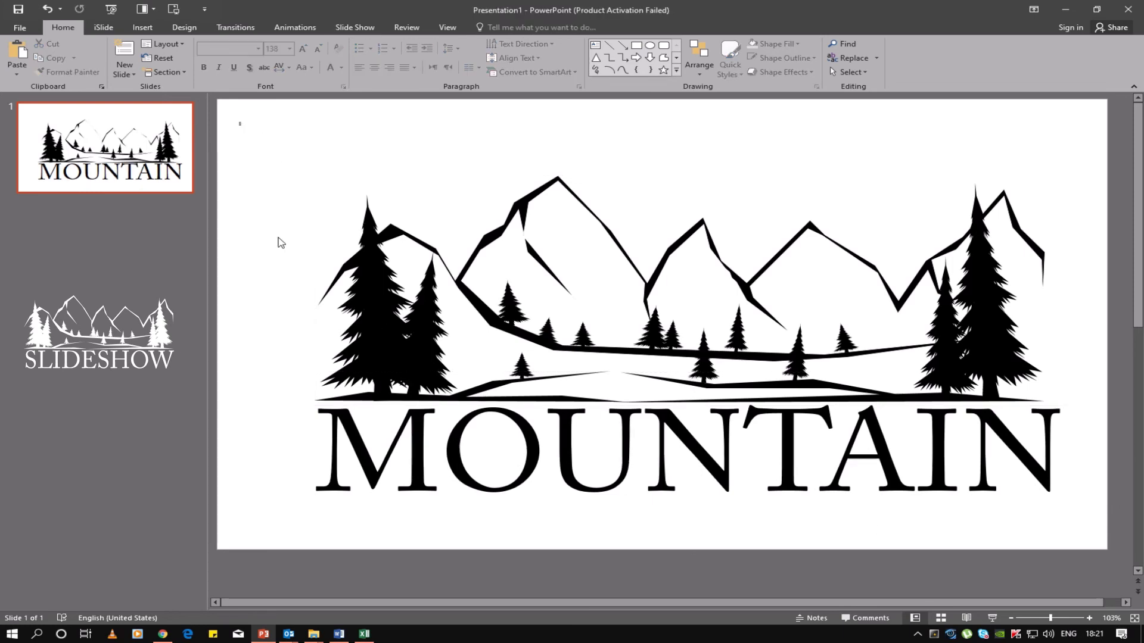
{"action": "left_click_drag", "start_coordinate": [240, 123], "coordinate": [1079, 543]}
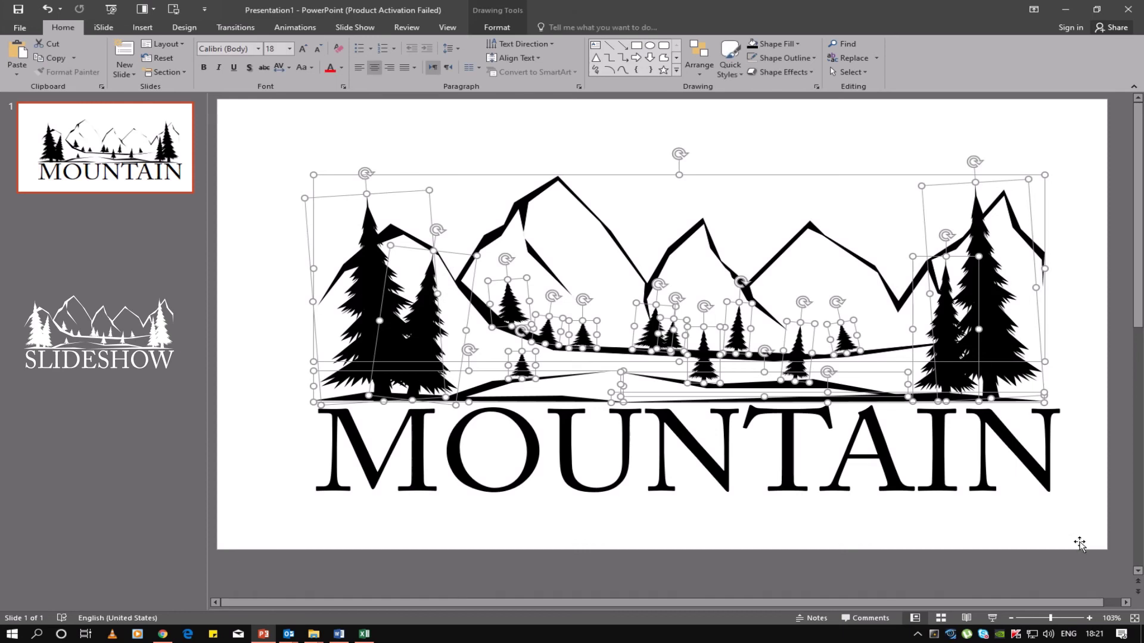
Nudge the graphic and MOUNTAIN caption up and slightly left, then select the mountain outline
{"action": "left_click", "coordinate": [726, 463], "text": "shift"}
{"action": "key", "text": "Up"}
{"action": "key", "text": "Up"}
{"action": "key", "text": "Up"}
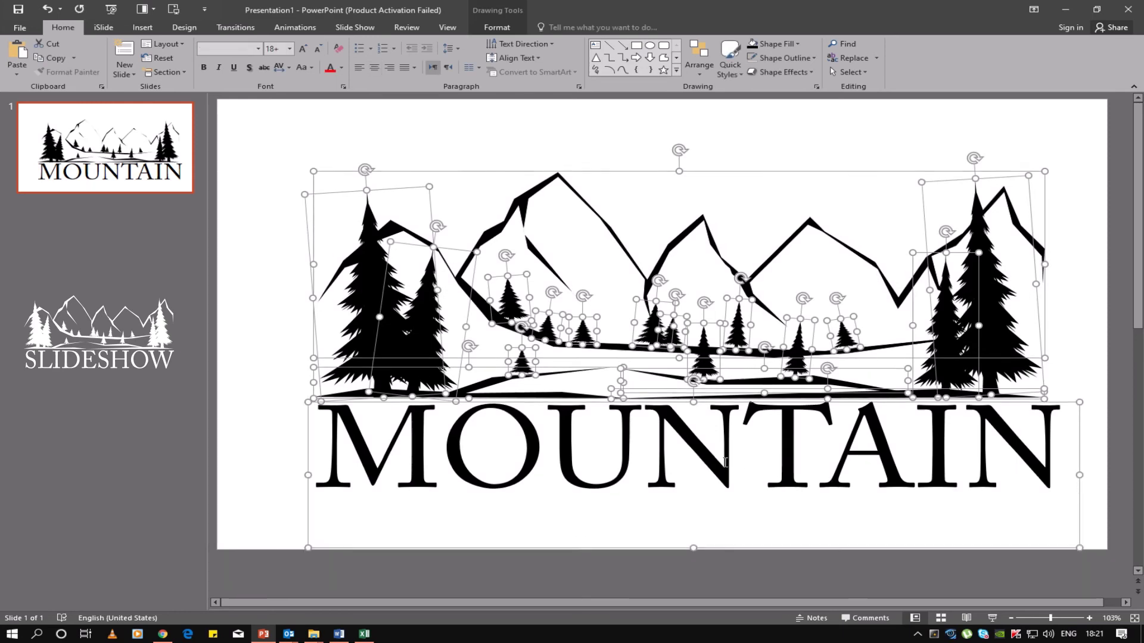
{"action": "key", "text": "Up"}
{"action": "key", "text": "Up"}
{"action": "key", "text": "ctrl+Left"}
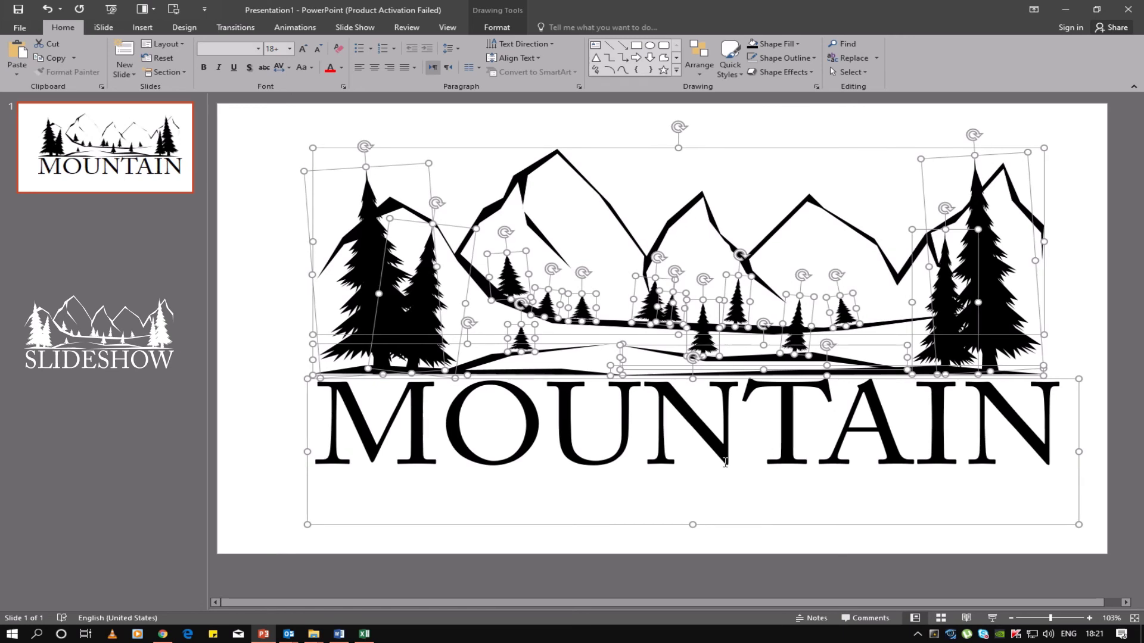
{"action": "left_click", "coordinate": [513, 529]}
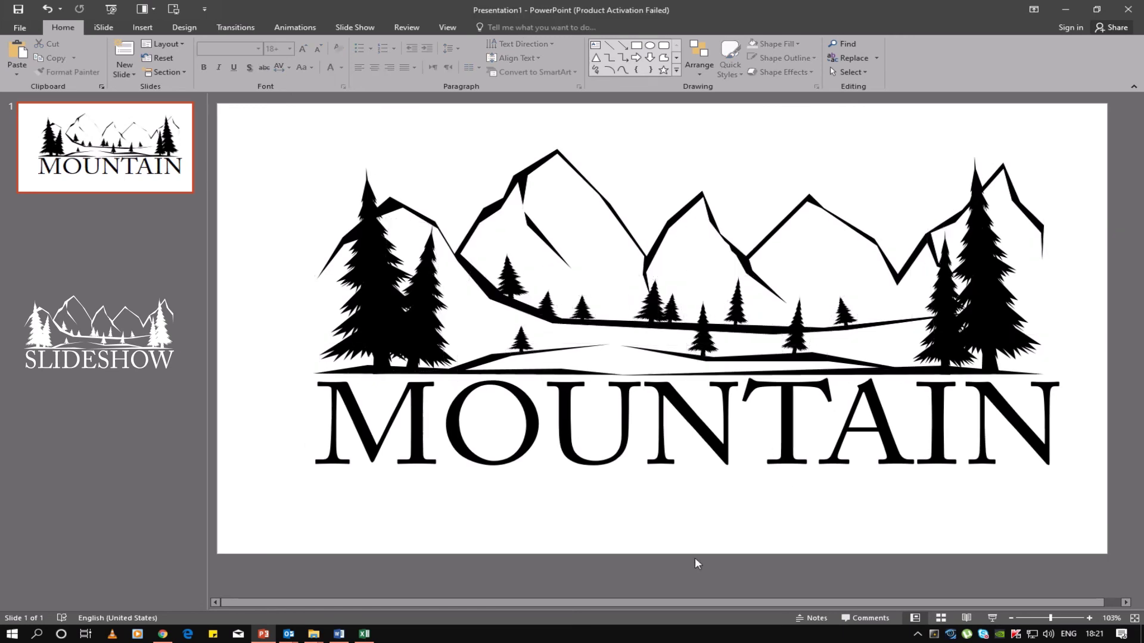
{"action": "left_click", "coordinate": [589, 185]}
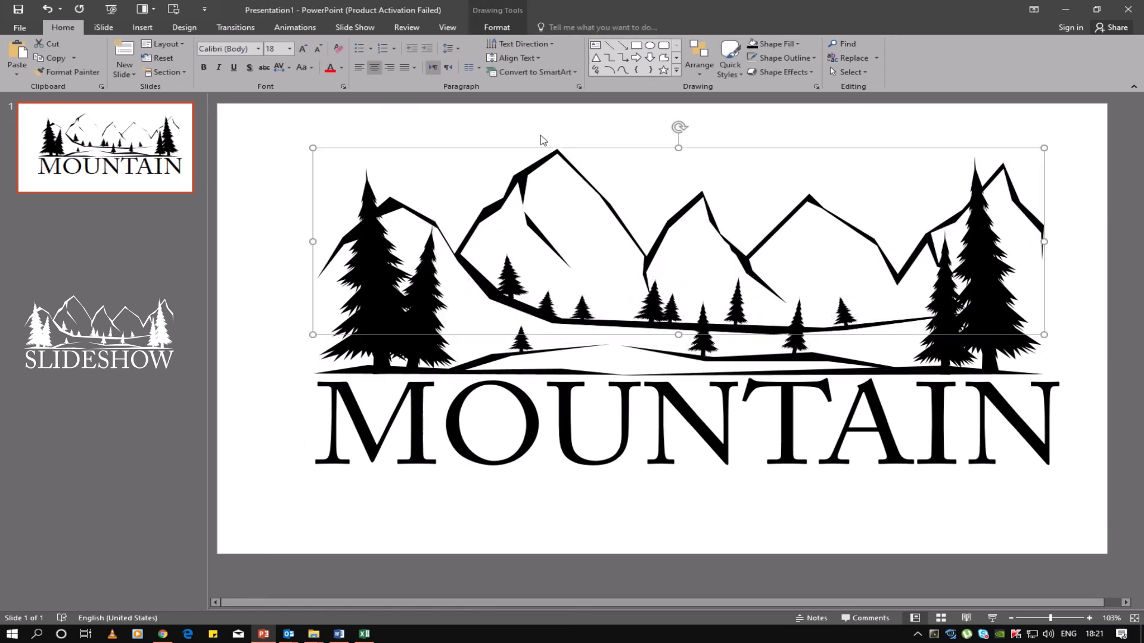
{"action": "left_click", "coordinate": [295, 28]}
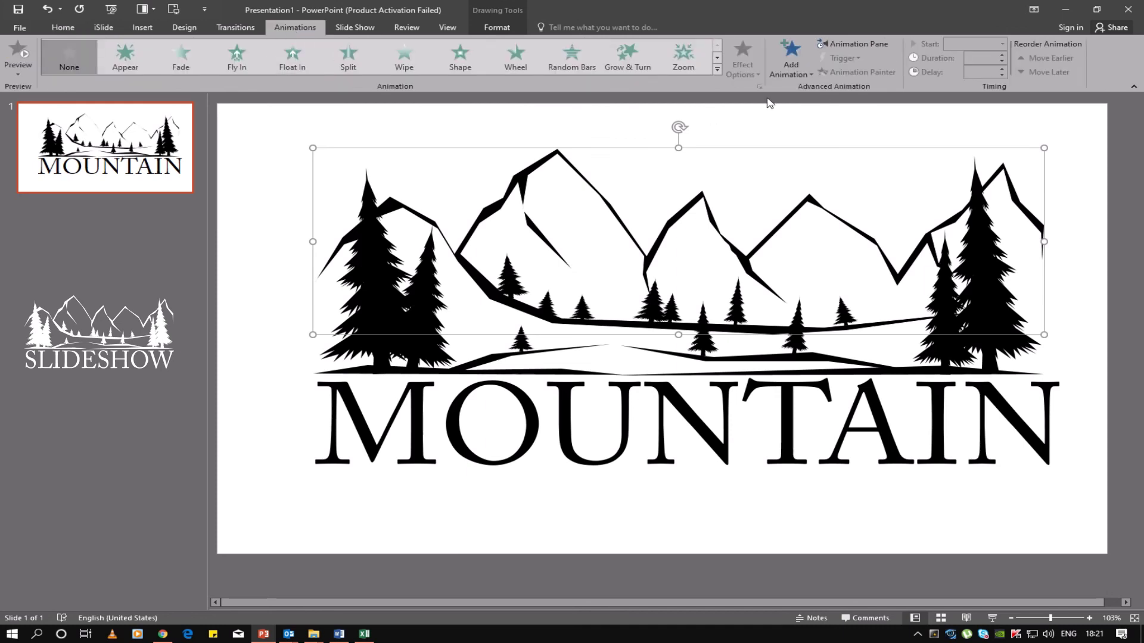
Apply the Peek In entrance effect to the mountain outline after previewing Wipe
{"action": "left_click", "coordinate": [791, 59]}
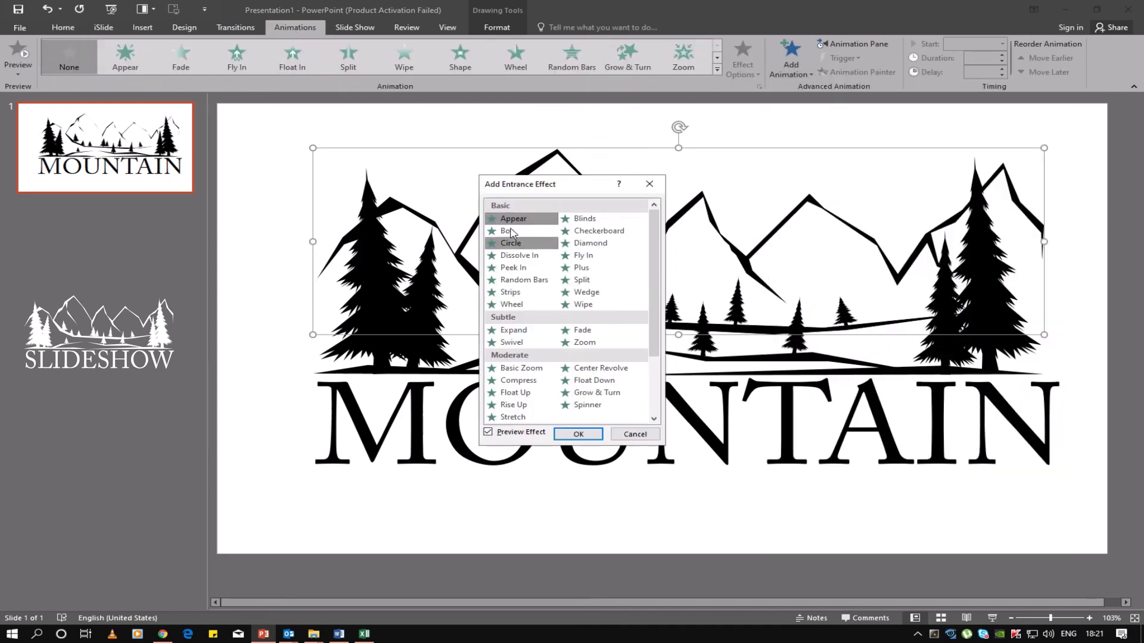
{"action": "left_click_drag", "start_coordinate": [571, 184], "coordinate": [282, 229]}
{"action": "left_click", "coordinate": [292, 350]}
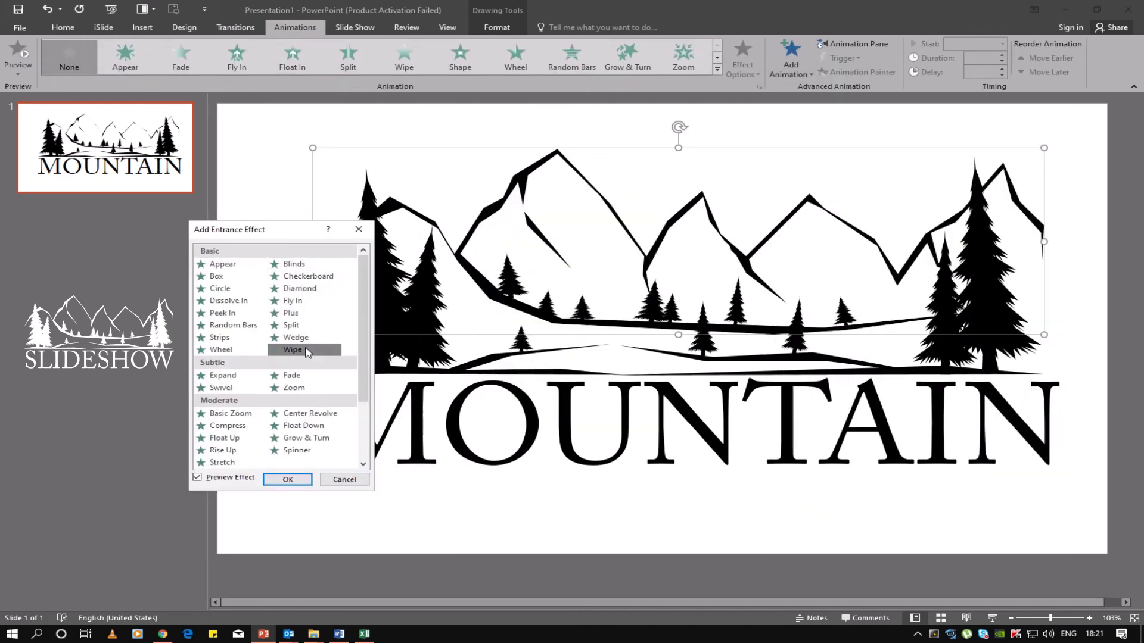
{"action": "left_click", "coordinate": [224, 313]}
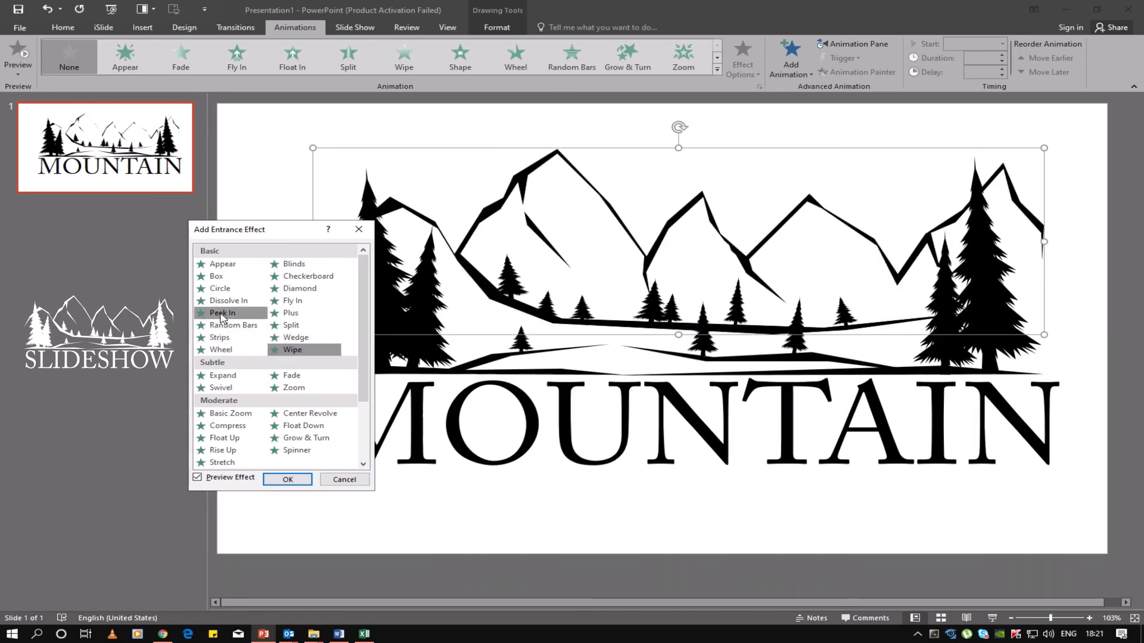
{"action": "left_click", "coordinate": [301, 451]}
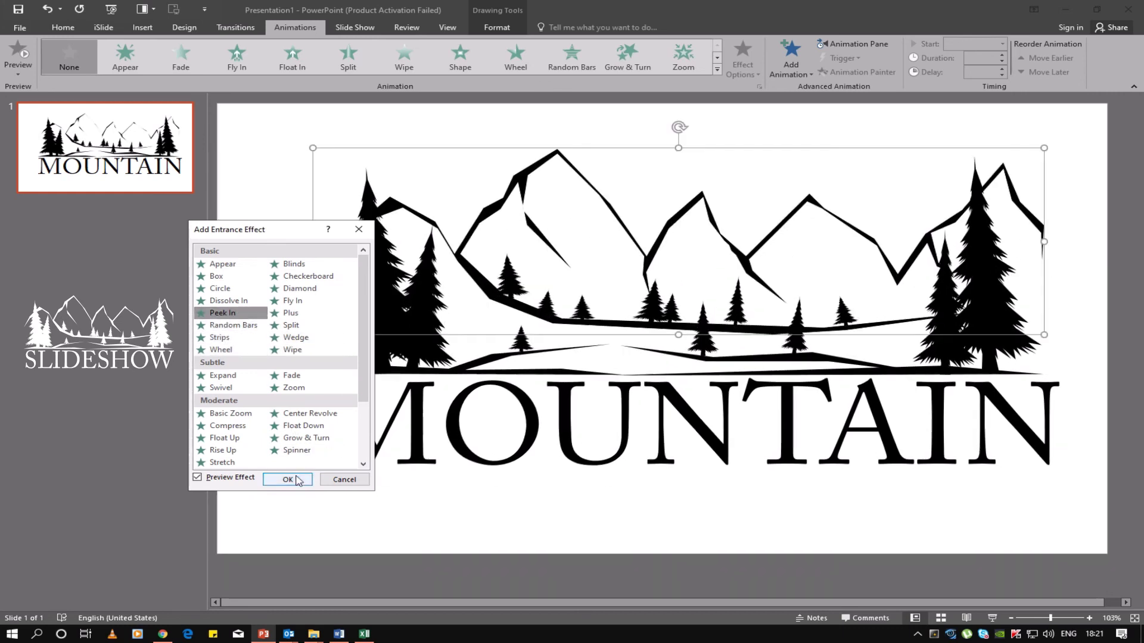
{"action": "left_click", "coordinate": [287, 479]}
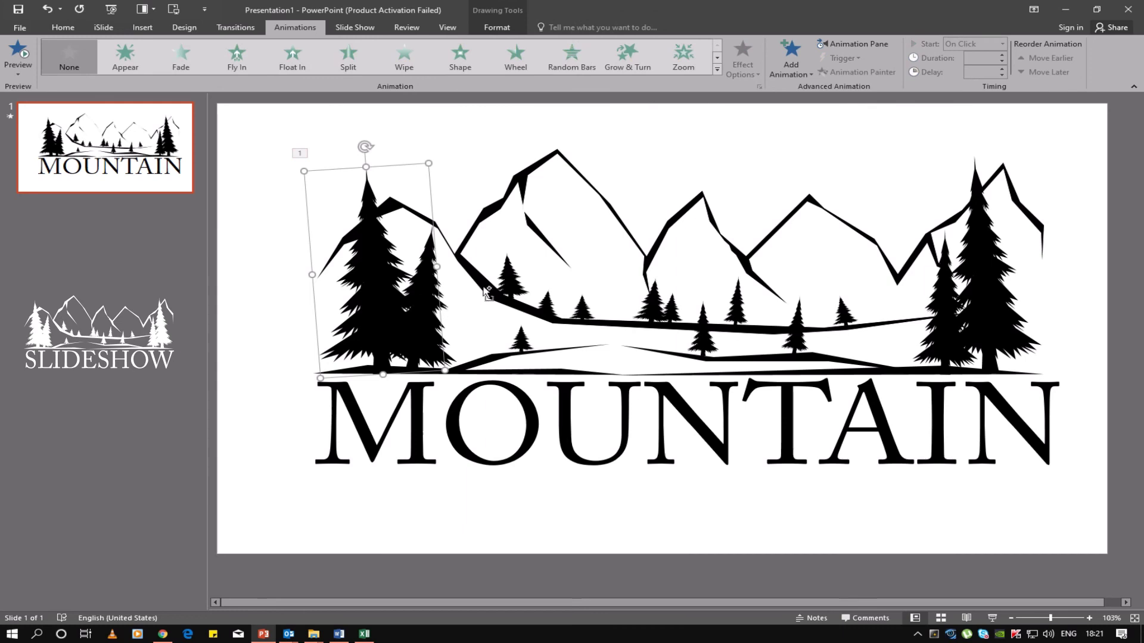
Shift-select all twelve pine trees across the mountain range
{"action": "left_click", "coordinate": [506, 284], "text": "shift"}
{"action": "left_click", "coordinate": [553, 310], "text": "shift"}
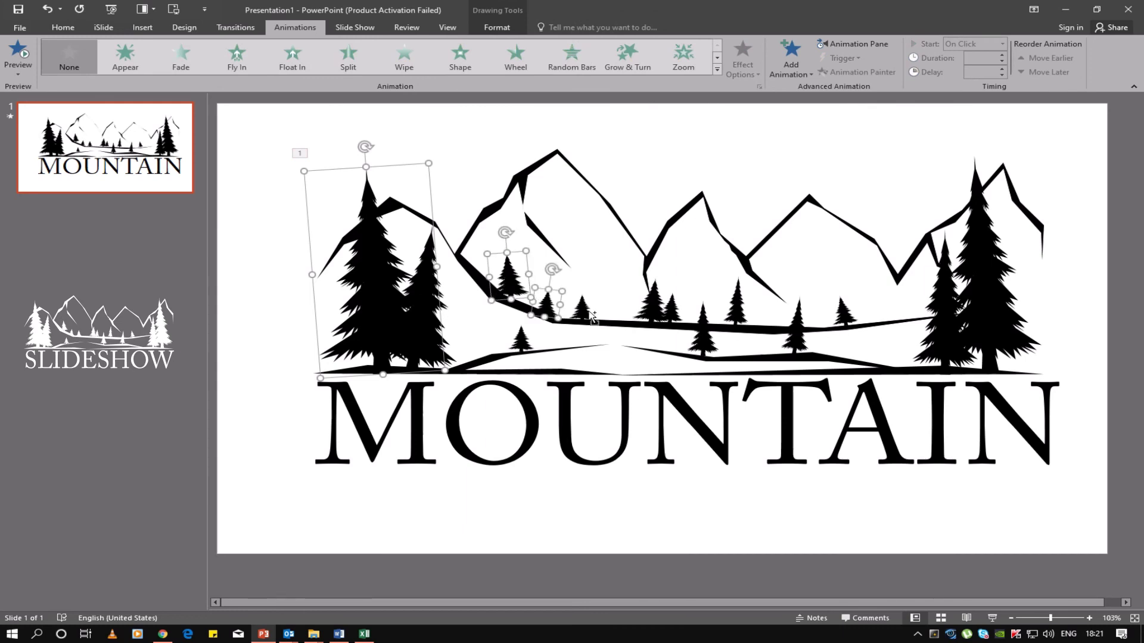
{"action": "left_click", "coordinate": [582, 308], "text": "shift"}
{"action": "left_click", "coordinate": [655, 307], "text": "shift"}
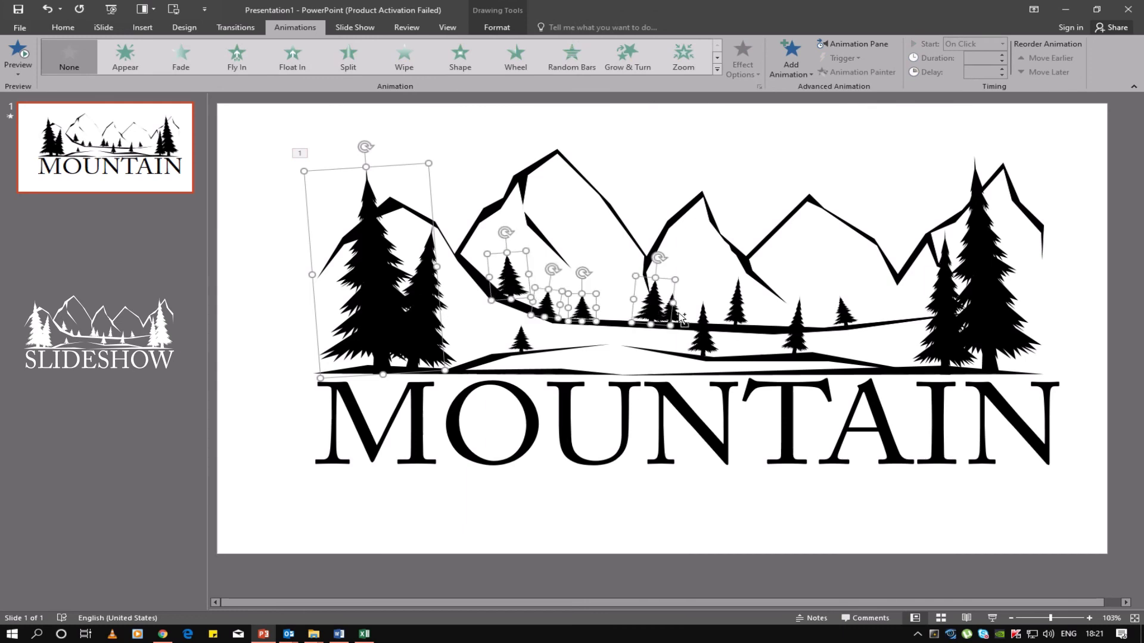
{"action": "left_click", "coordinate": [673, 307], "text": "shift"}
{"action": "left_click", "coordinate": [703, 333], "text": "shift"}
{"action": "left_click", "coordinate": [798, 332], "text": "shift"}
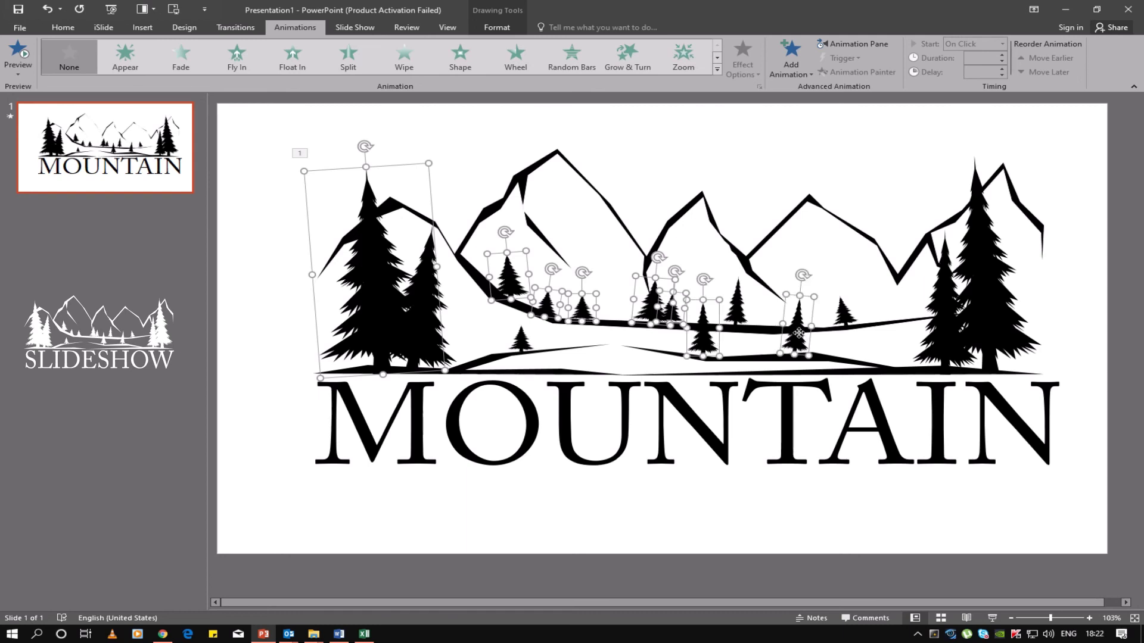
{"action": "left_click", "coordinate": [845, 313], "text": "shift"}
{"action": "left_click", "coordinate": [949, 319], "text": "shift"}
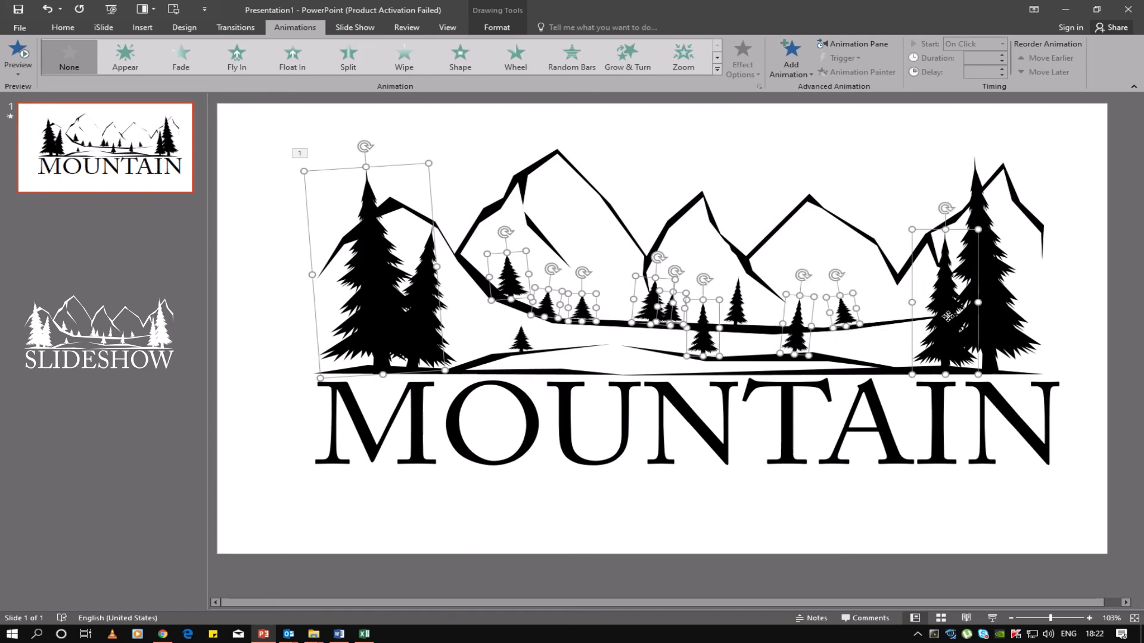
{"action": "left_click", "coordinate": [1000, 310], "text": "shift"}
{"action": "left_click", "coordinate": [739, 307], "text": "shift"}
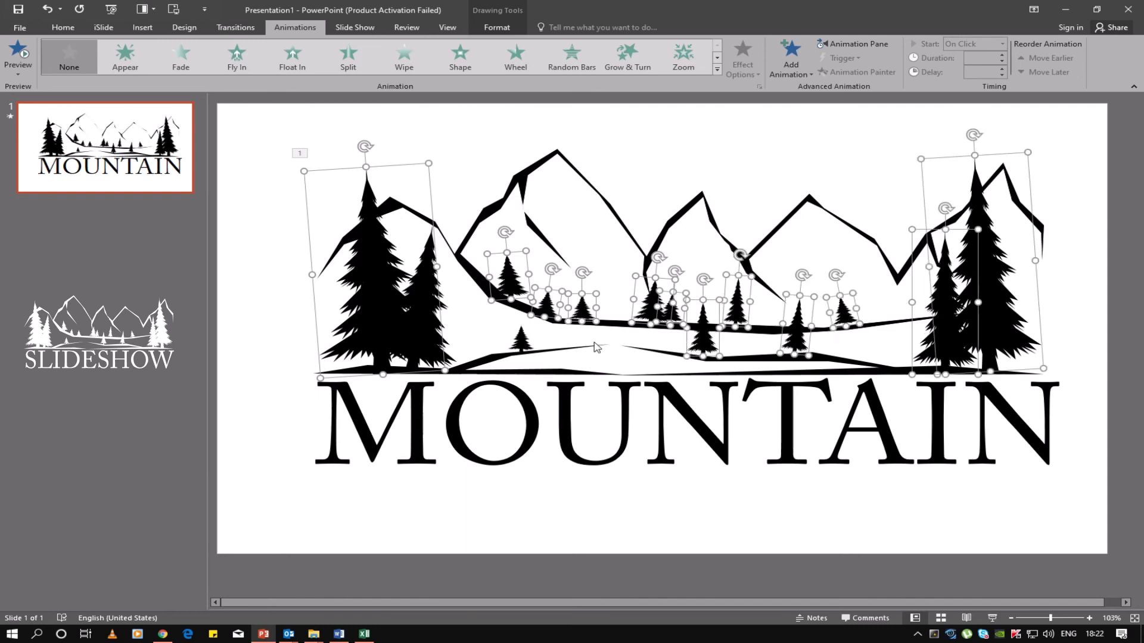
{"action": "left_click", "coordinate": [522, 341], "text": "shift"}
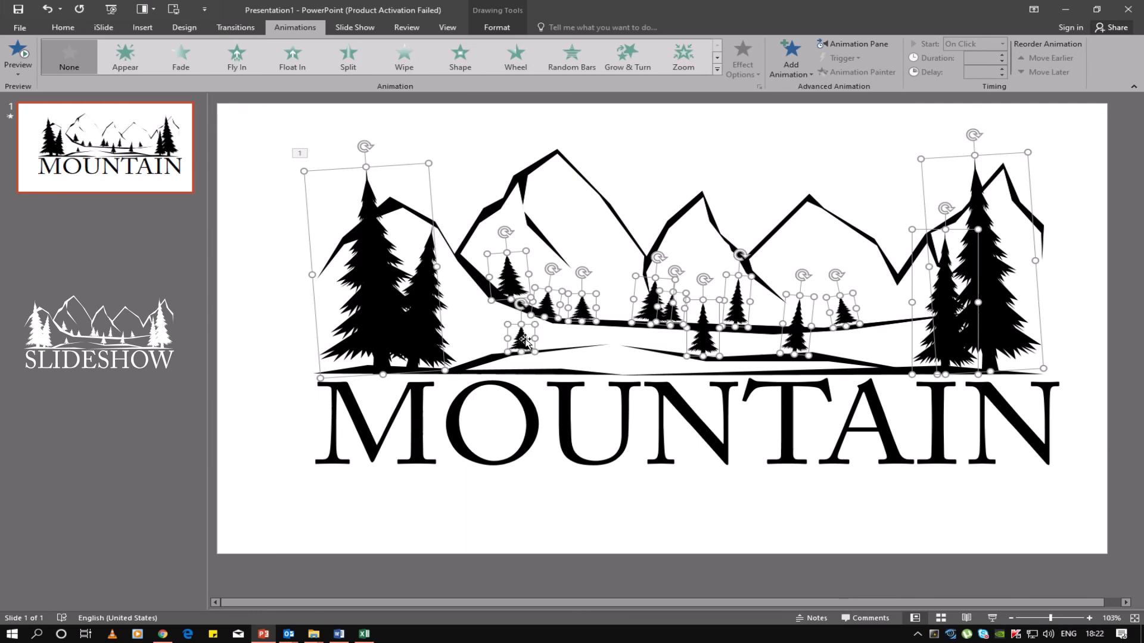
Apply the Wipe entrance effect to the selected trees, then select the MOUNTAIN caption
{"action": "left_click", "coordinate": [800, 74]}
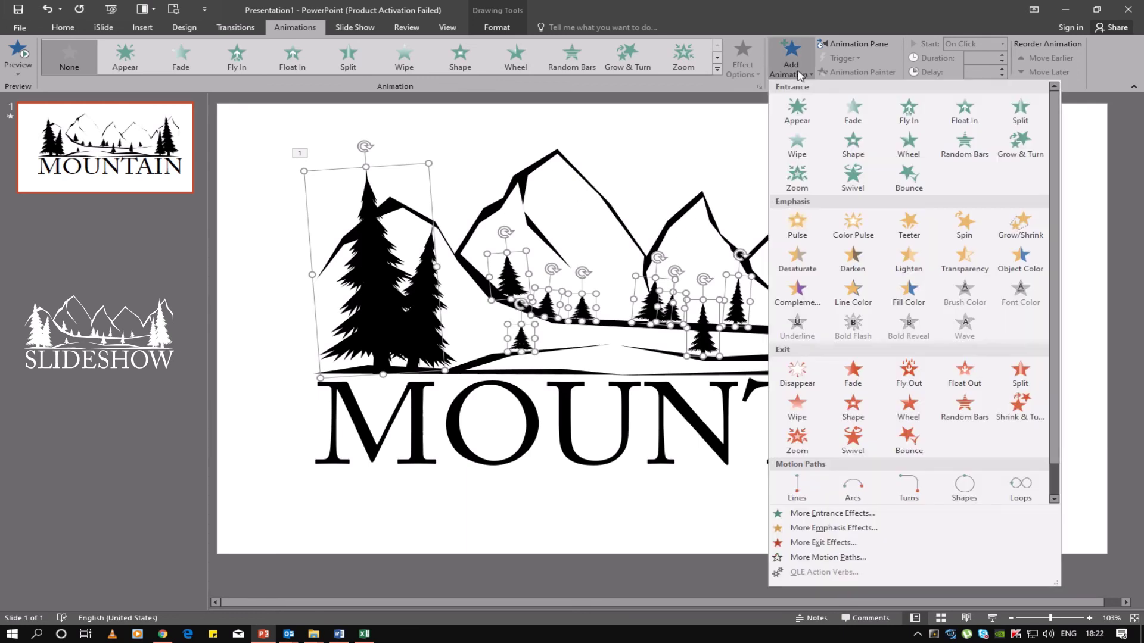
{"action": "left_click", "coordinate": [809, 514]}
{"action": "left_click", "coordinate": [585, 306]}
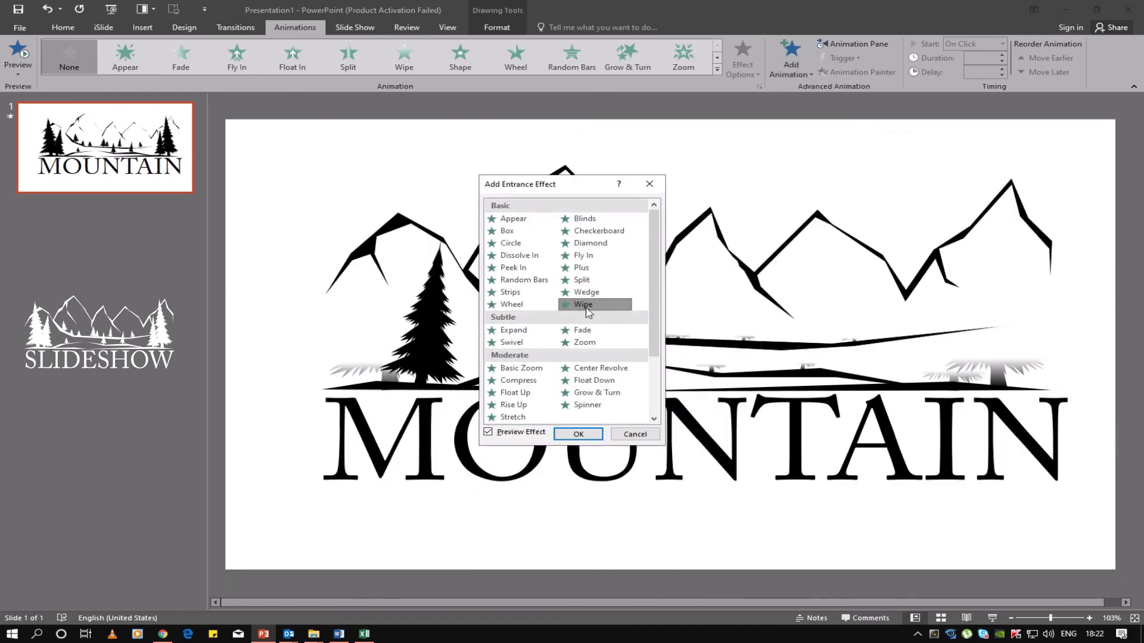
{"action": "left_click", "coordinate": [578, 434]}
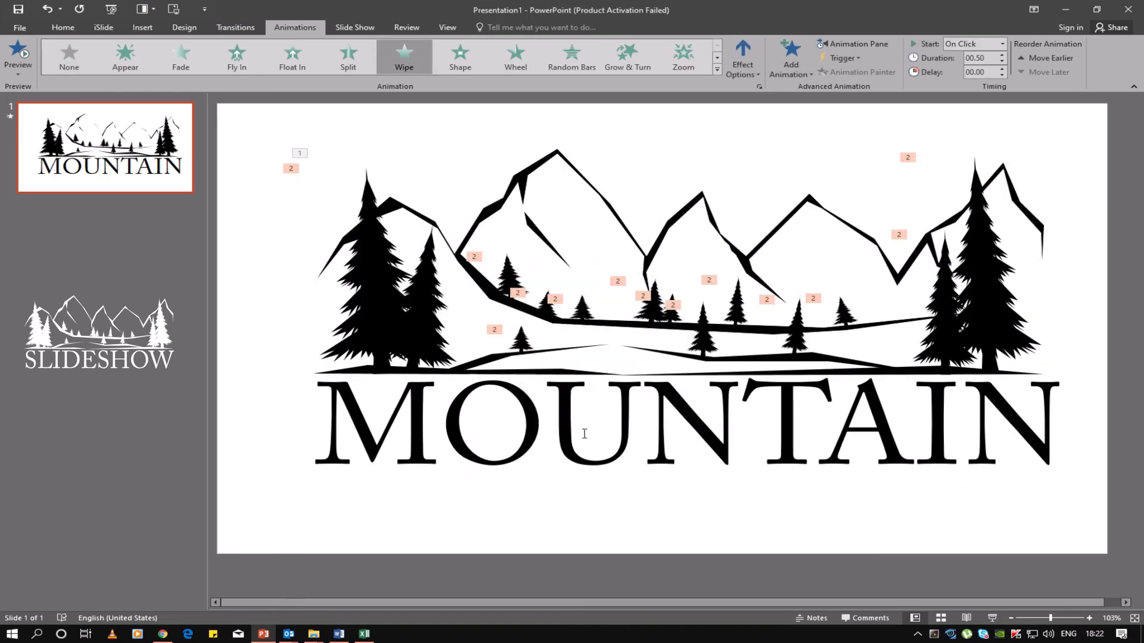
{"action": "left_click", "coordinate": [482, 390]}
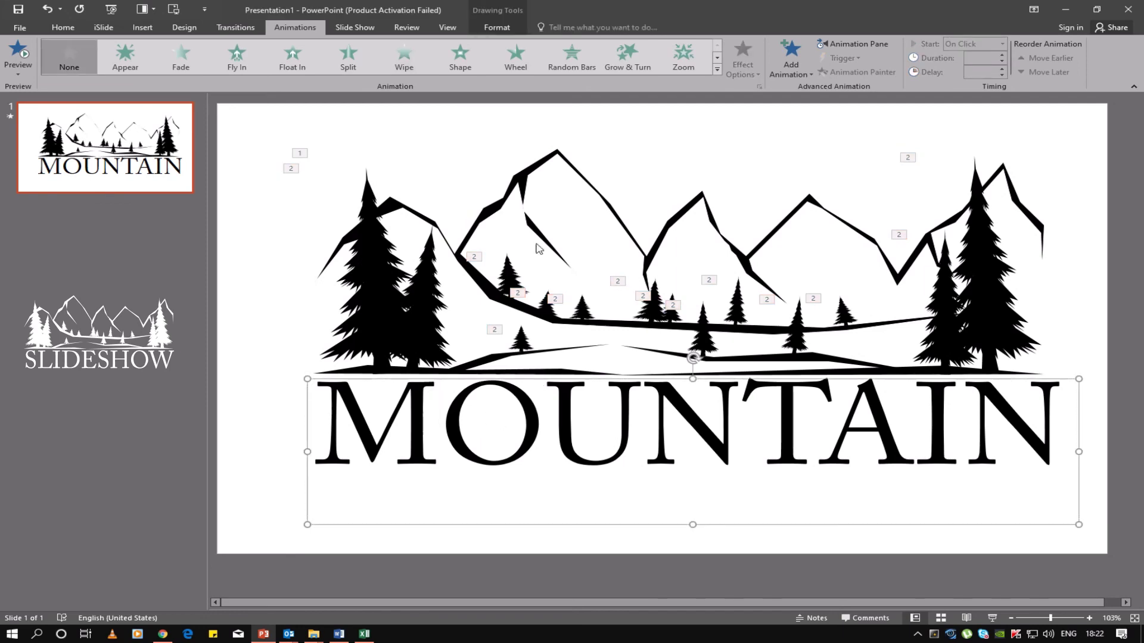
Give the MOUNTAIN caption a Brush Color emphasis effect and show the Animation Pane
{"action": "left_click", "coordinate": [790, 60]}
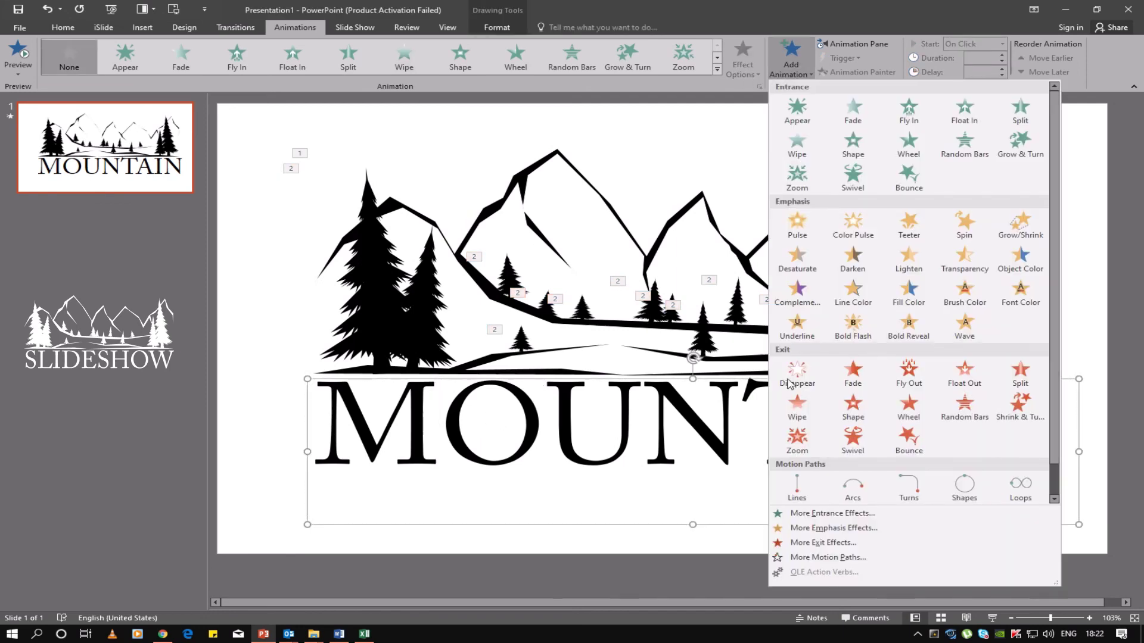
{"action": "left_click", "coordinate": [820, 529]}
{"action": "left_click", "coordinate": [602, 269]}
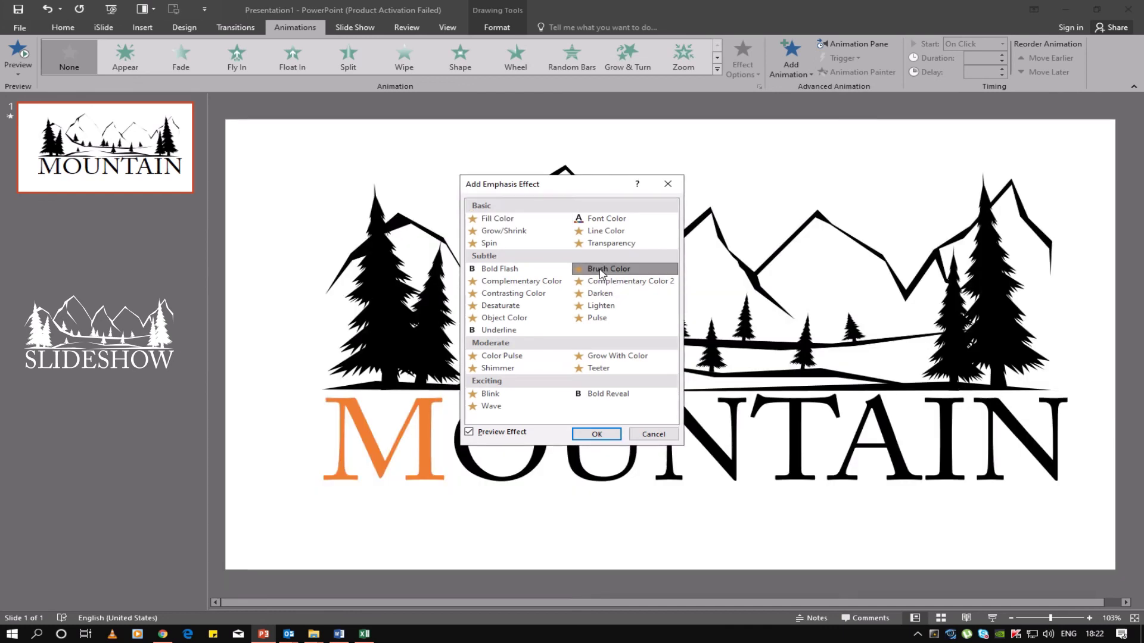
{"action": "left_click", "coordinate": [596, 434]}
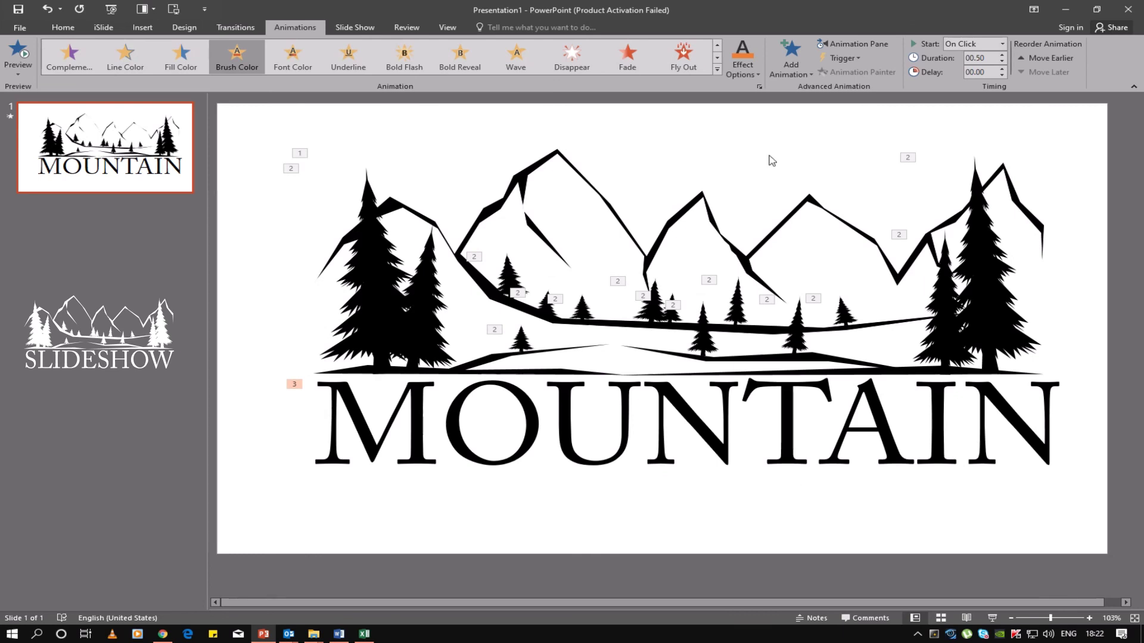
{"action": "left_click", "coordinate": [843, 42]}
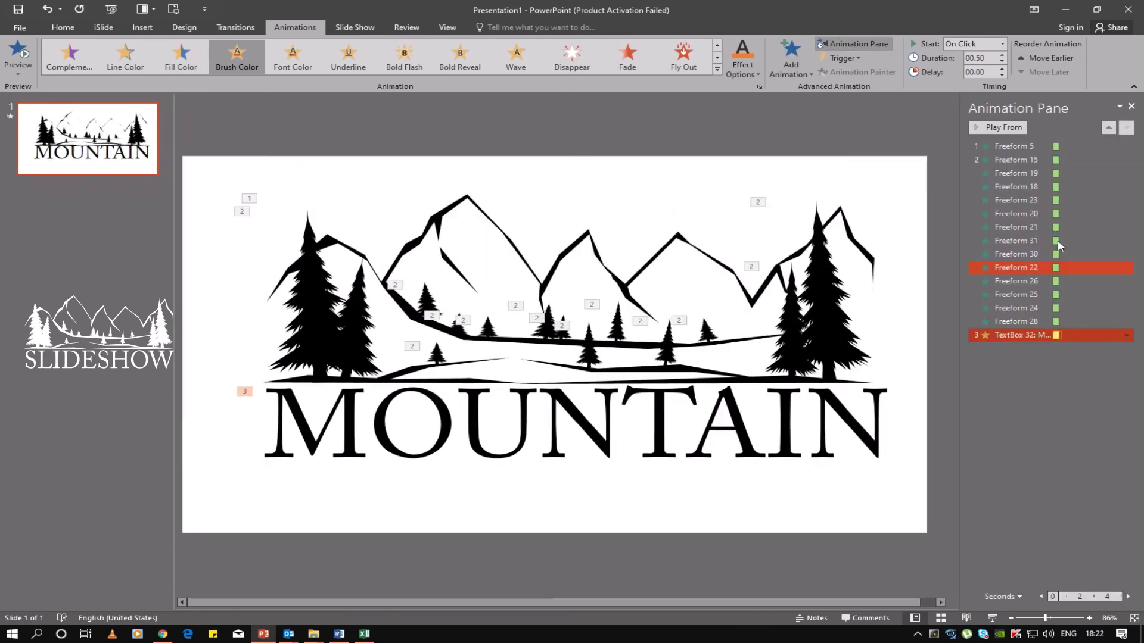
{"action": "type", "text": "08"}
Set the caption's Brush Color duration to 09.25 seconds, then dismiss slide 1's context menu
{"action": "left_click", "coordinate": [1002, 54]}
{"action": "left_click", "coordinate": [18, 56]}
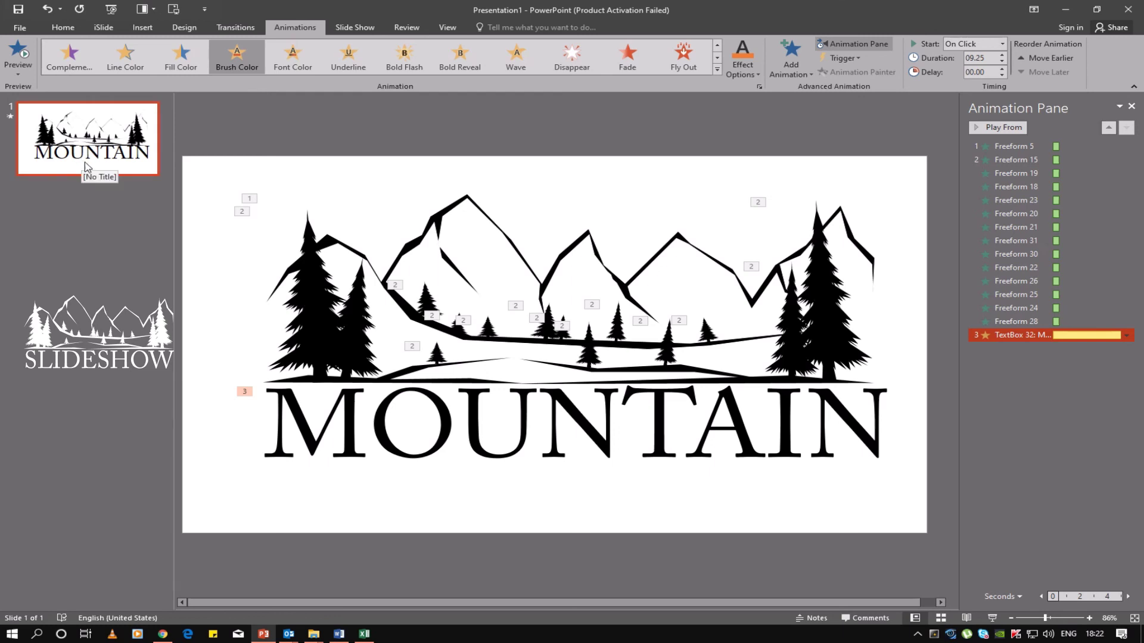
{"action": "right_click", "coordinate": [85, 167]}
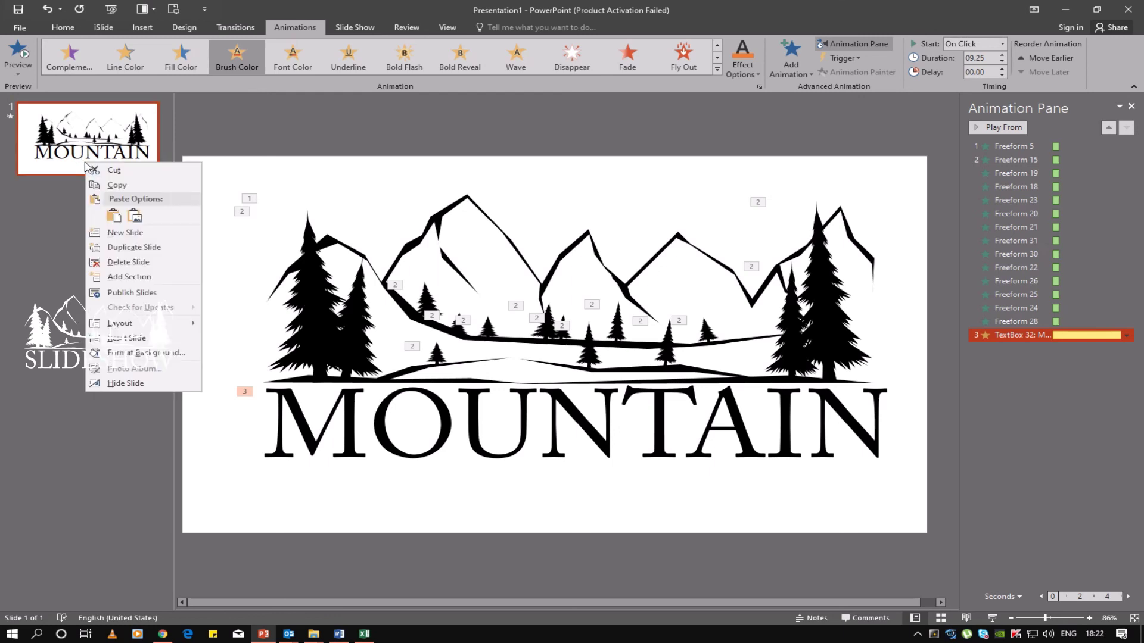
{"action": "left_click", "coordinate": [240, 148]}
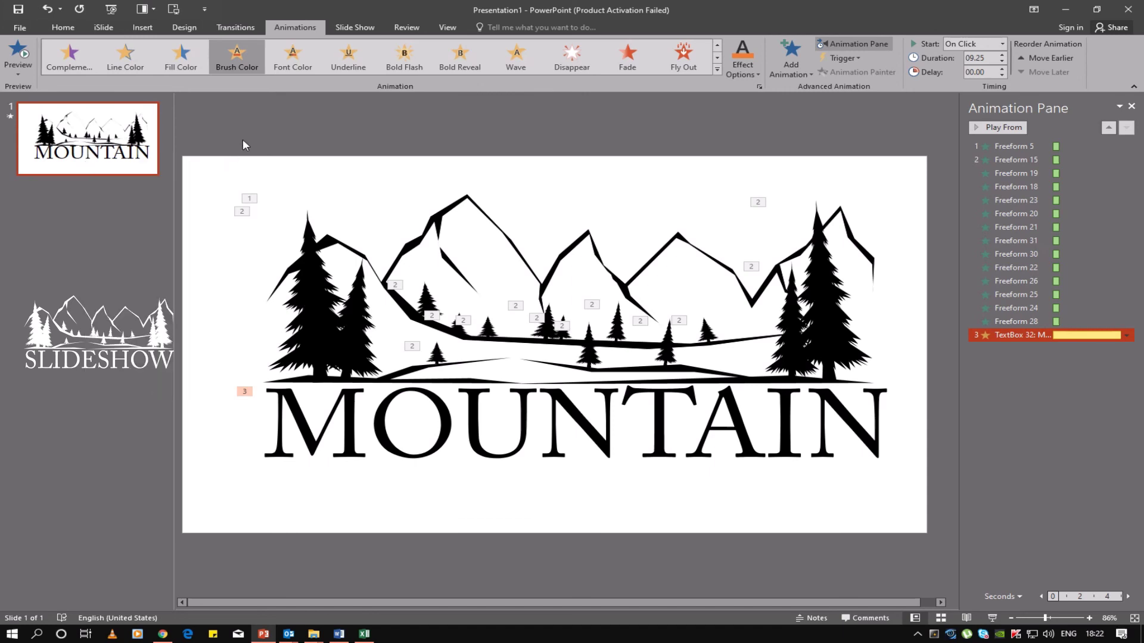